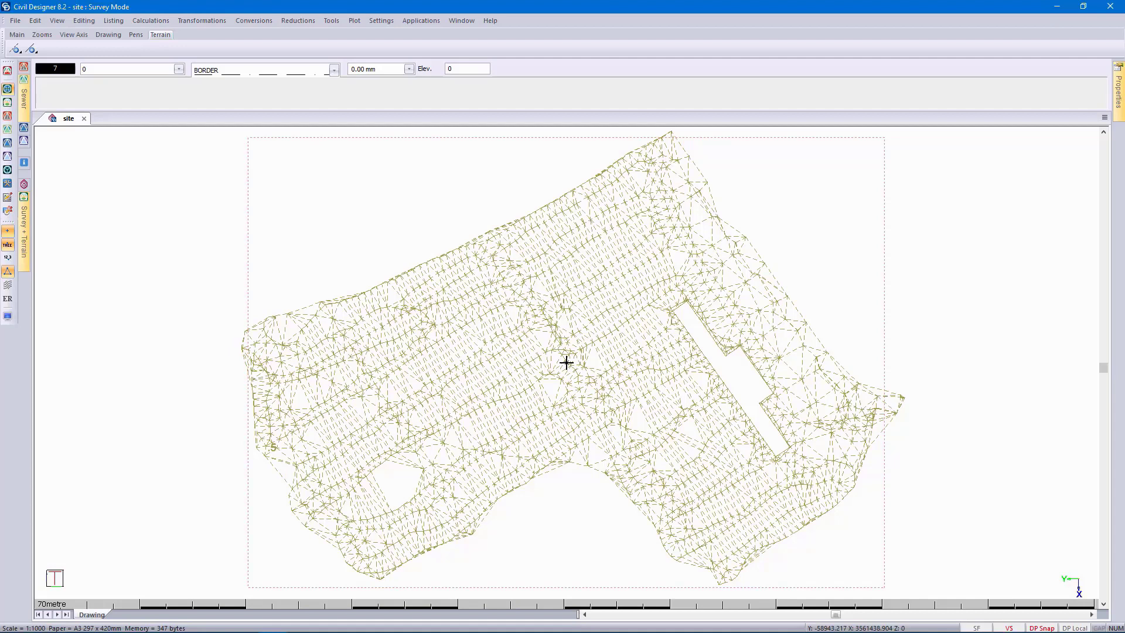
- Zoom in on the middle of the terrain triangulation until the scale bar reads about 9 m
scroll(565, 362, "up", 4)
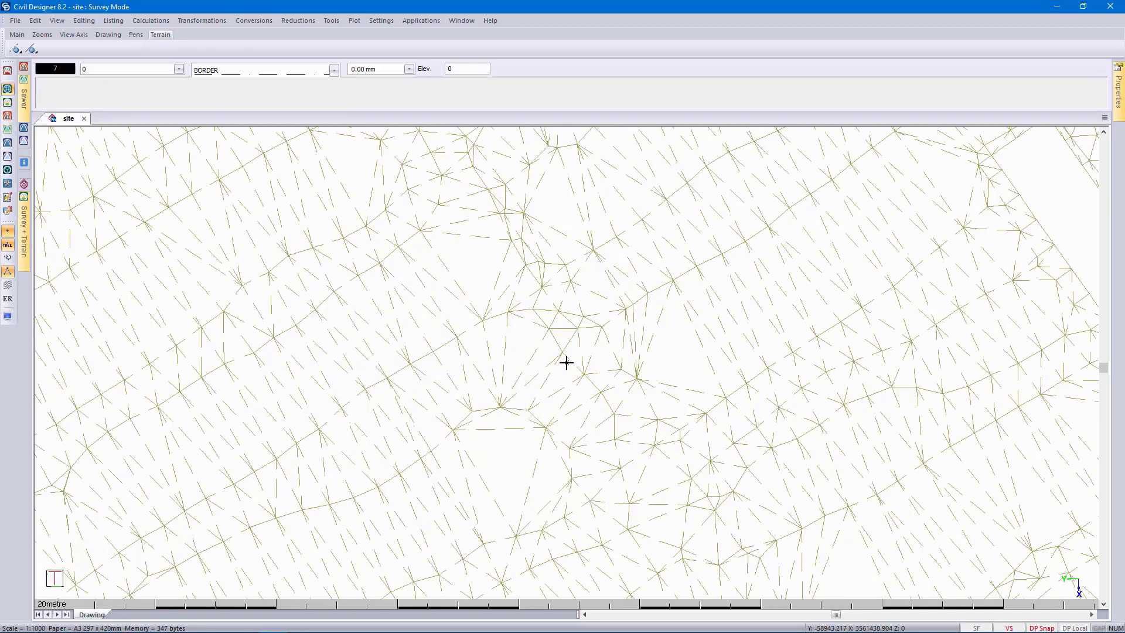
scroll(566, 362, "up", 2)
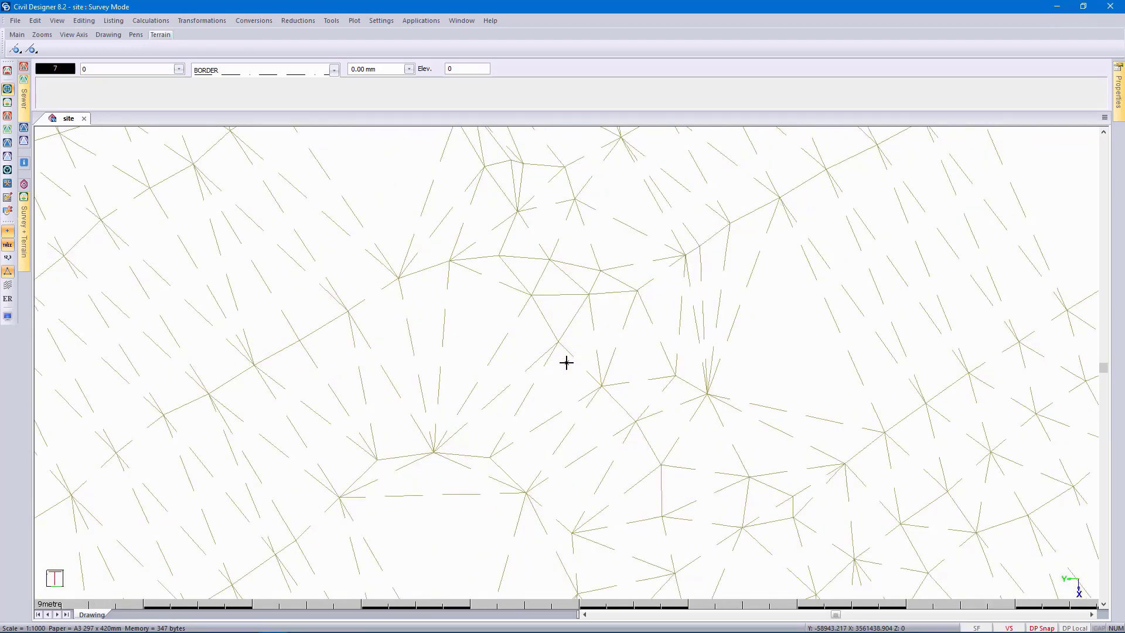
- Start an ASCII Names import and load the names CSV file
left_click(19, 21)
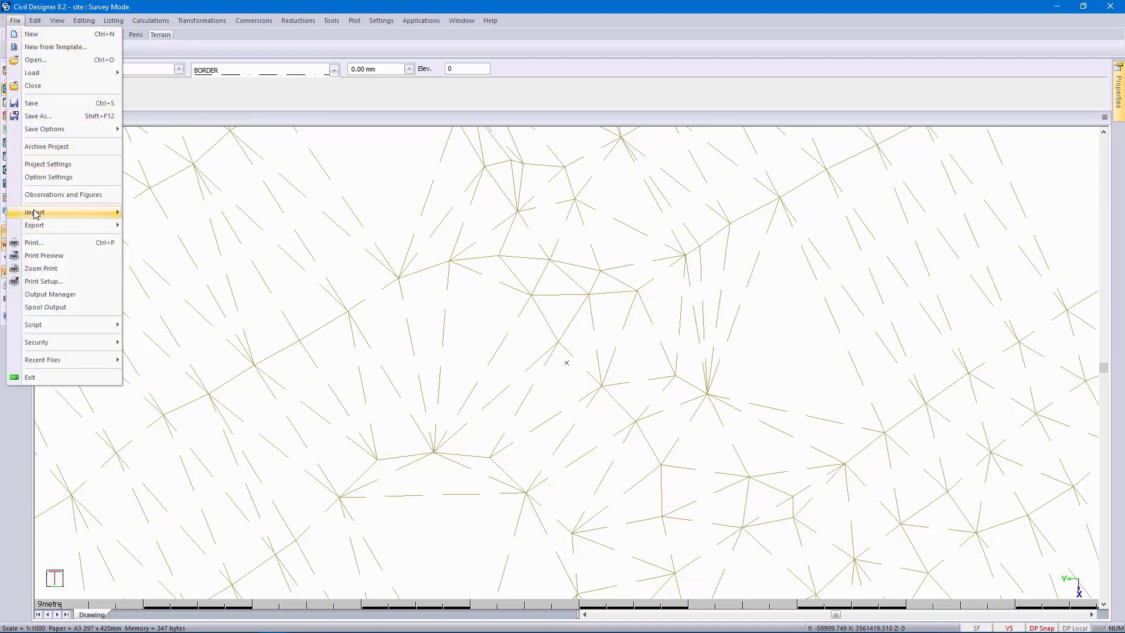
mouse_move(112, 214)
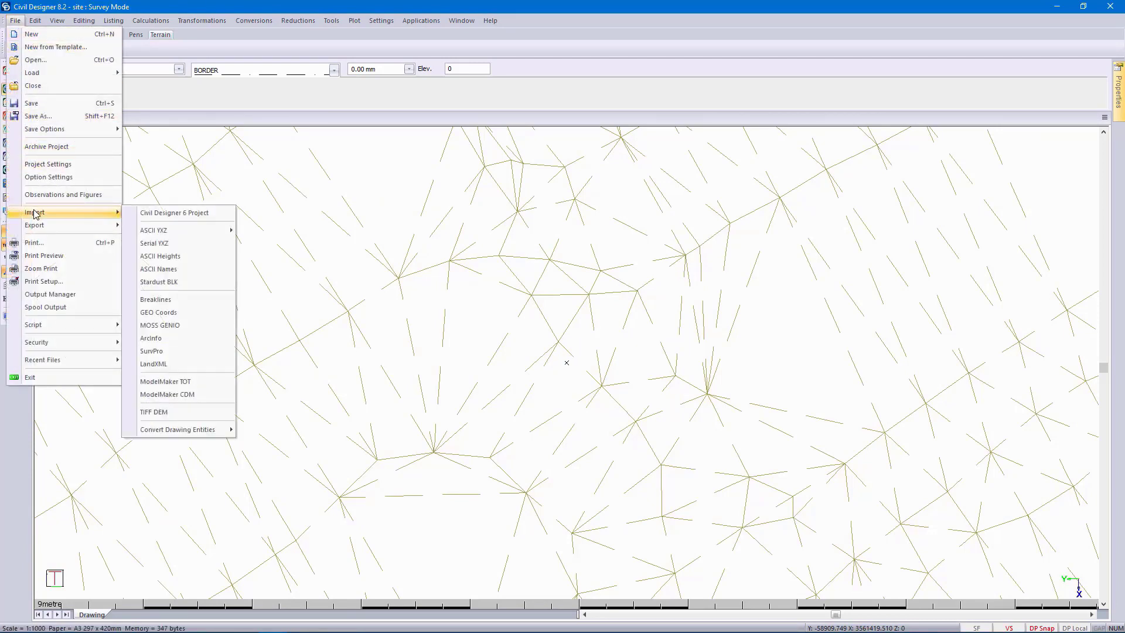
left_click(187, 269)
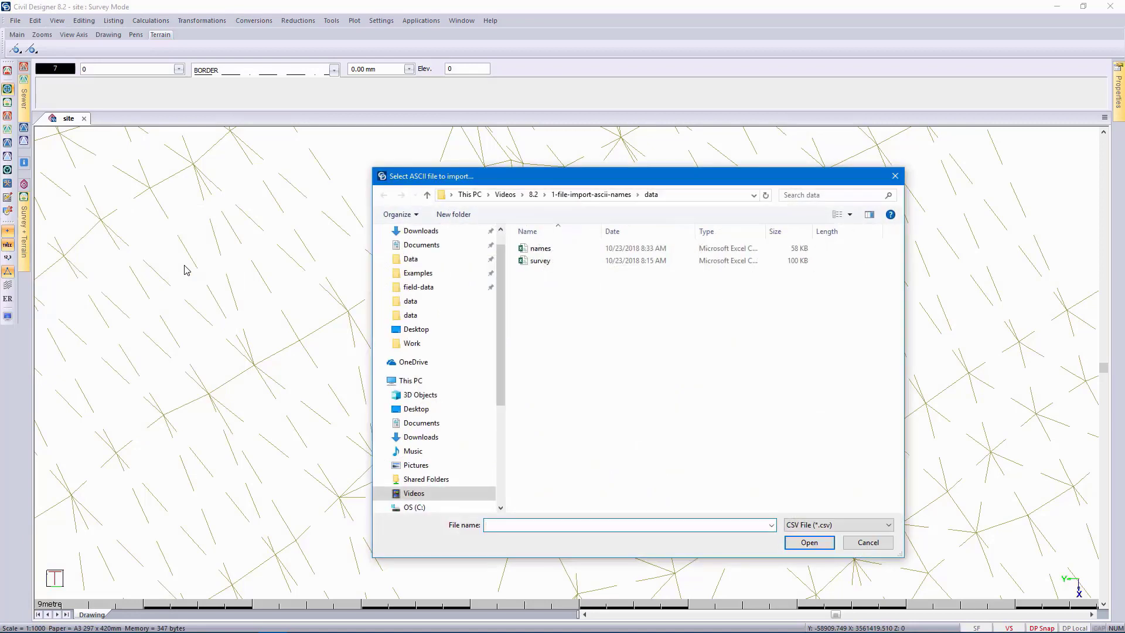
left_click(557, 253)
left_click(822, 549)
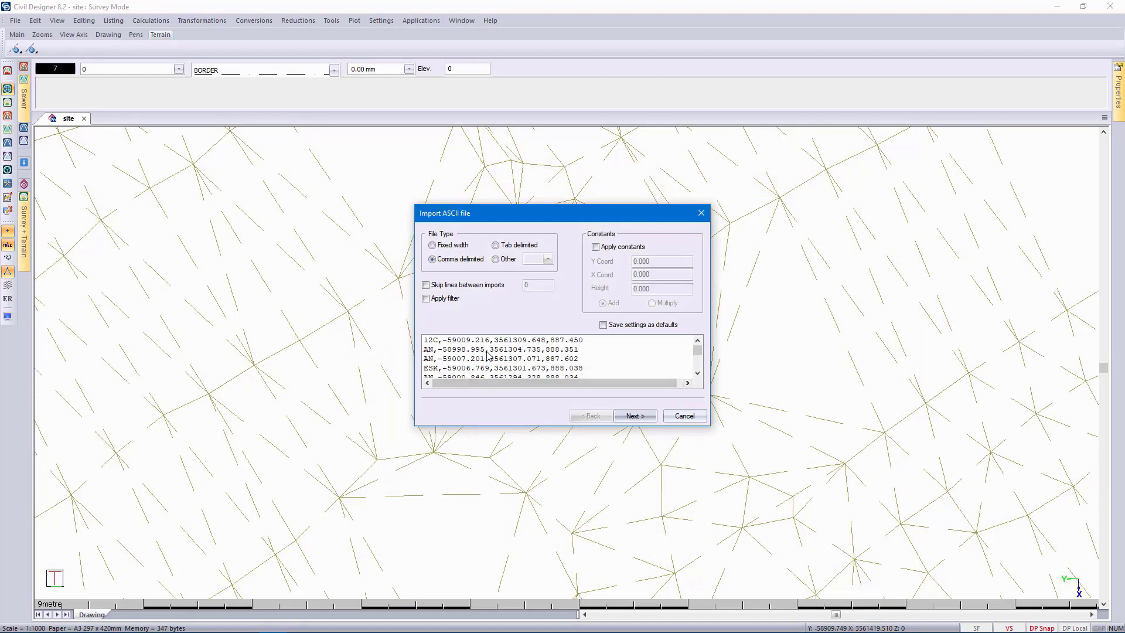
- Keep the comma delimiter and assign the first columns as Name, Y Coord and X Coord
left_click(697, 373)
left_click(697, 373)
left_click(698, 373)
left_click(697, 373)
left_click(697, 374)
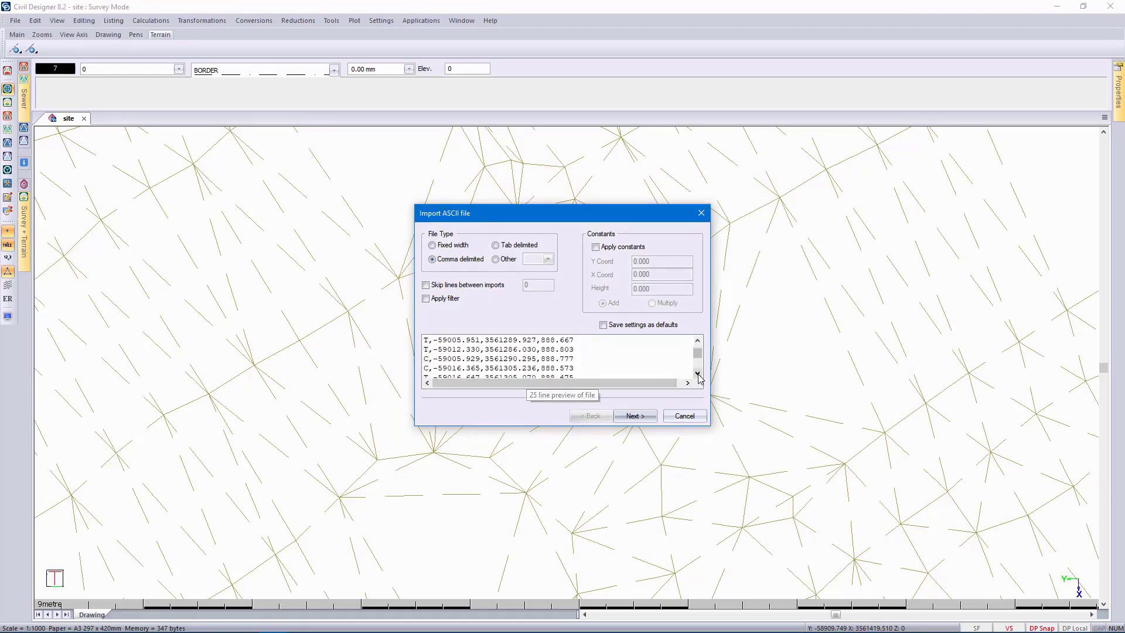
left_click(643, 417)
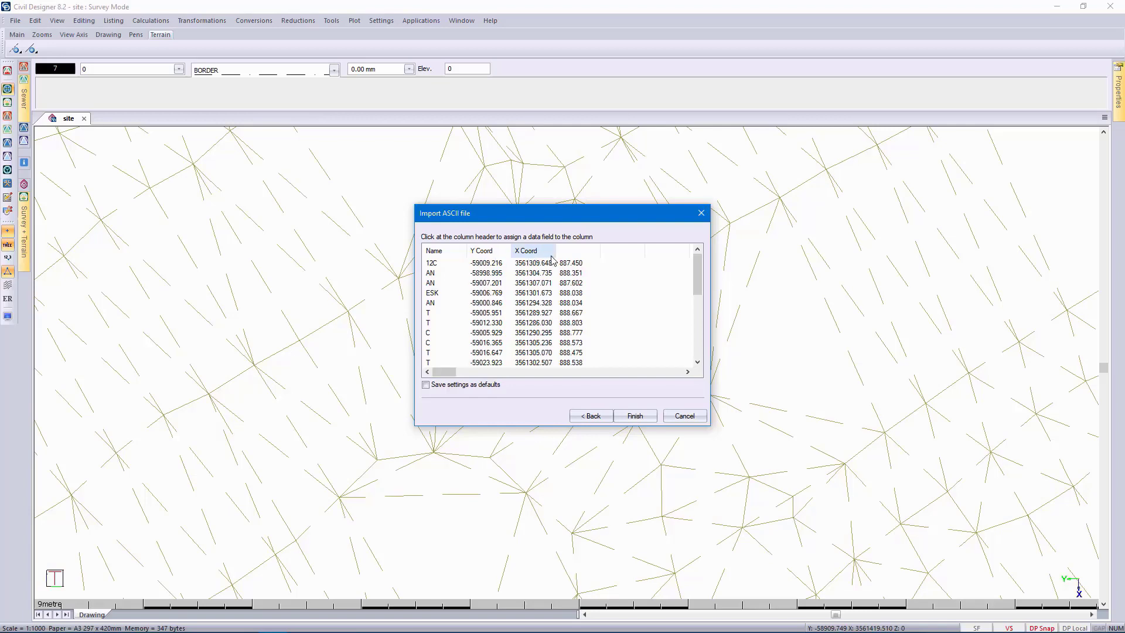
- Finish the names import and zoom in on the newly labelled points
left_click(636, 416)
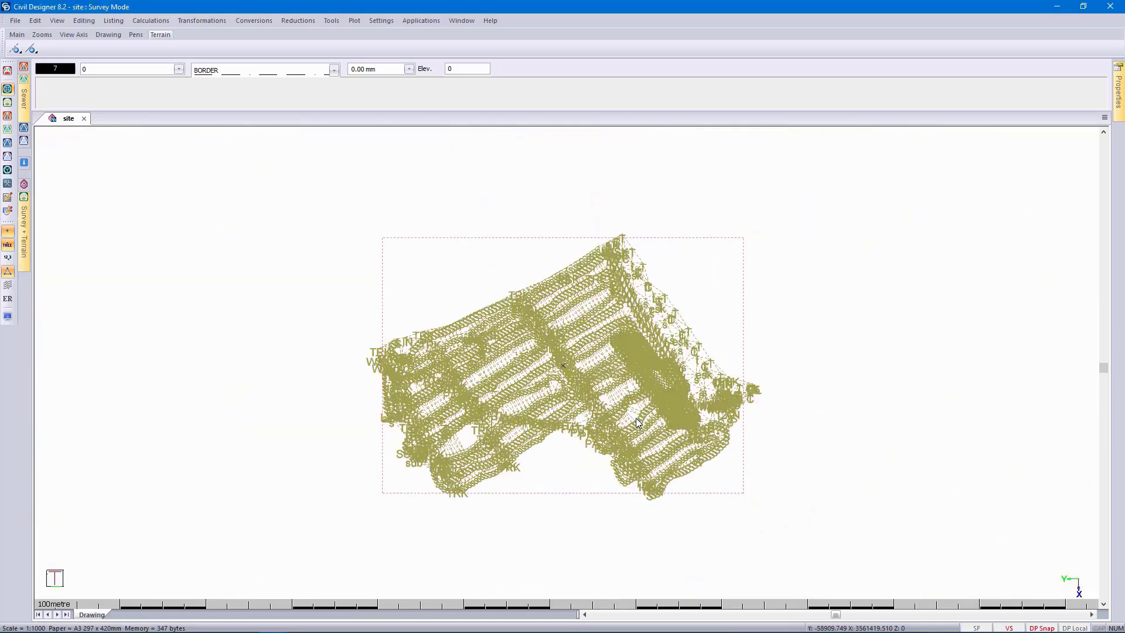
scroll(564, 362, "up", 4)
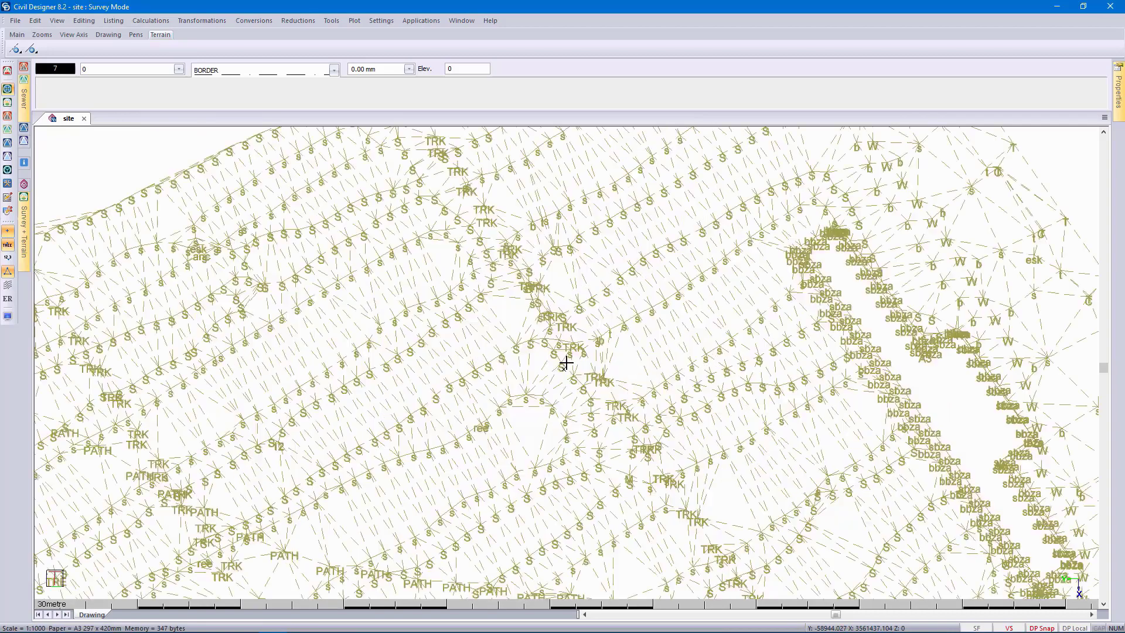
scroll(565, 363, "up", 5)
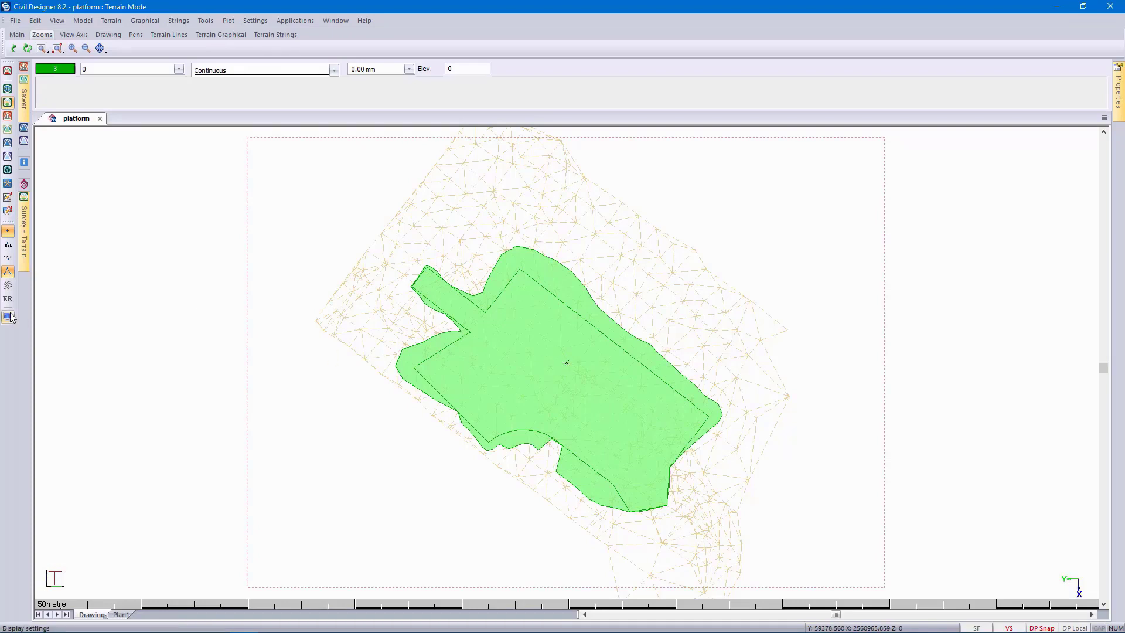
- Draw string contours at a 1.000 interval with highlight contours every 5.000
left_click(8, 316)
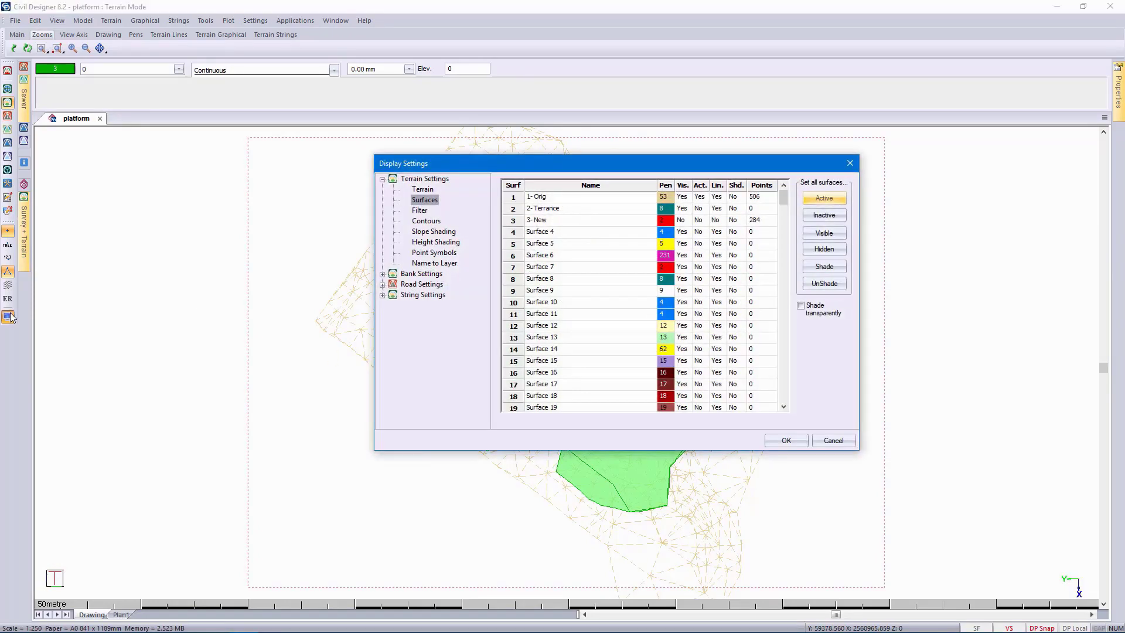
double_click(422, 296)
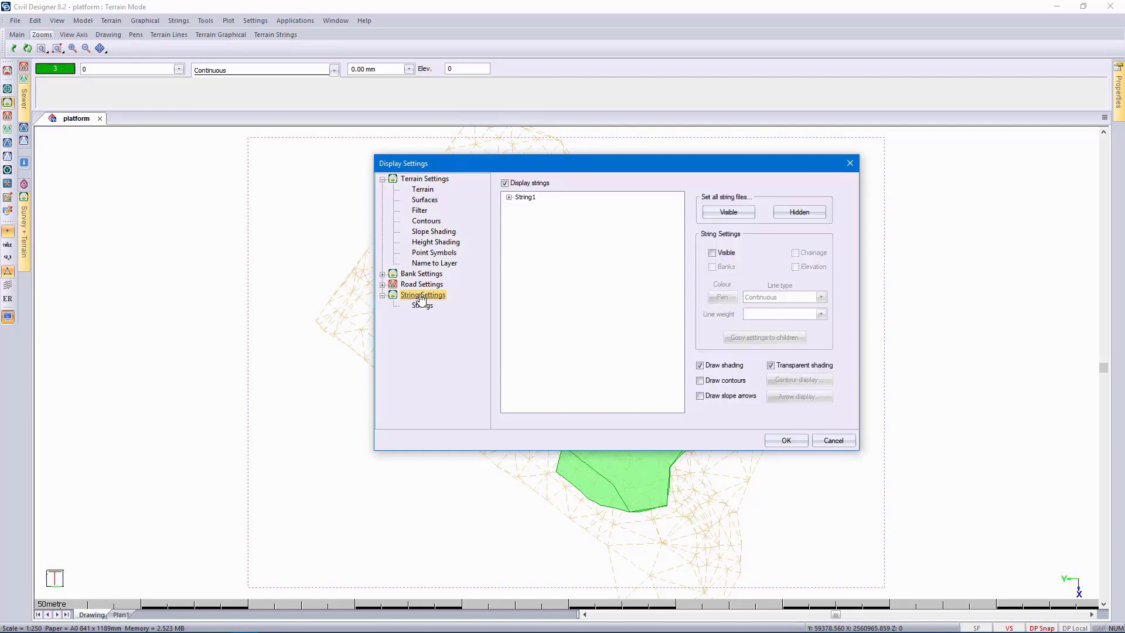
left_click(747, 381)
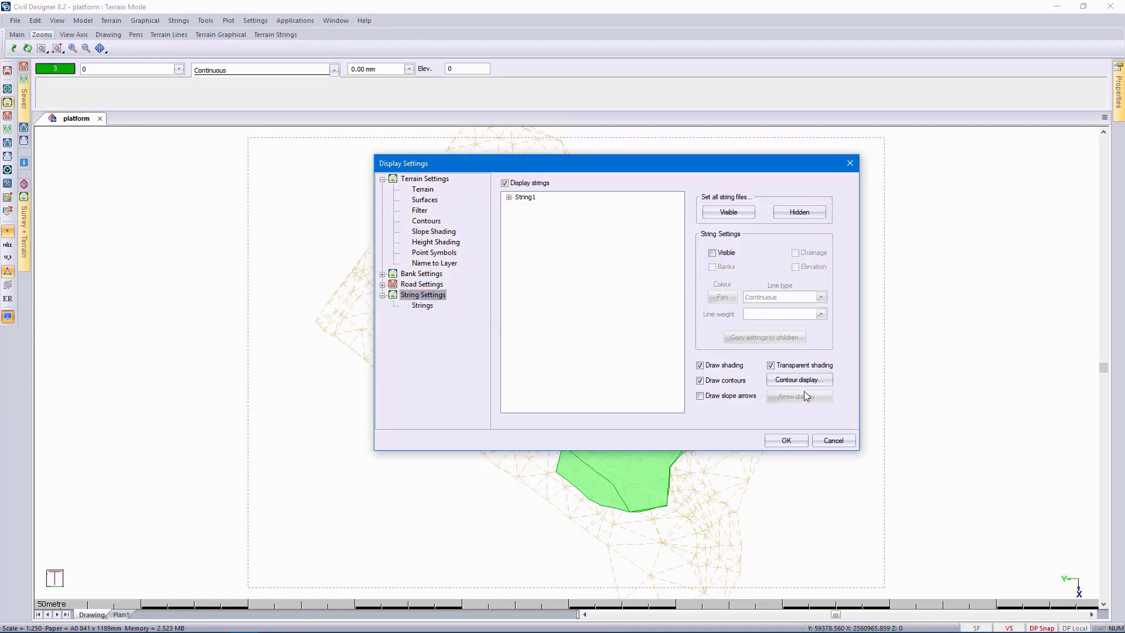
left_click(818, 380)
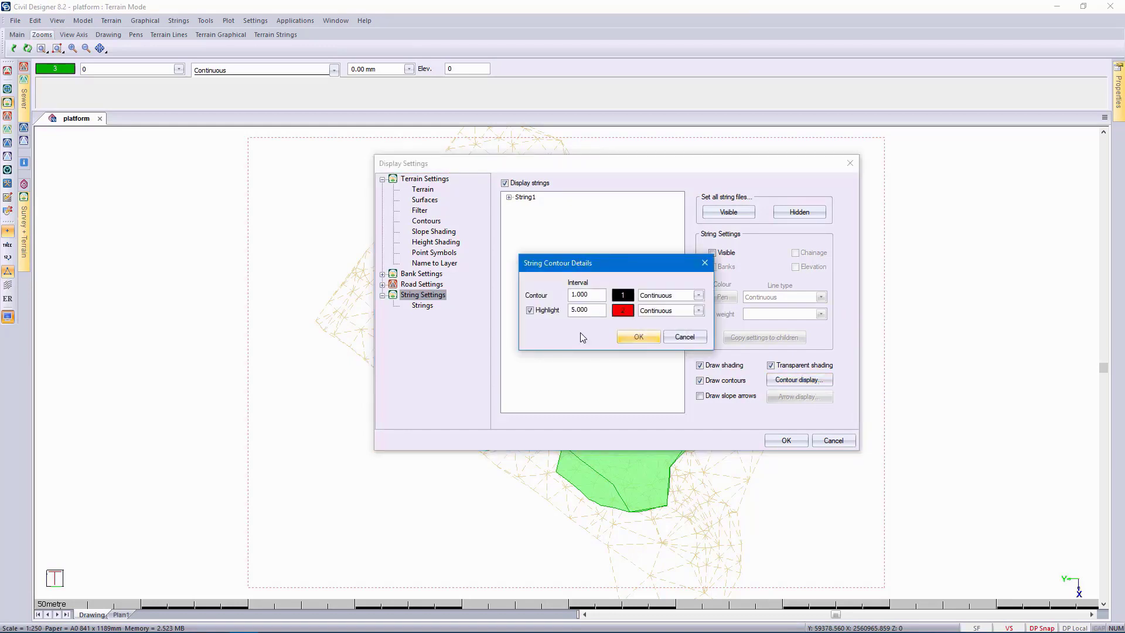
left_click(644, 336)
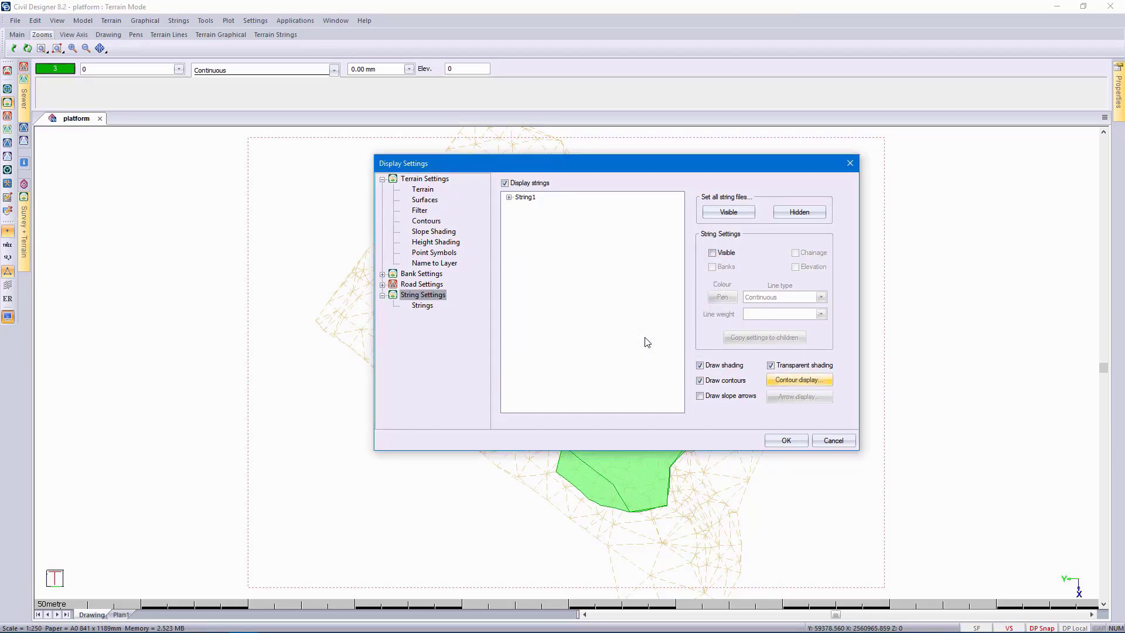
left_click(786, 441)
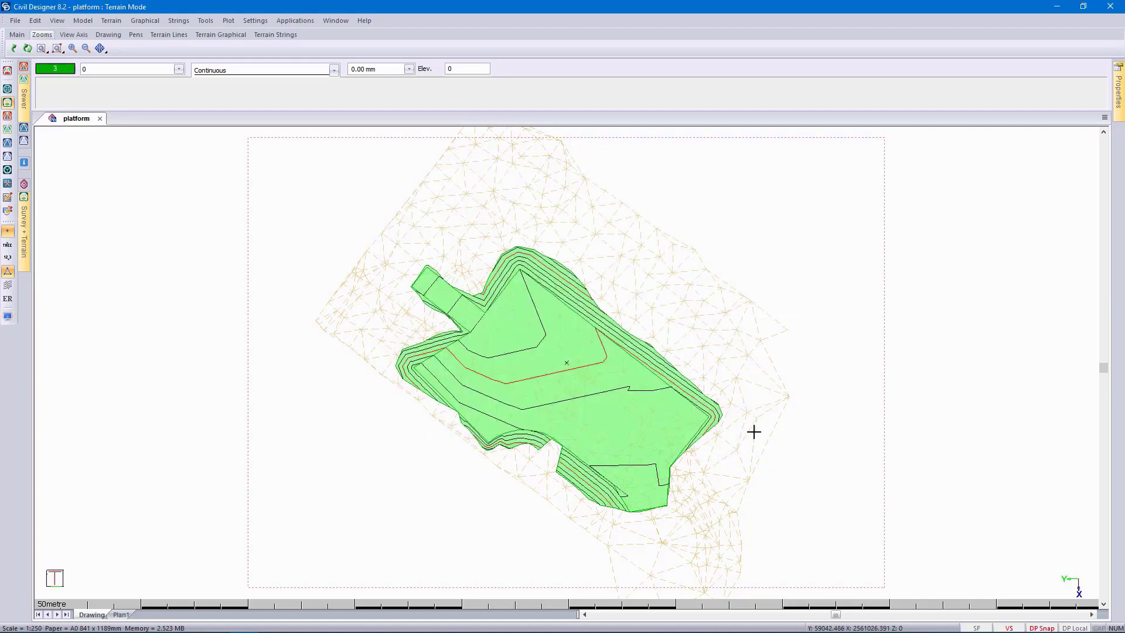
scroll(559, 300, "up", 3)
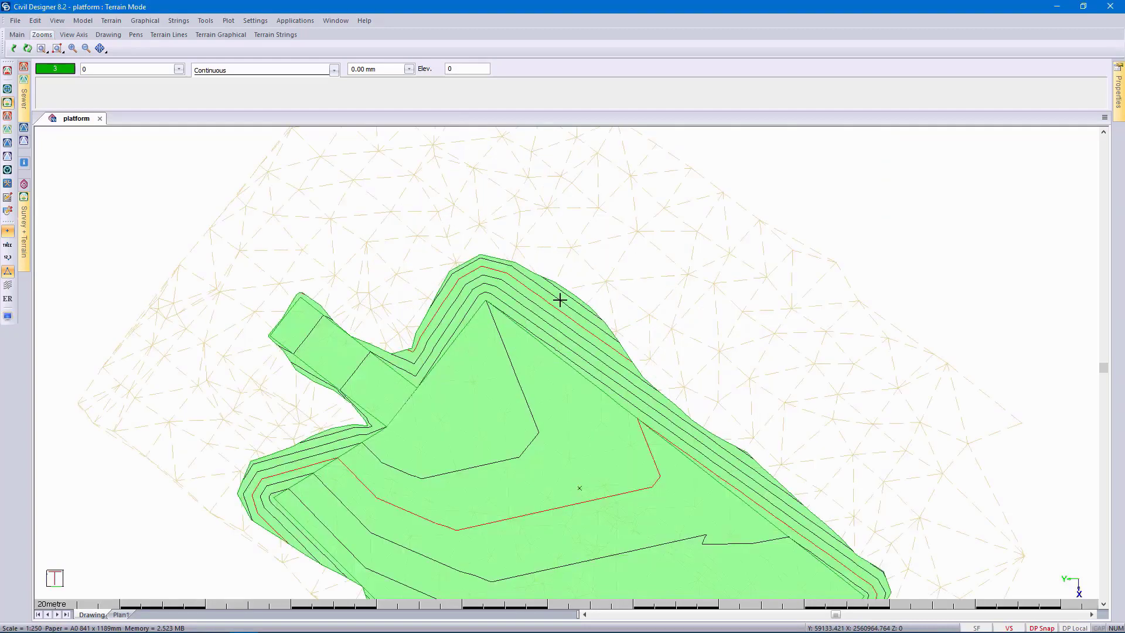
scroll(559, 300, "up", 2)
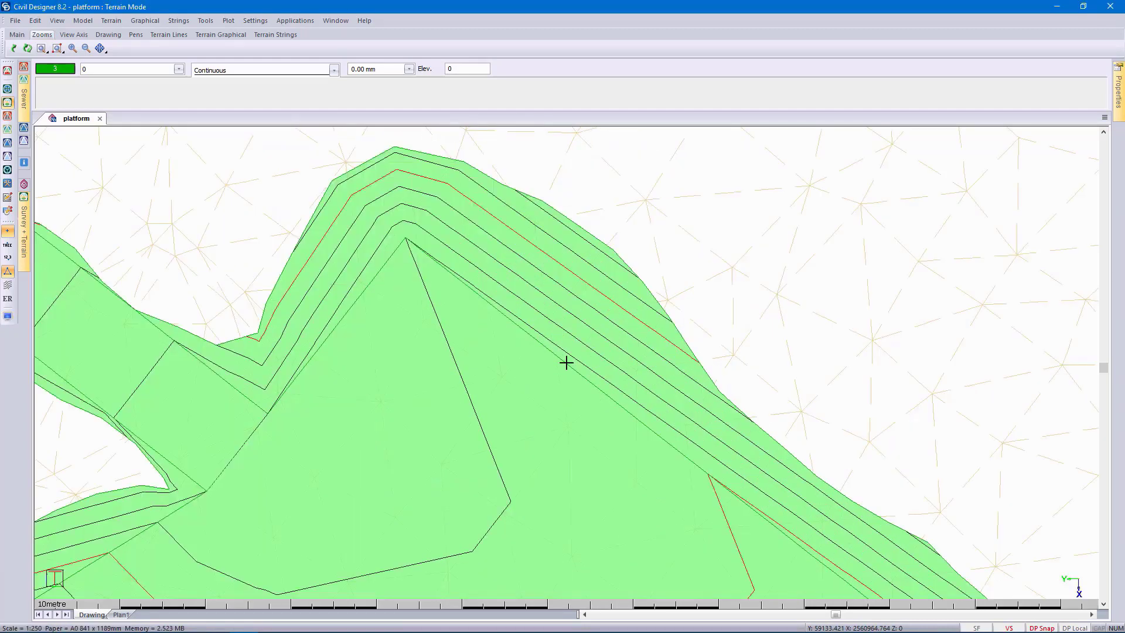
scroll(566, 362, "down", 5)
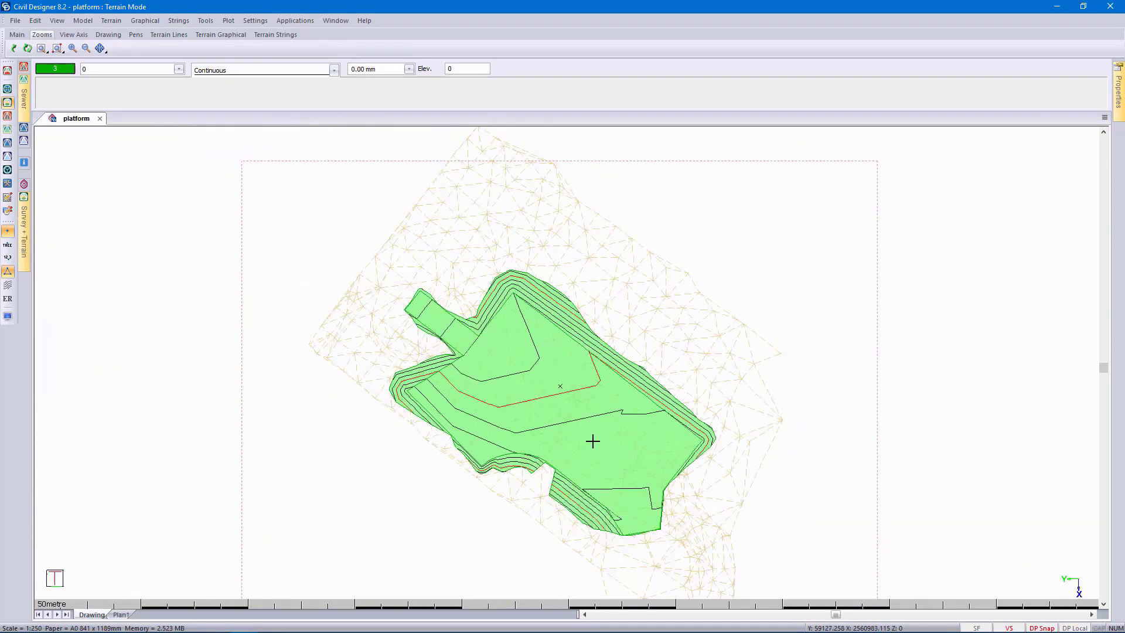
- Replace string contours with slope arrows, keeping the default arrow pen and length
left_click(8, 317)
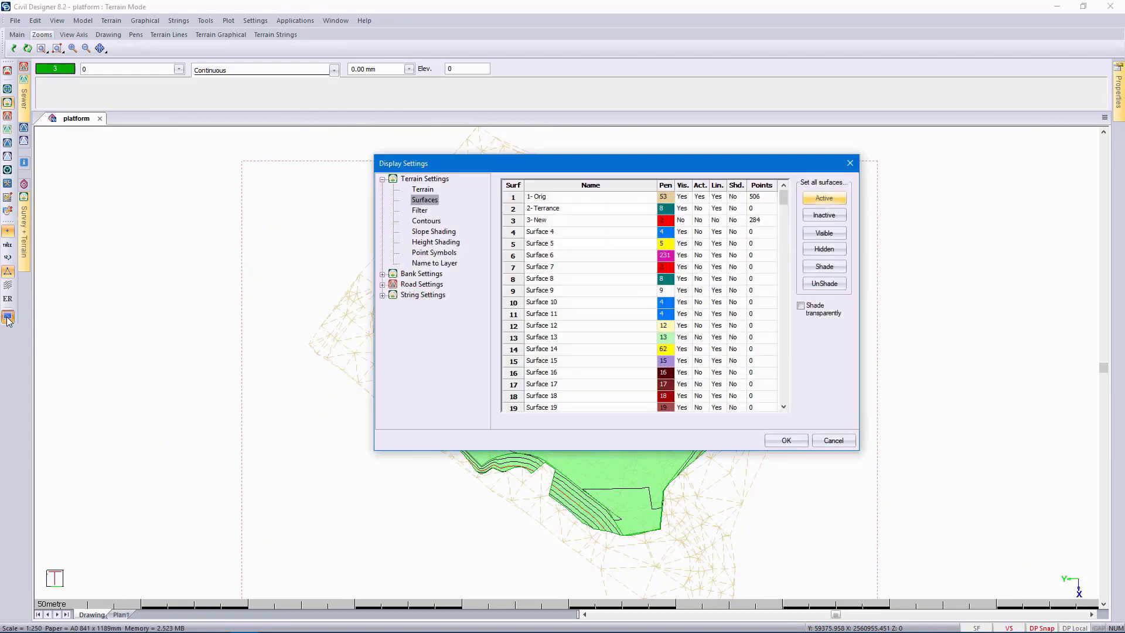
left_click(418, 296)
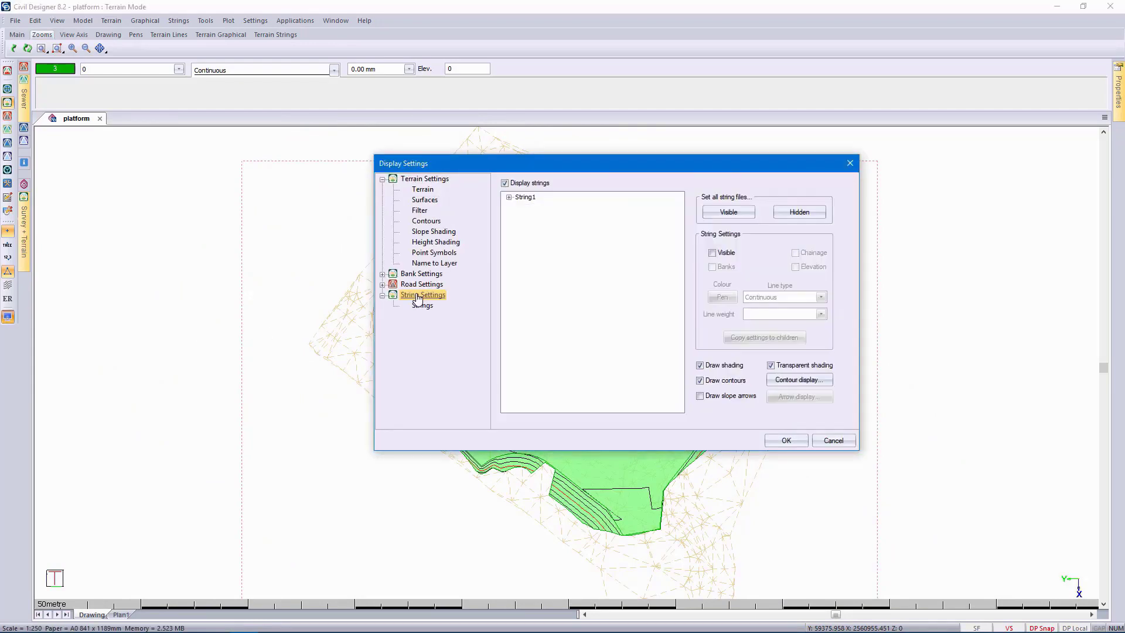
left_click(721, 381)
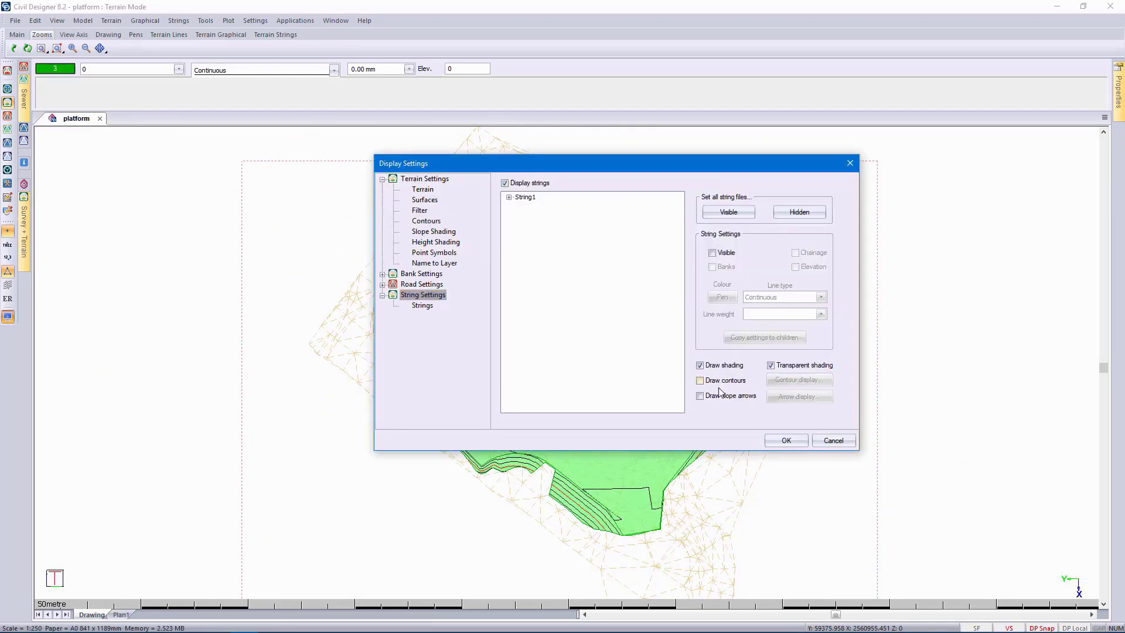
left_click(715, 400)
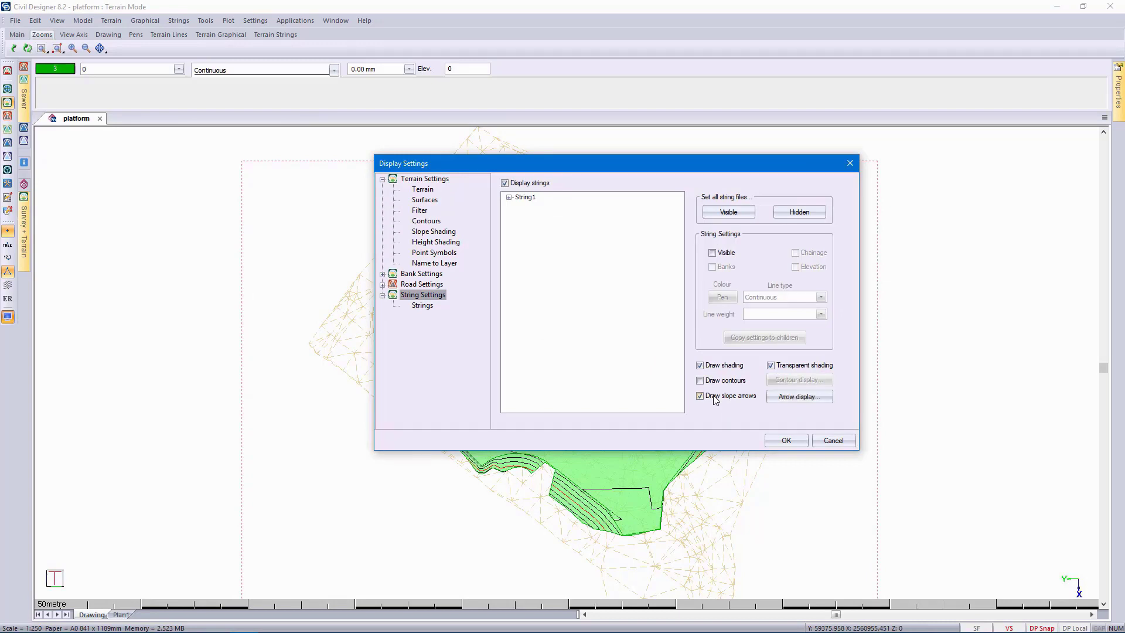
left_click(793, 398)
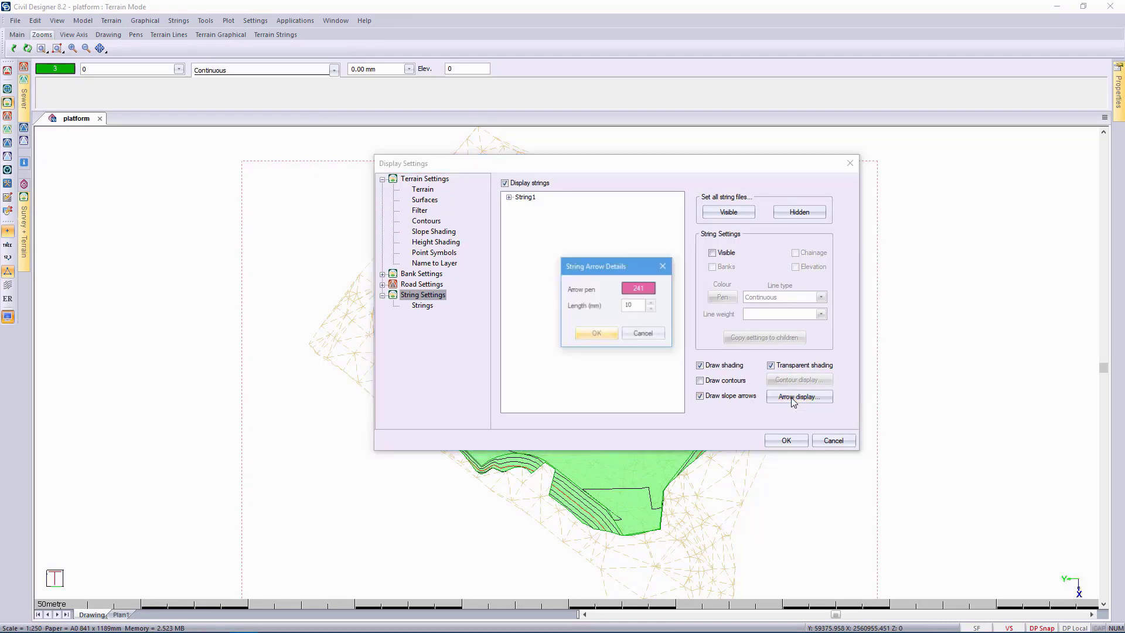
left_click(595, 333)
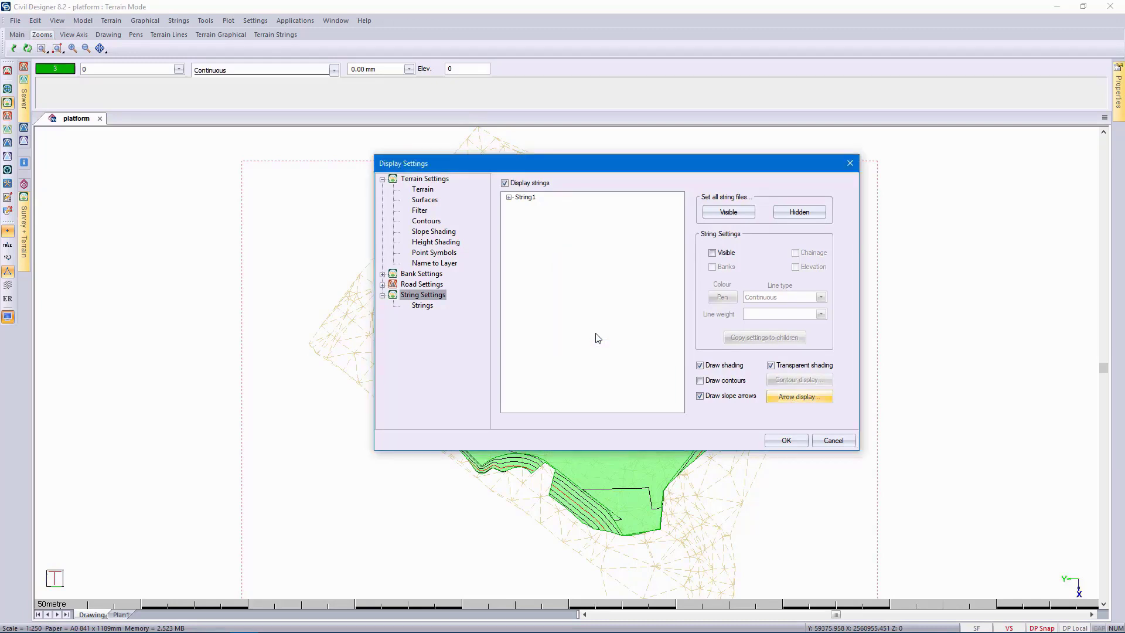
left_click(785, 440)
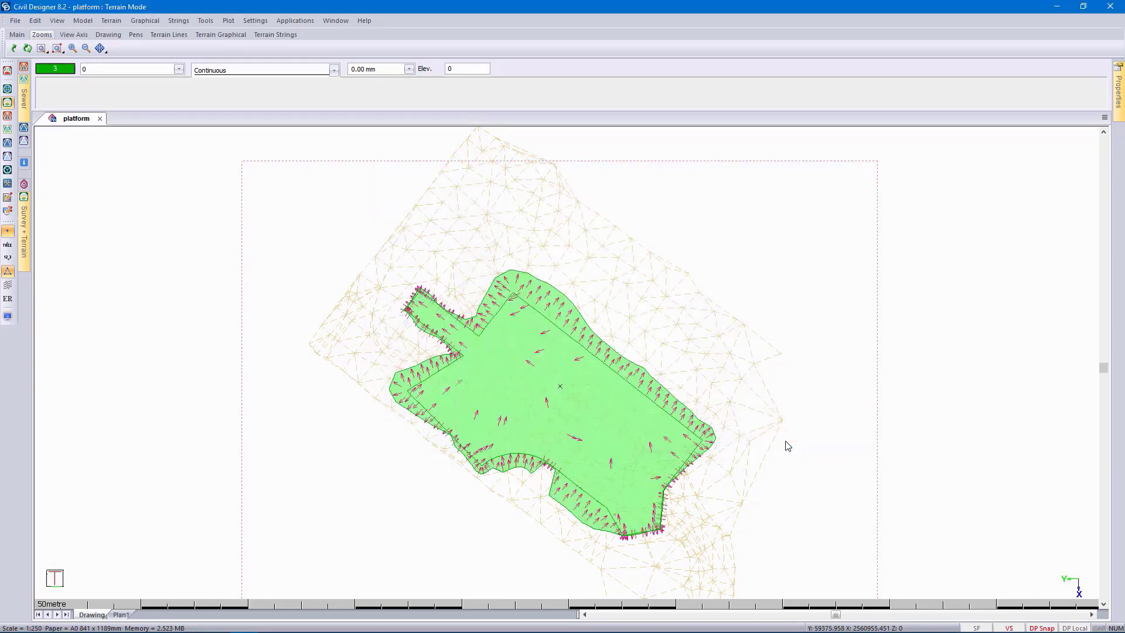
- Zoom in and out around the platform edges to inspect the slope arrows
scroll(563, 338, "up", 2)
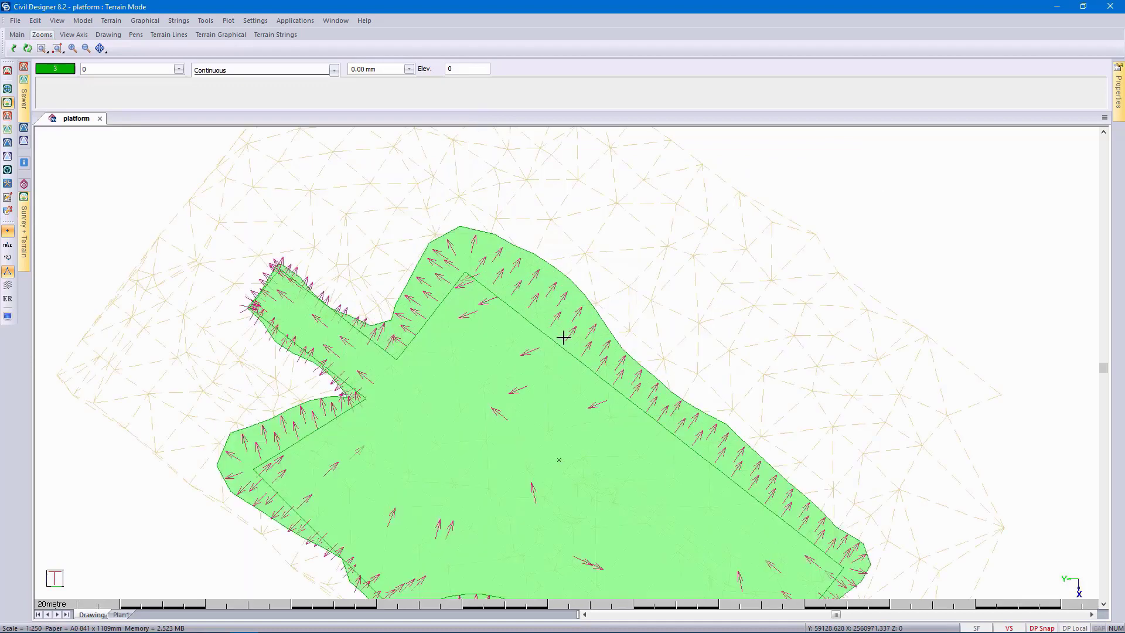
scroll(543, 329, "up", 2)
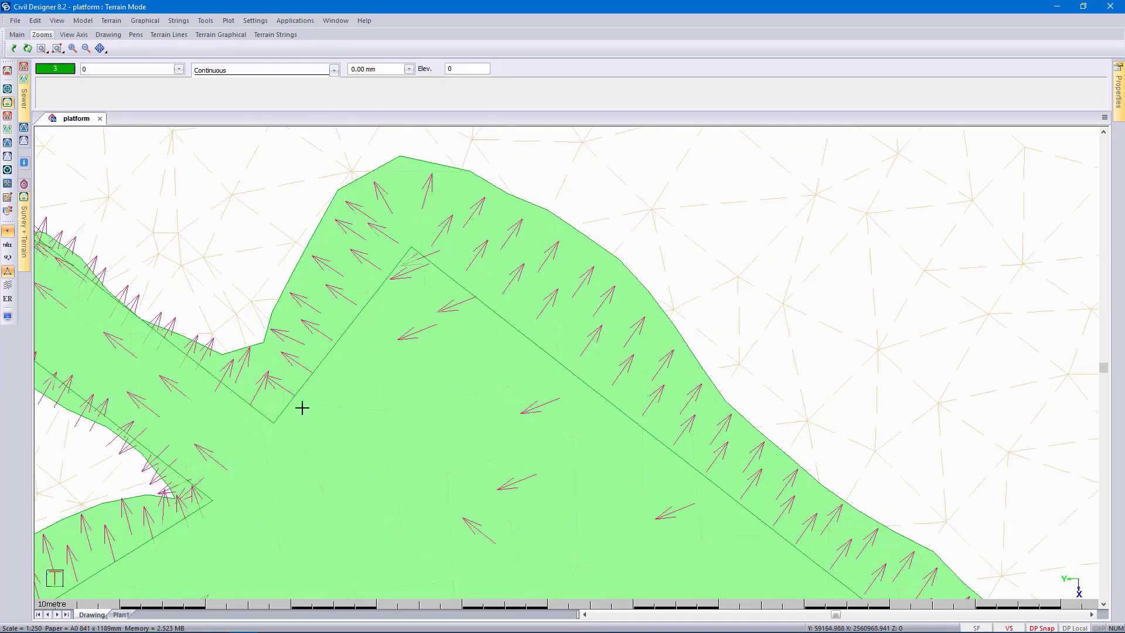
scroll(302, 404, "down", 2)
scroll(372, 522, "up", 2)
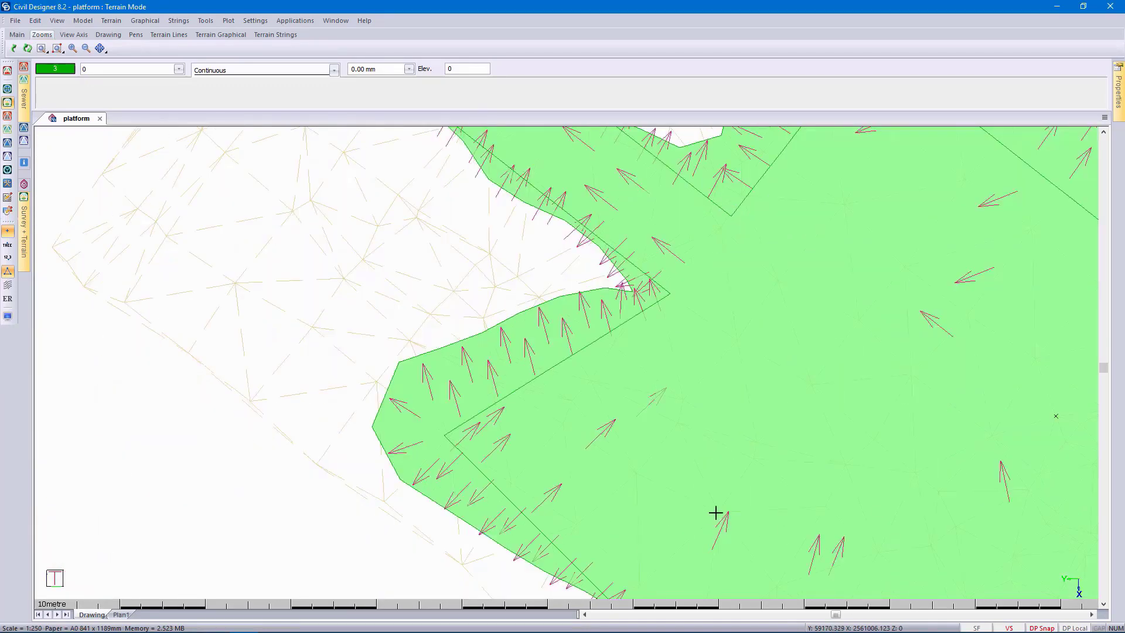
scroll(715, 511, "down", 1)
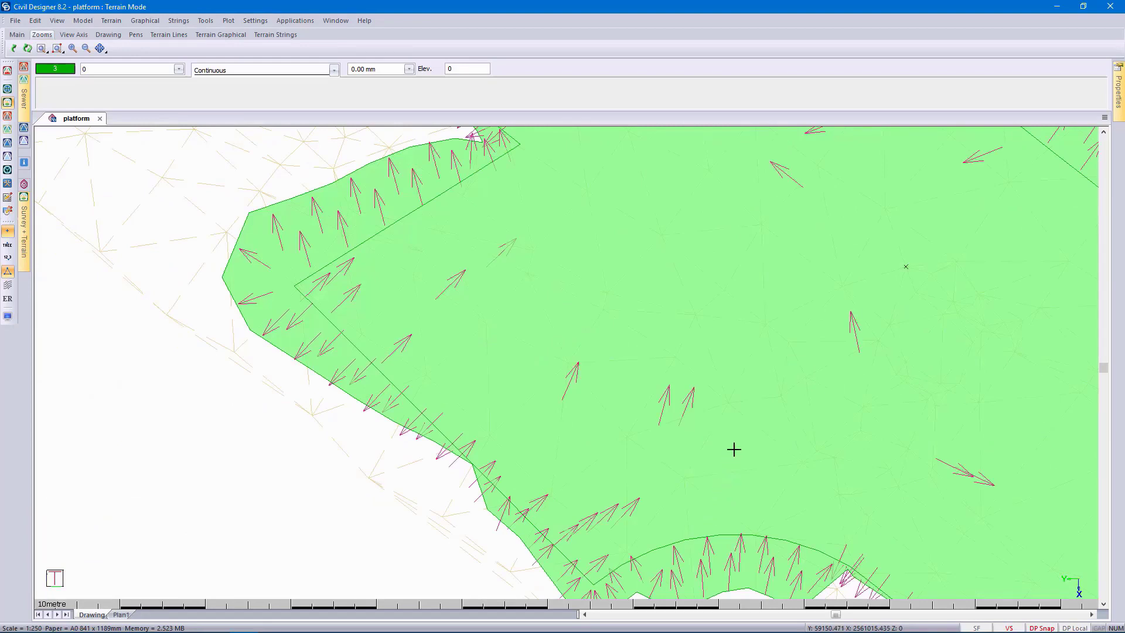
scroll(734, 450, "down", 1)
scroll(592, 328, "down", 2)
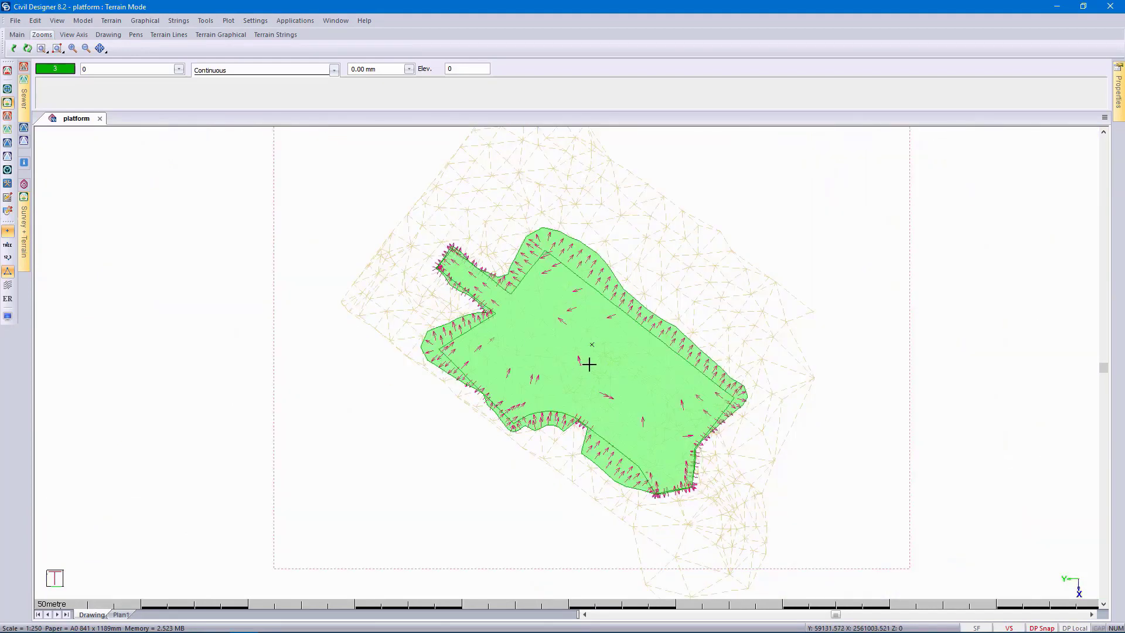
- Turn string contour drawing back on and redraw the terrain
left_click(8, 317)
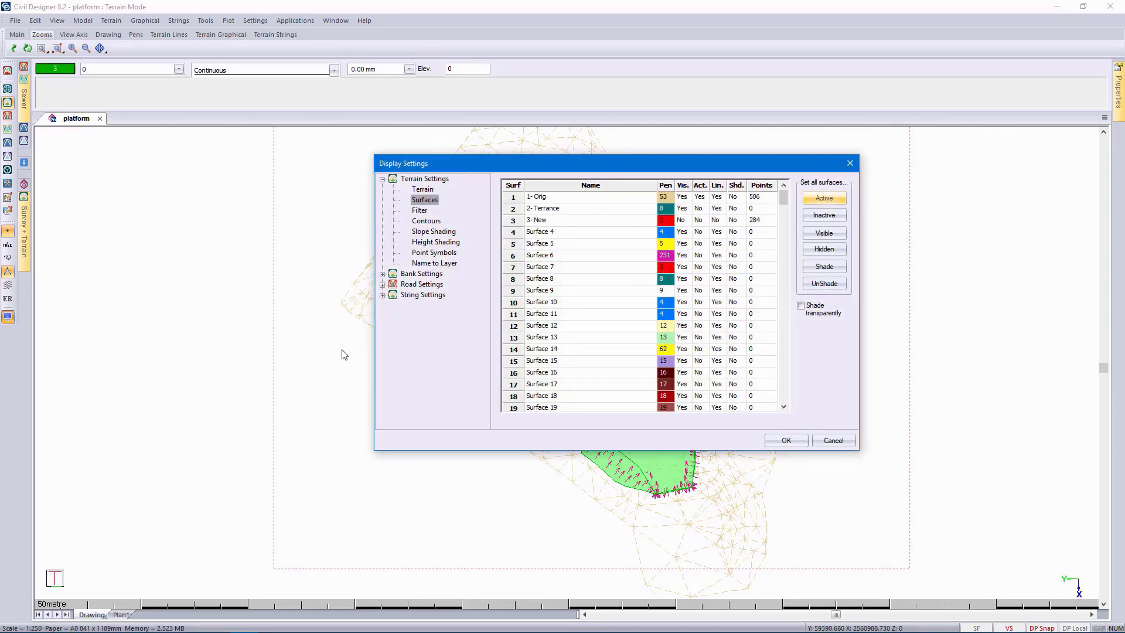
left_click(410, 296)
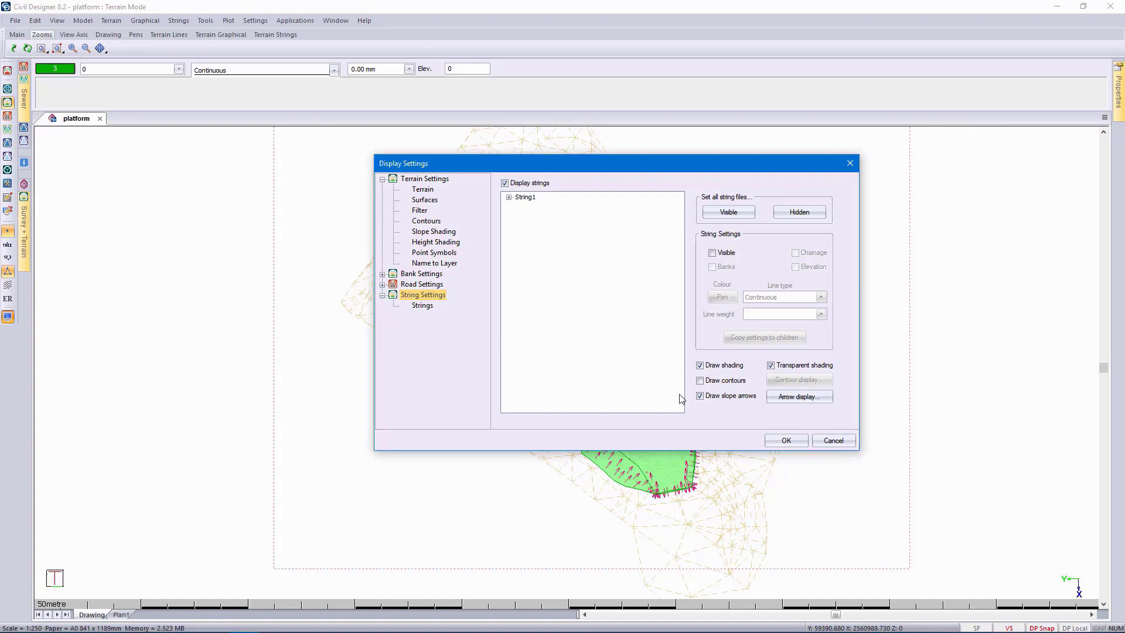
left_click(701, 381)
left_click(783, 440)
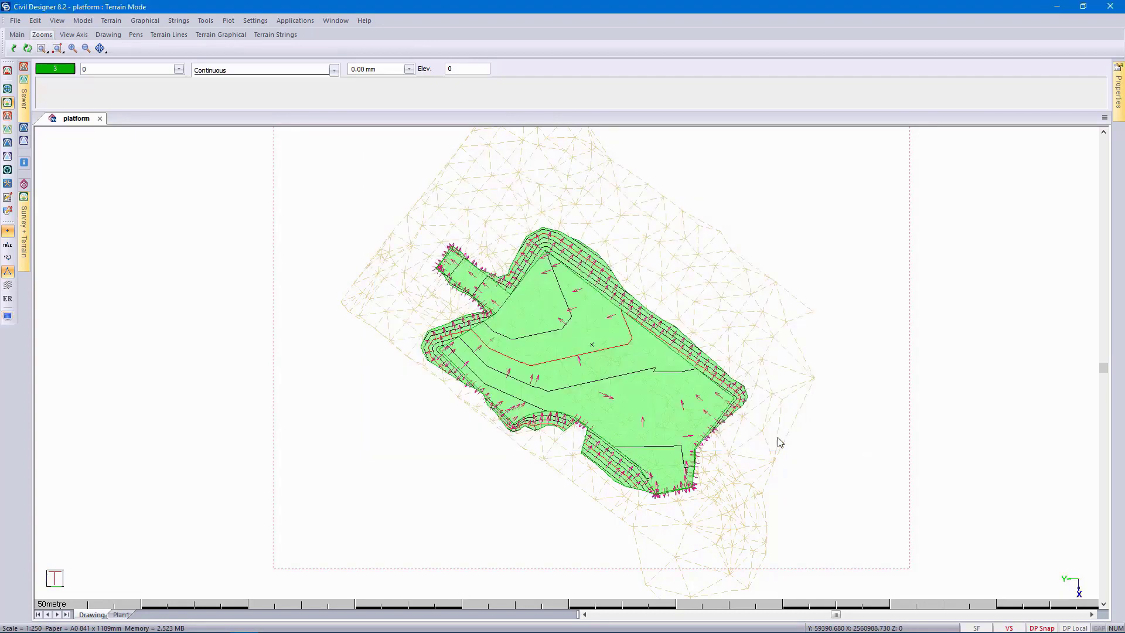
- Stretch one vertex of the platform edge string to a new position
scroll(566, 362, "up", 3)
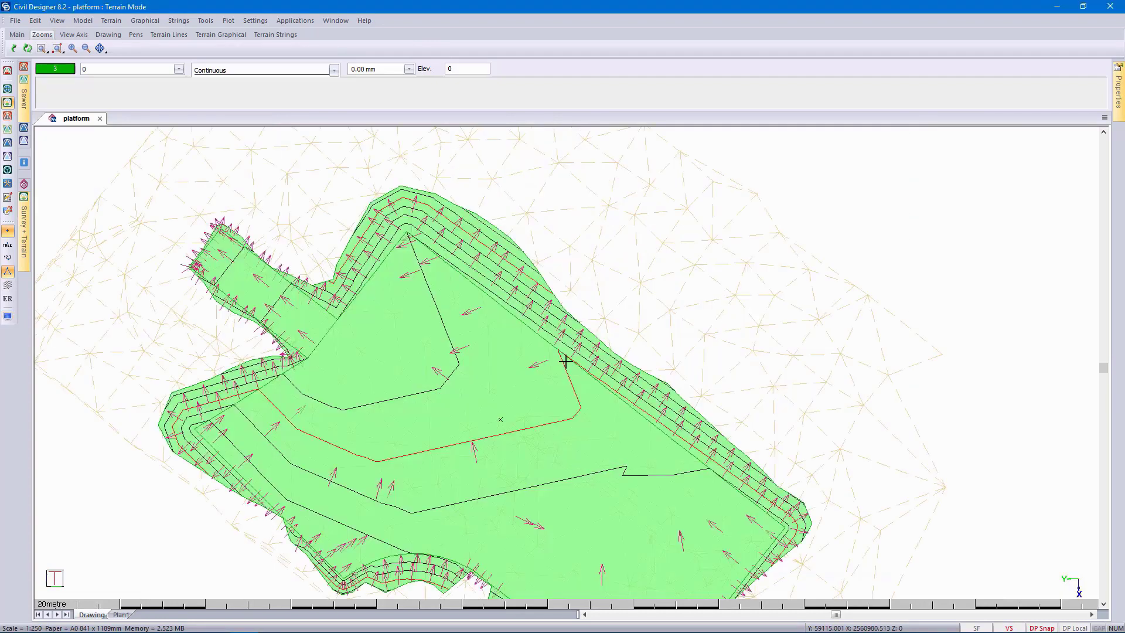
scroll(716, 509, "up", 2)
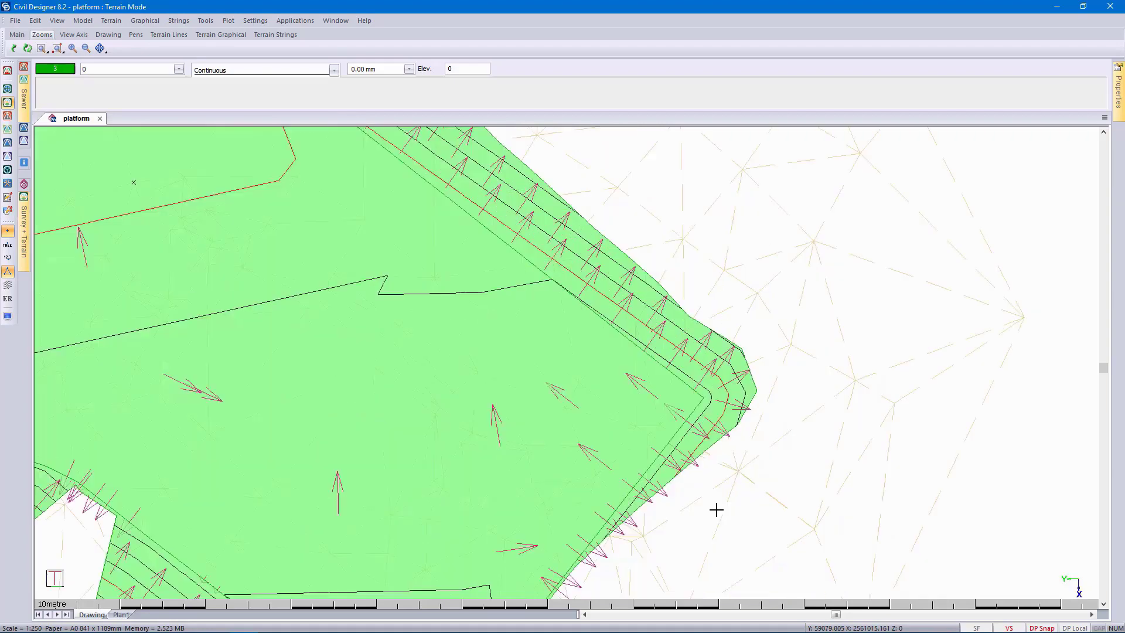
left_click(700, 397)
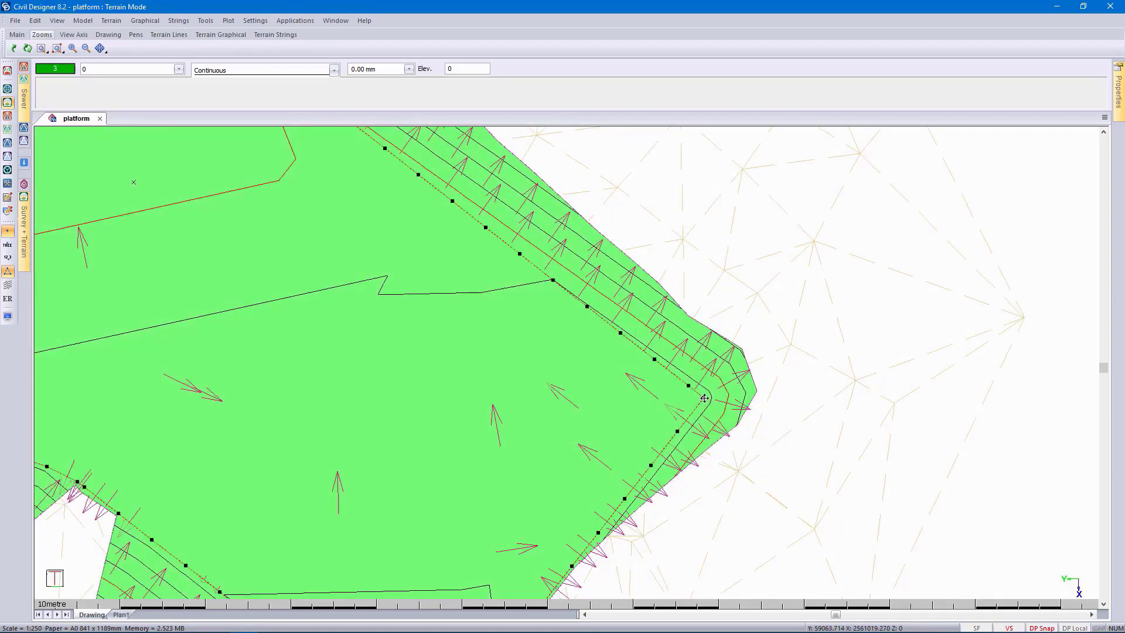
left_click(704, 399)
left_click(675, 209)
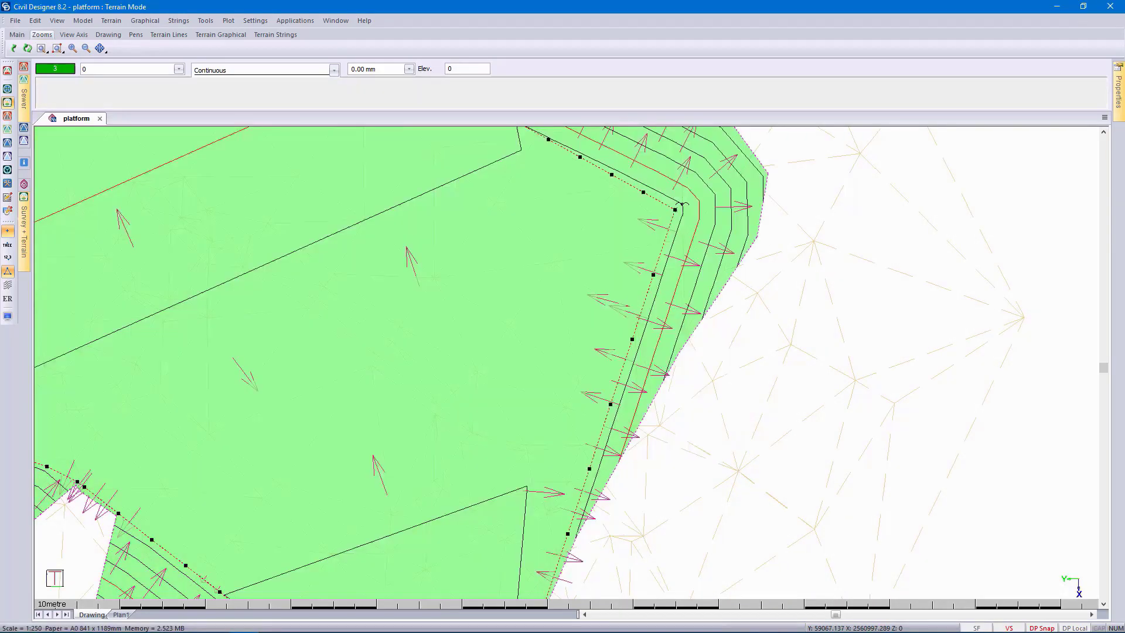
scroll(674, 210, "down", 2)
scroll(566, 362, "down", 2)
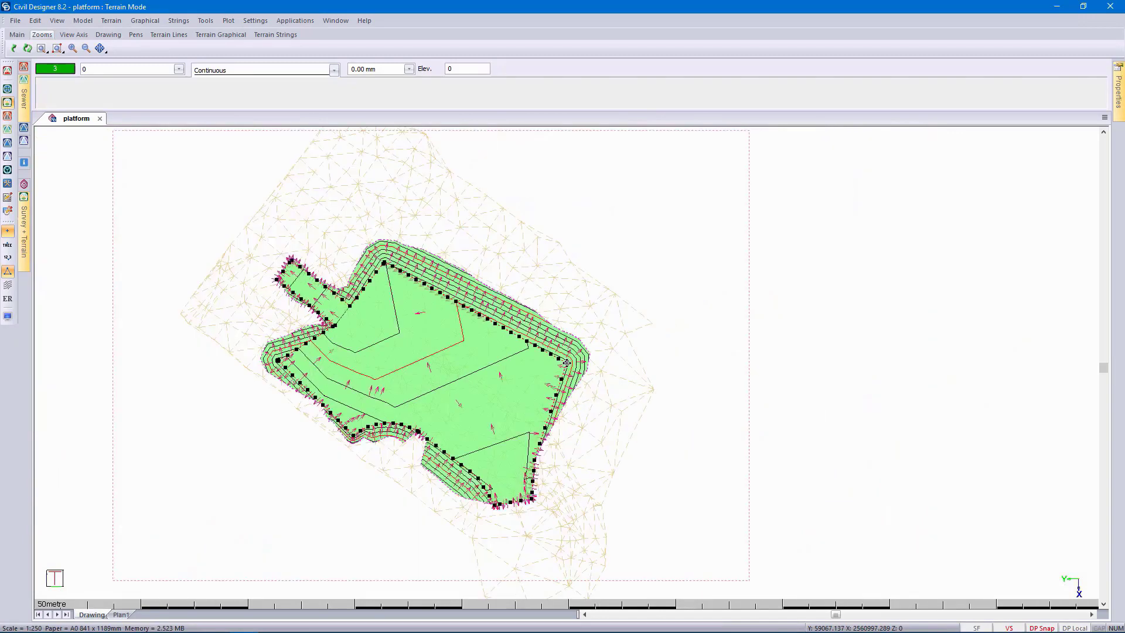
scroll(377, 370, "up", 2)
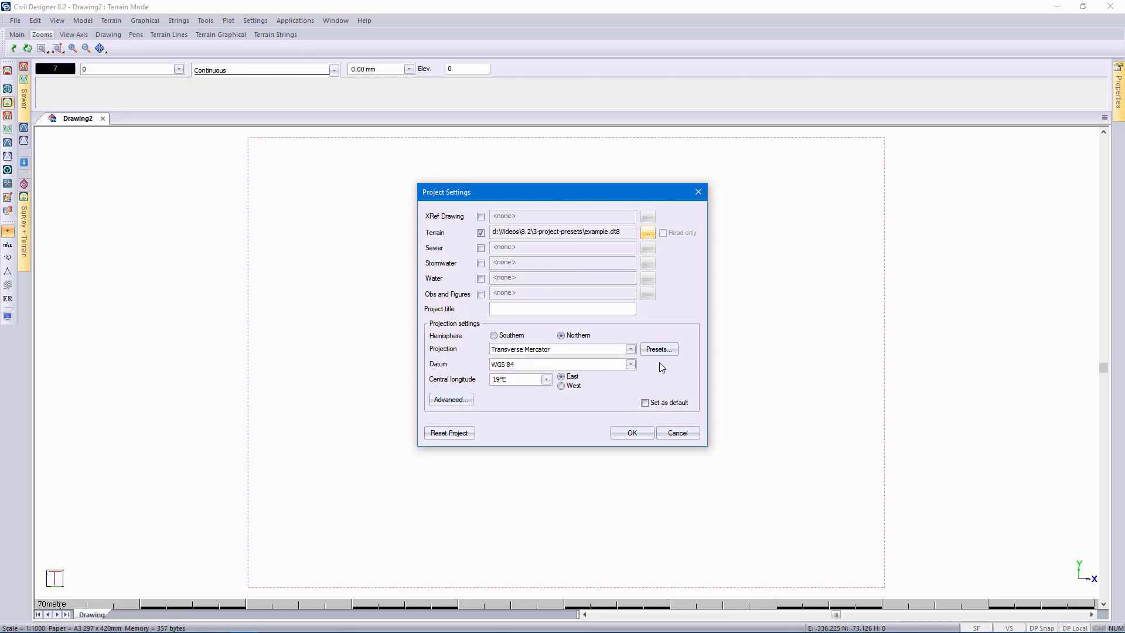
- Apply the Sub-Saharan Africa, South Africa 30°E–32°E, Hartebeesthoek94 / Lo31 preset, shown as traditional parameters
left_click(662, 352)
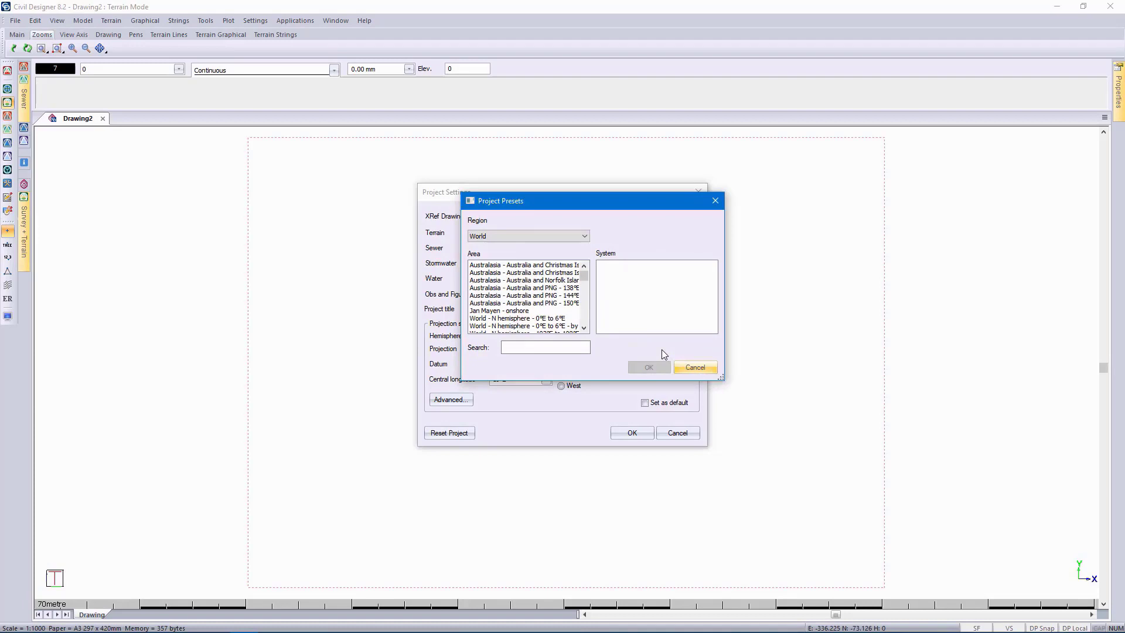
left_click(586, 237)
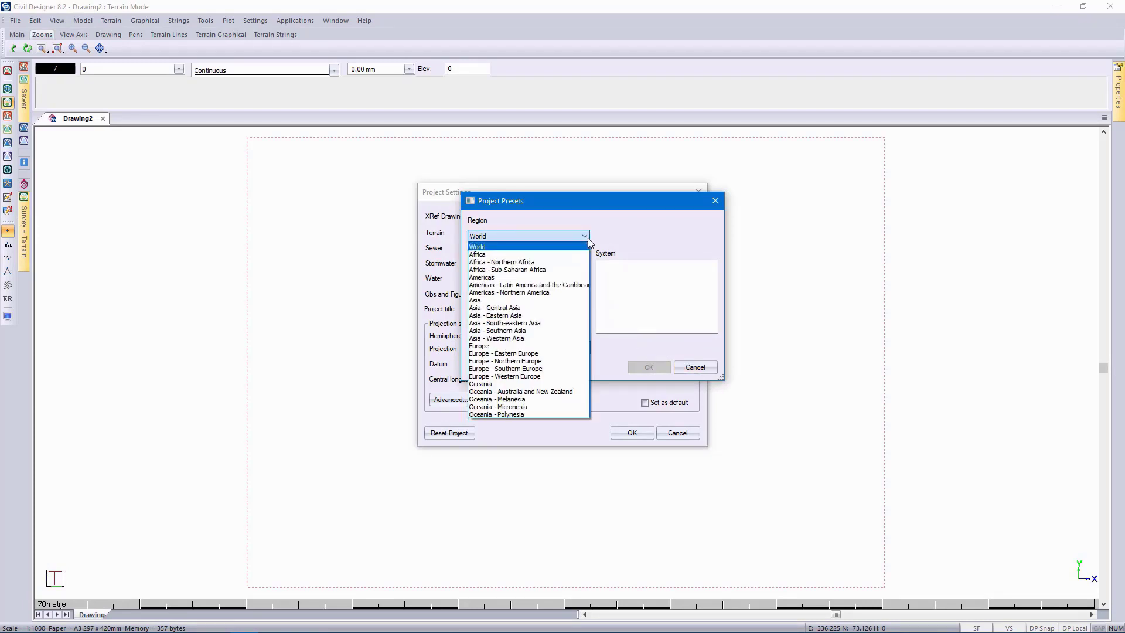
left_click(579, 269)
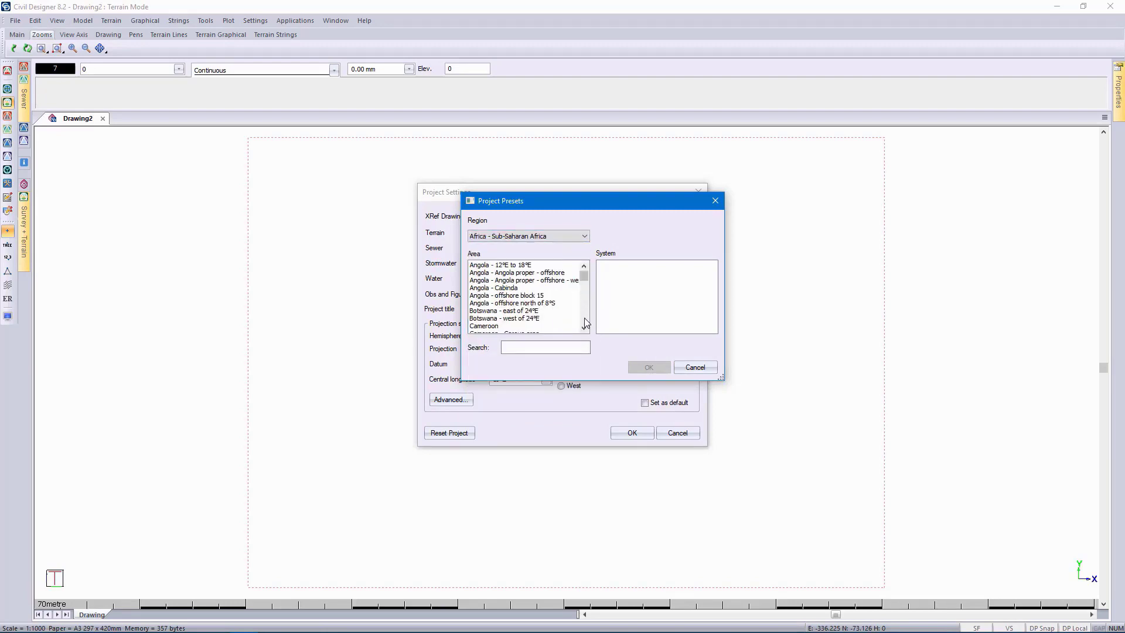
scroll(585, 317, "down", 8)
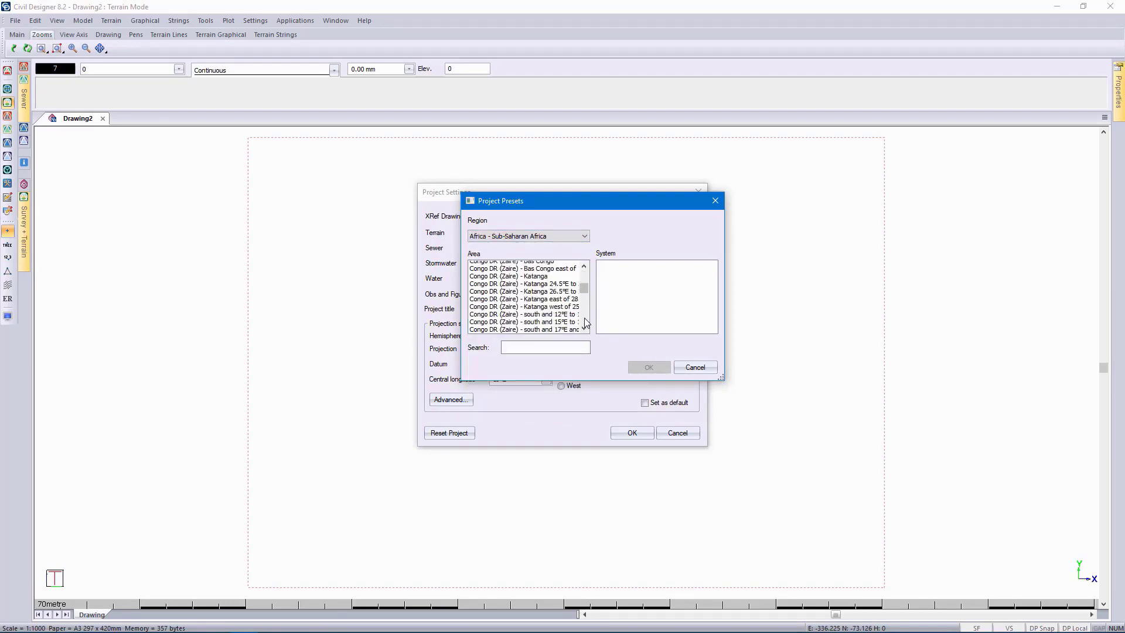
scroll(584, 317, "down", 12)
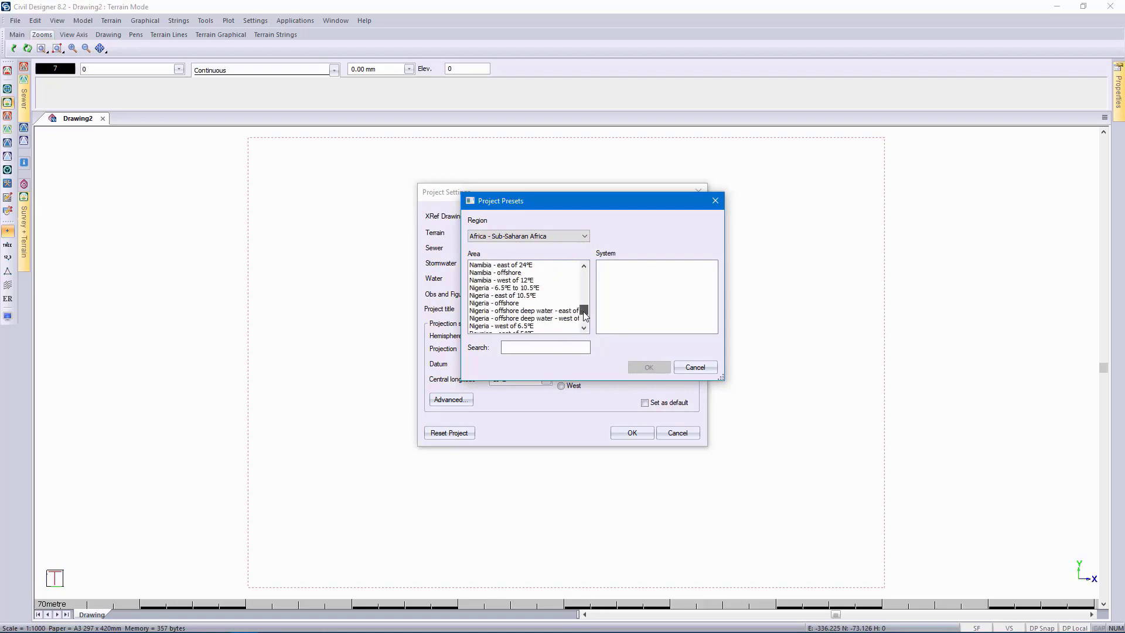
scroll(584, 315, "down", 5)
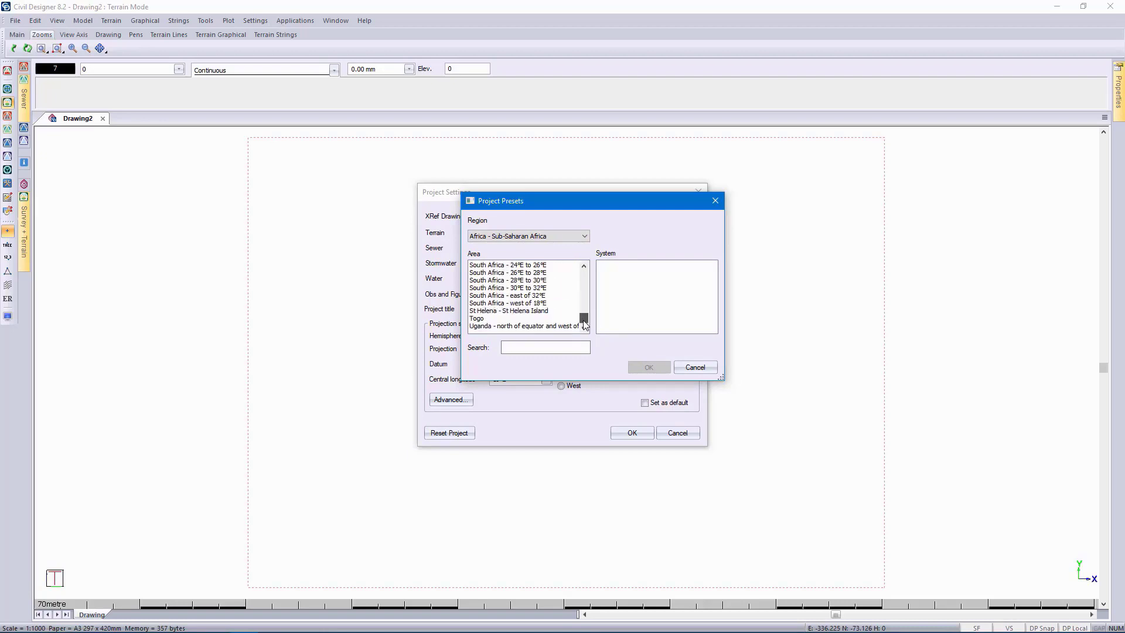
left_click(542, 290)
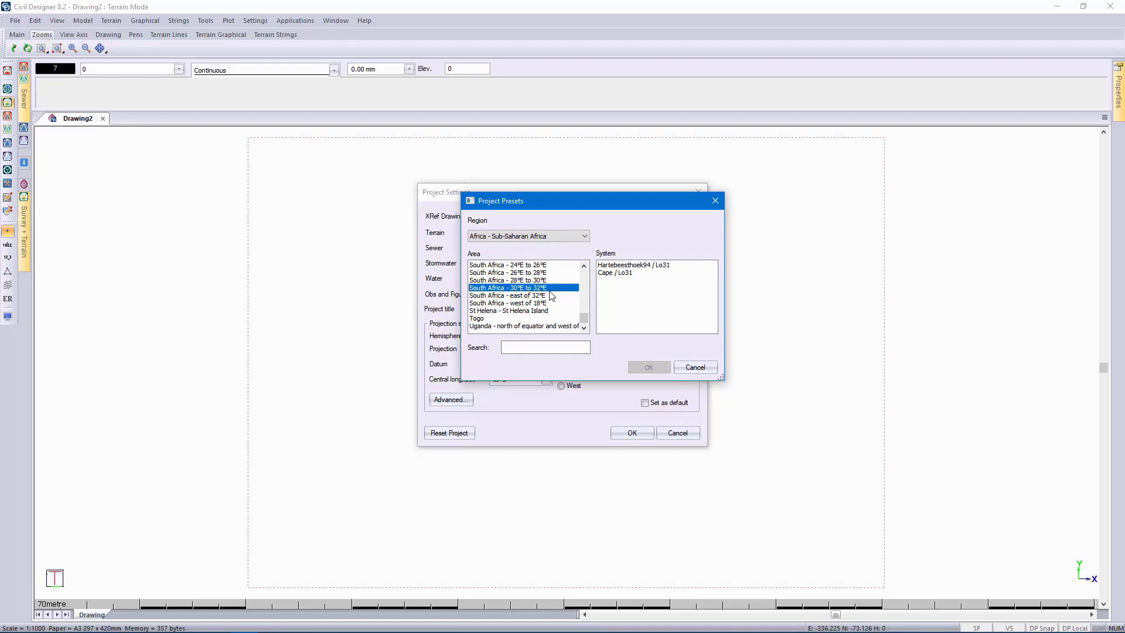
left_click(639, 267)
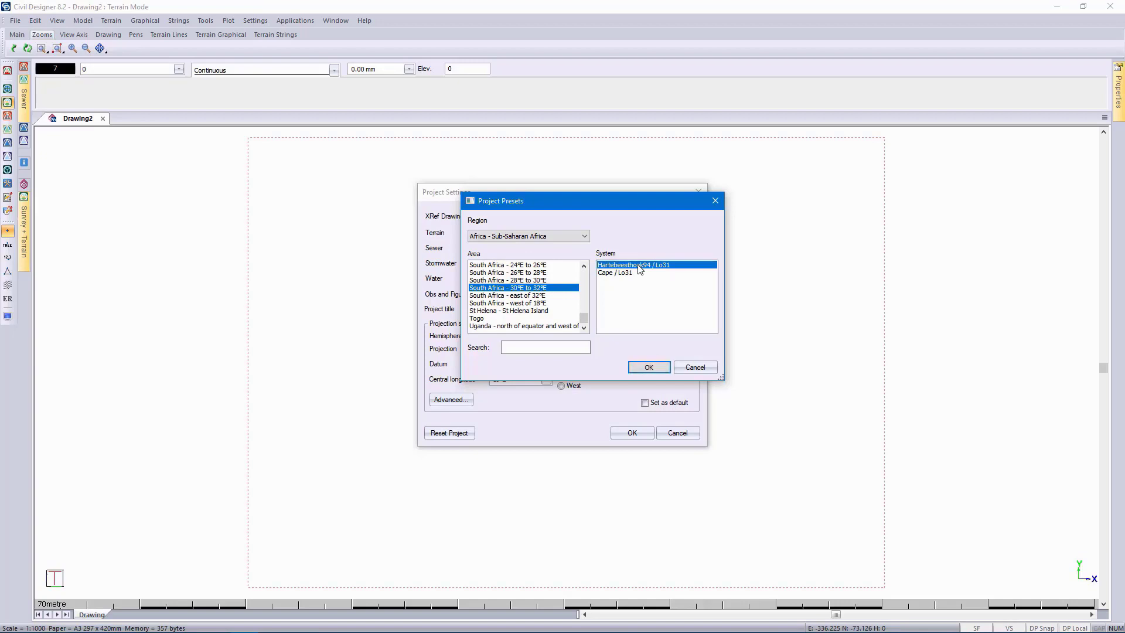
left_click(649, 368)
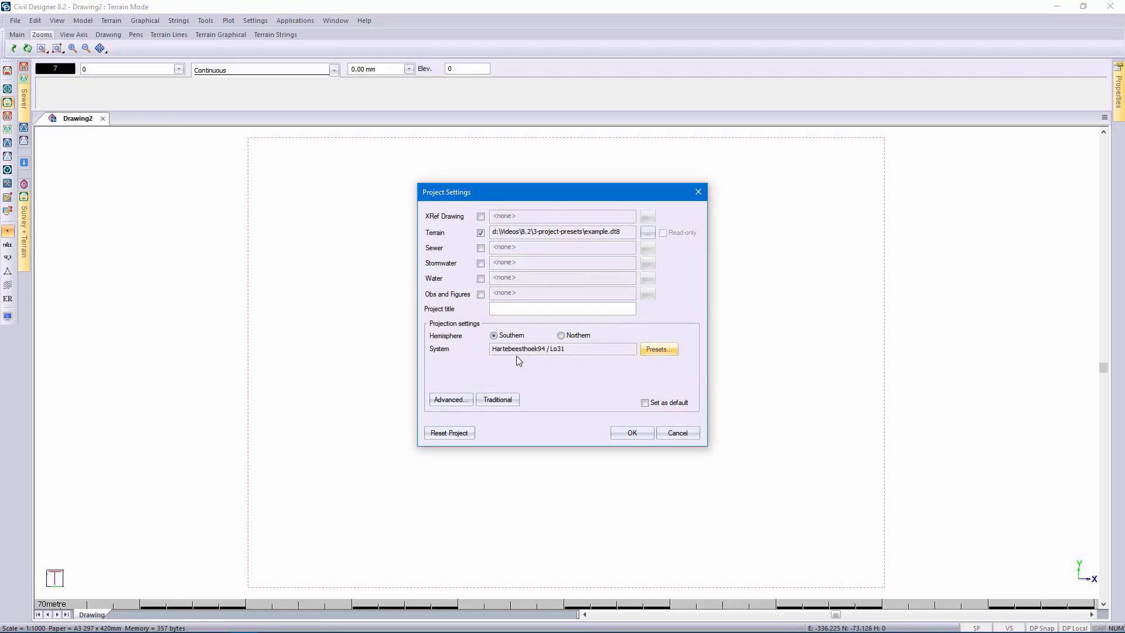
left_click(504, 400)
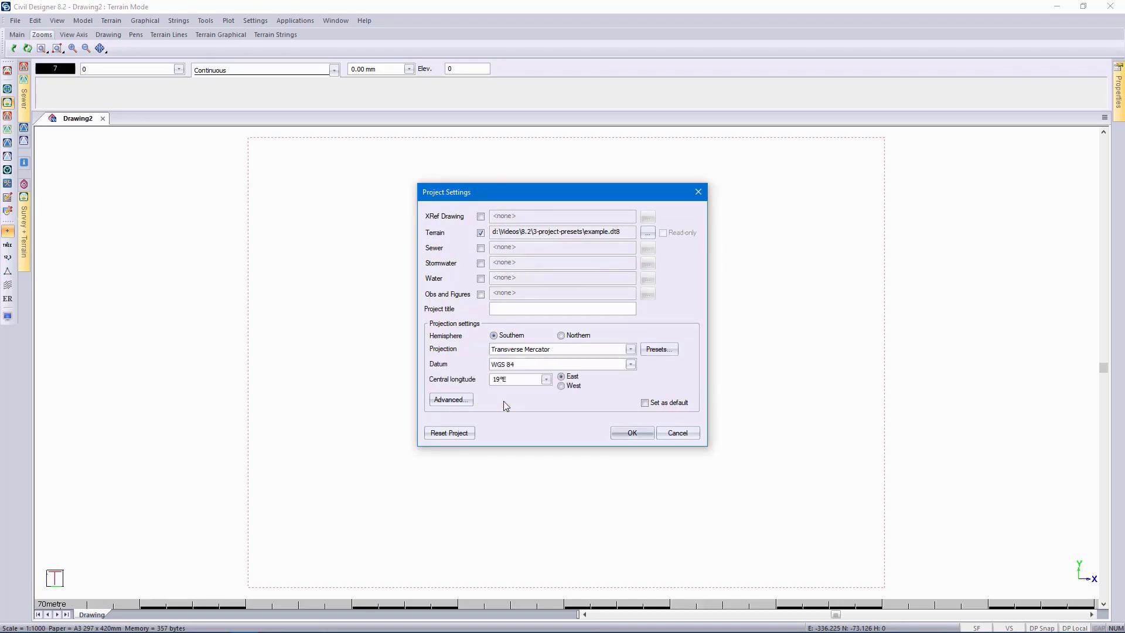
- Search 'Britain' and apply the OSGB 1936 British National Grid preset for Great Britain mainland
left_click(653, 347)
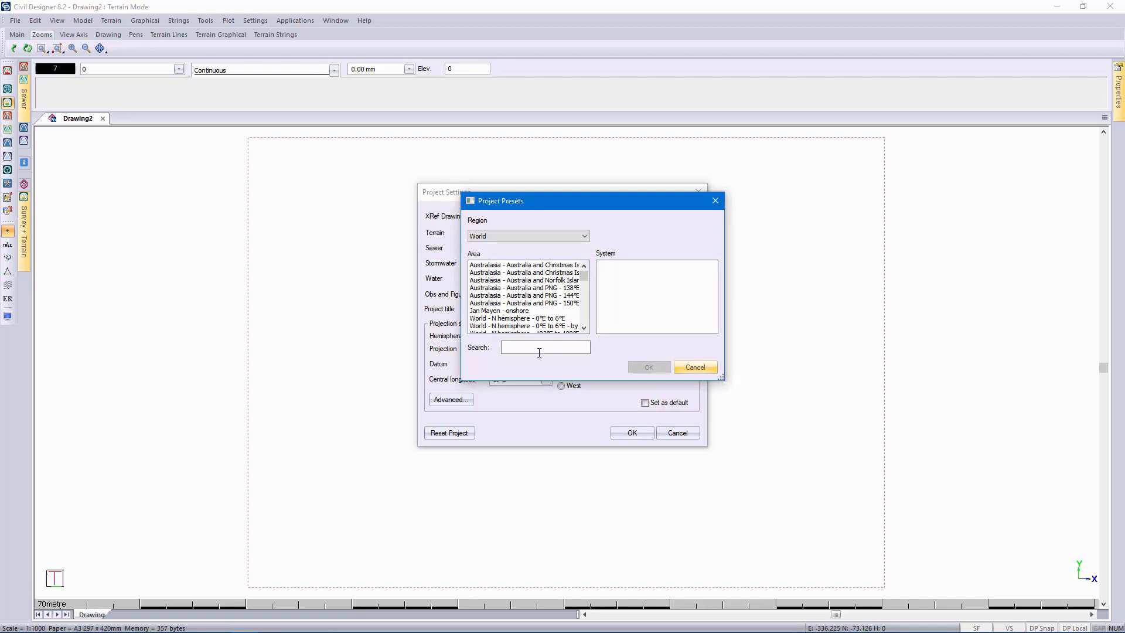
left_click(532, 348)
type("Britai")
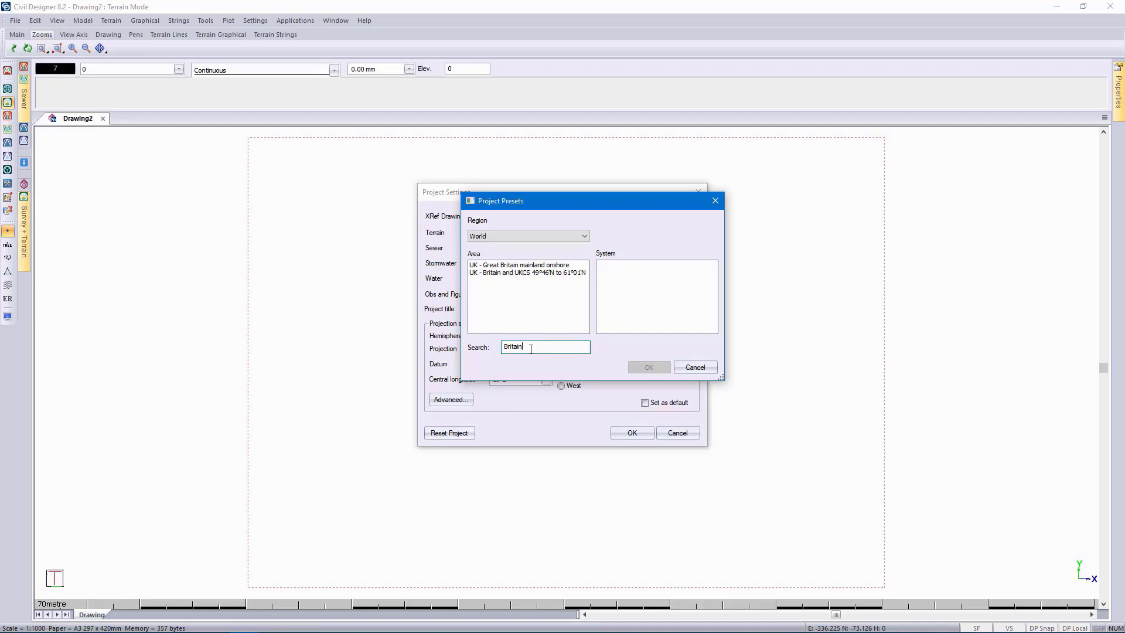
type("n")
left_click(502, 266)
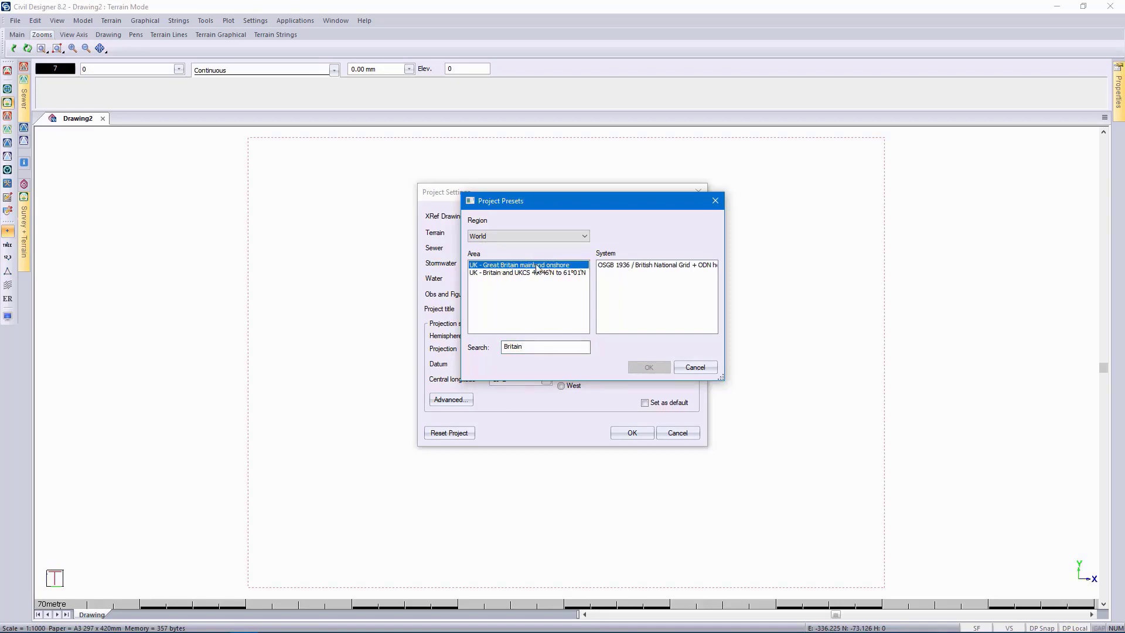
left_click(615, 265)
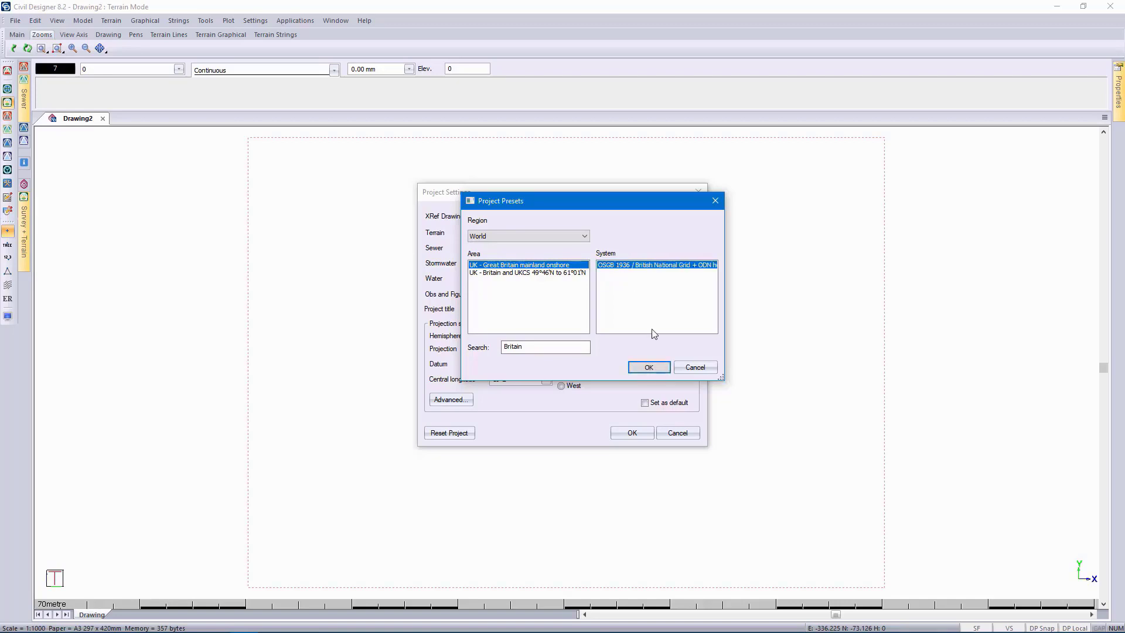
left_click(649, 367)
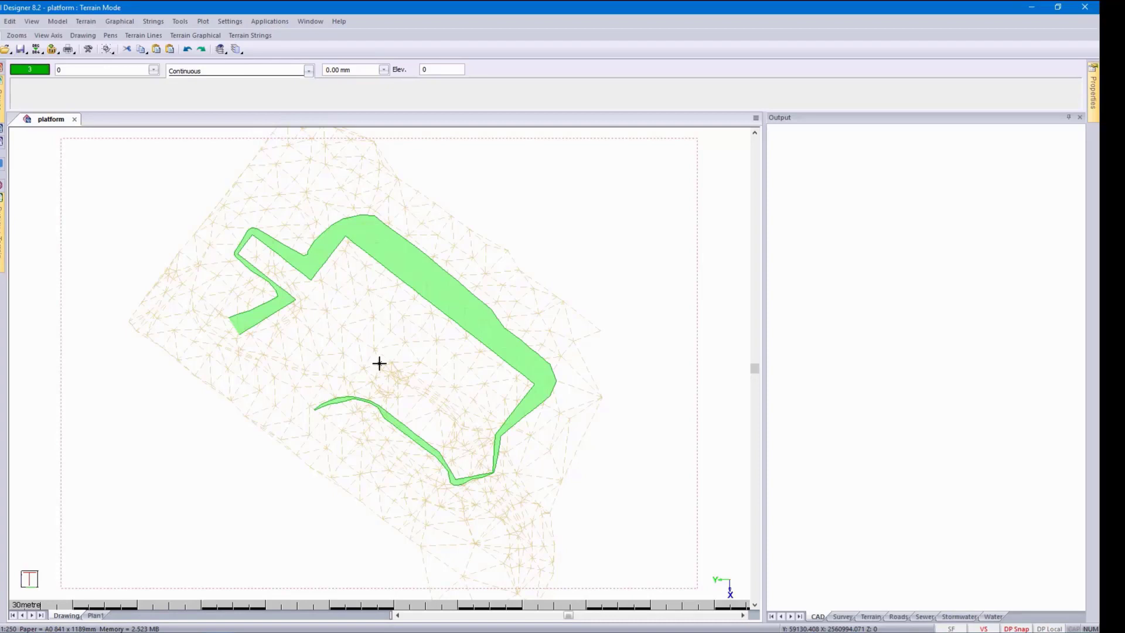
- Report the green string's volume against 1- Orig: 3.29 cu.m. cut, 6877.27 cu.m. fill
left_click(153, 21)
mouse_move(226, 92)
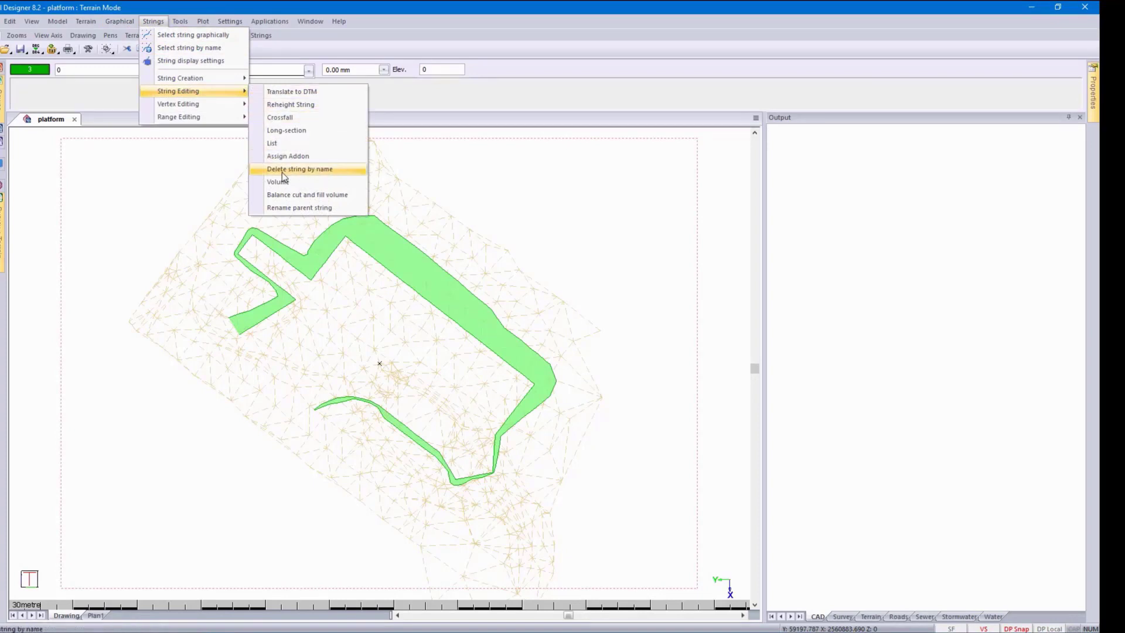
left_click(314, 182)
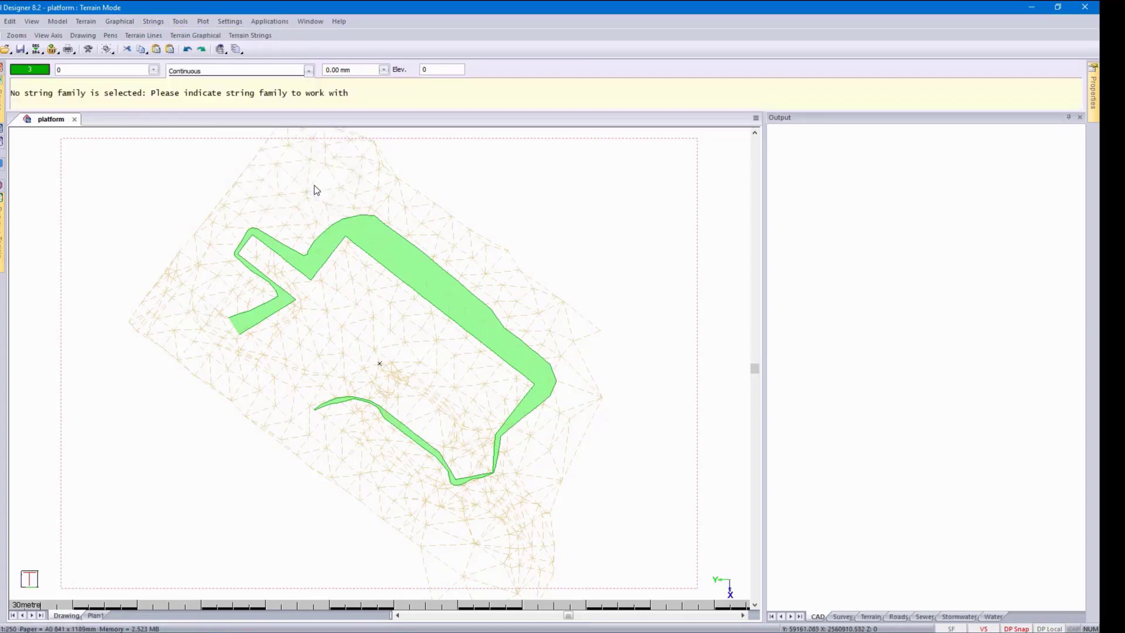
left_click(354, 233)
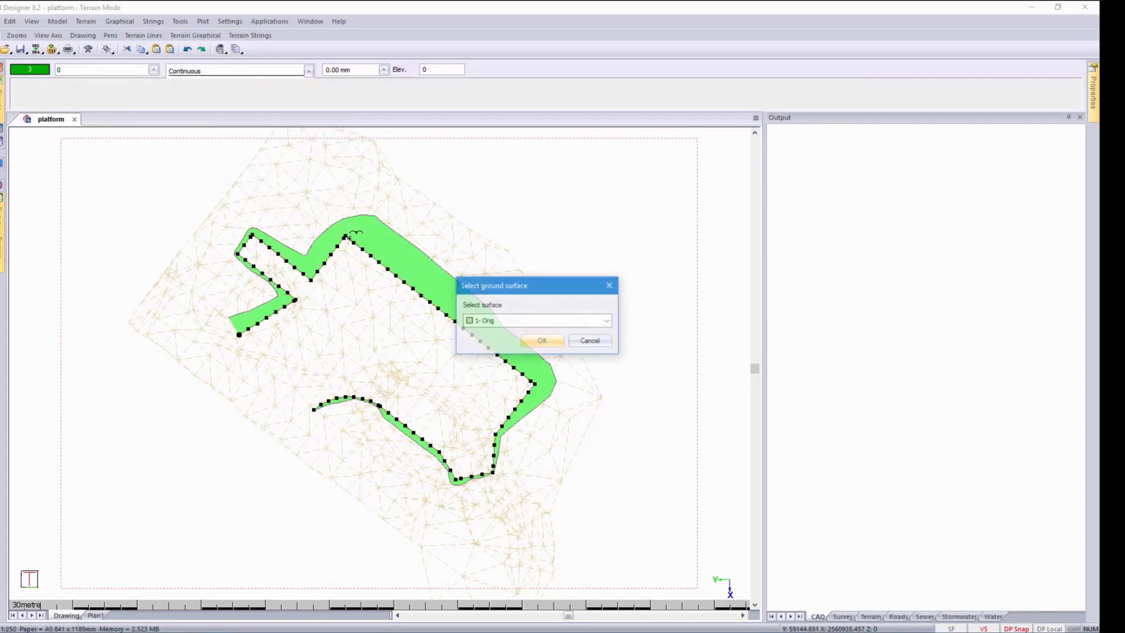
left_click(546, 345)
left_click(620, 379)
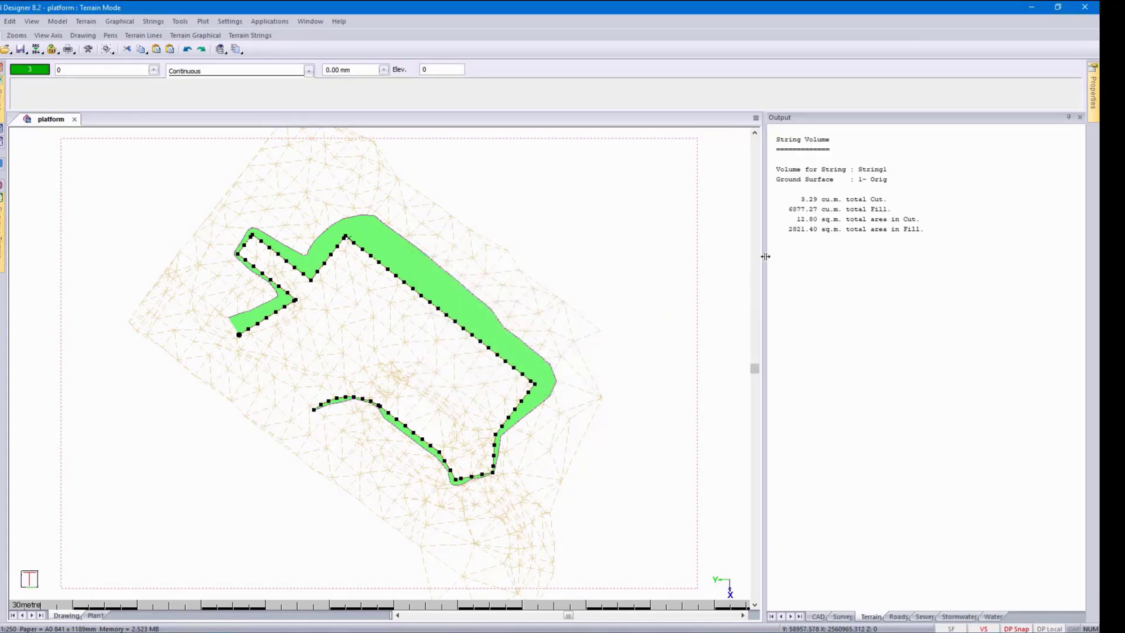
left_click_drag(770, 199, 771, 216)
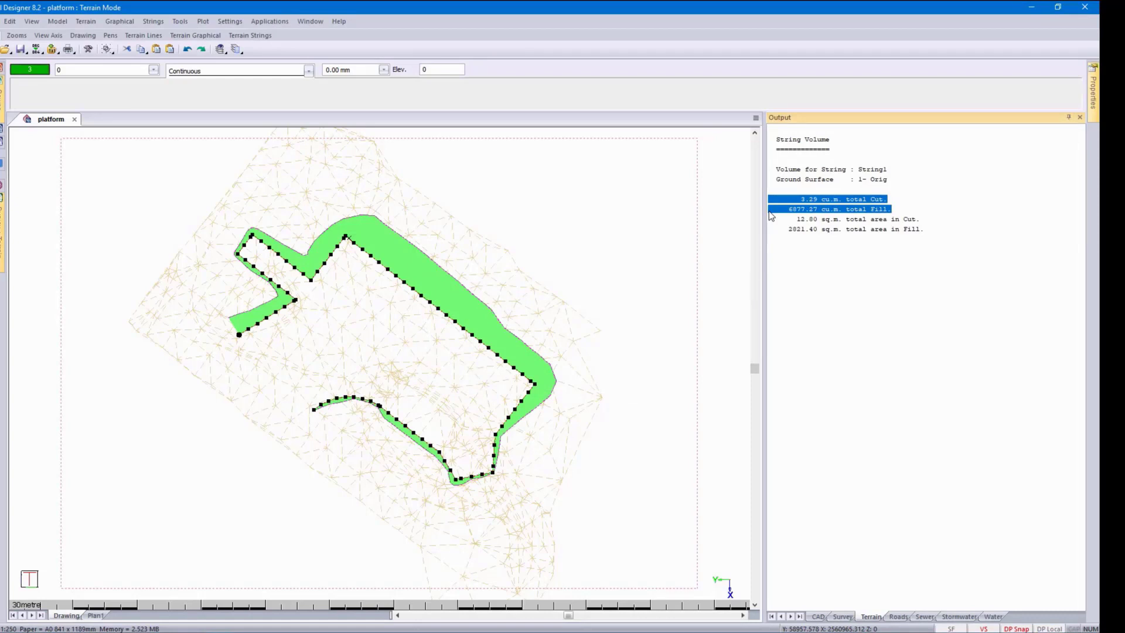
- Balance the string's cut and fill at a 2% difference, reporting 936.54 cut and 945.58 fill
left_click(148, 24)
mouse_move(179, 92)
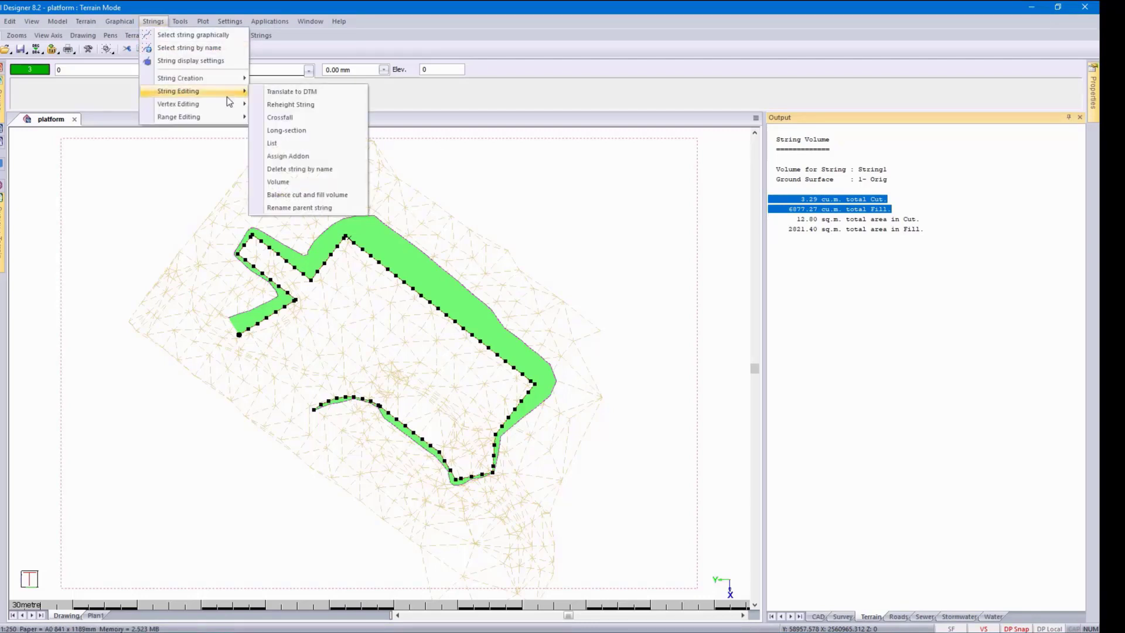
left_click(358, 195)
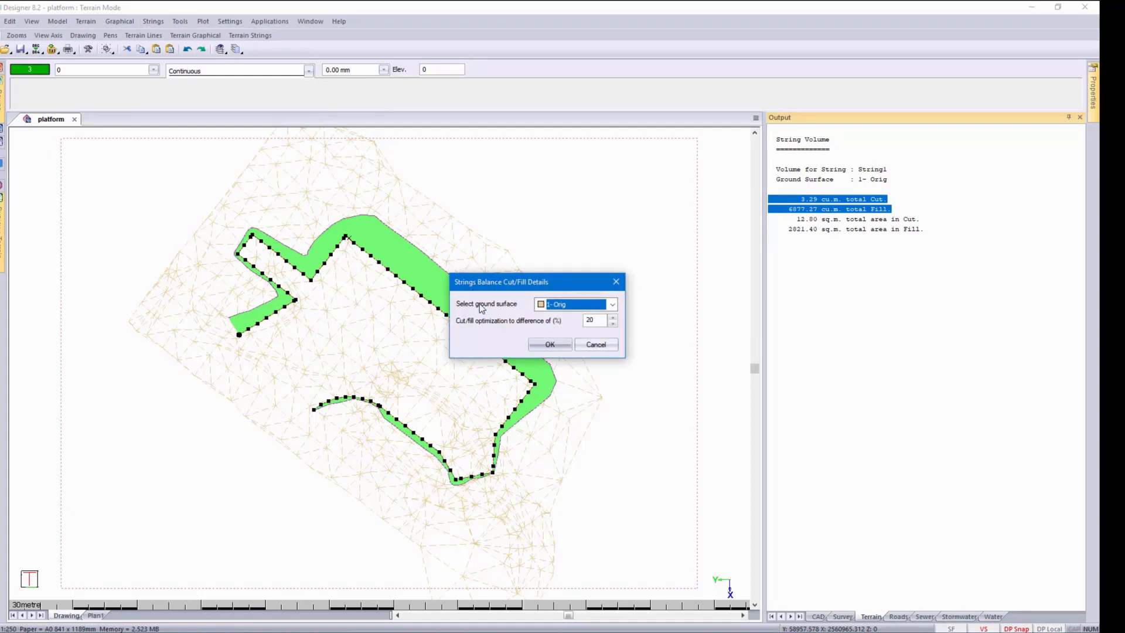
key("Tab")
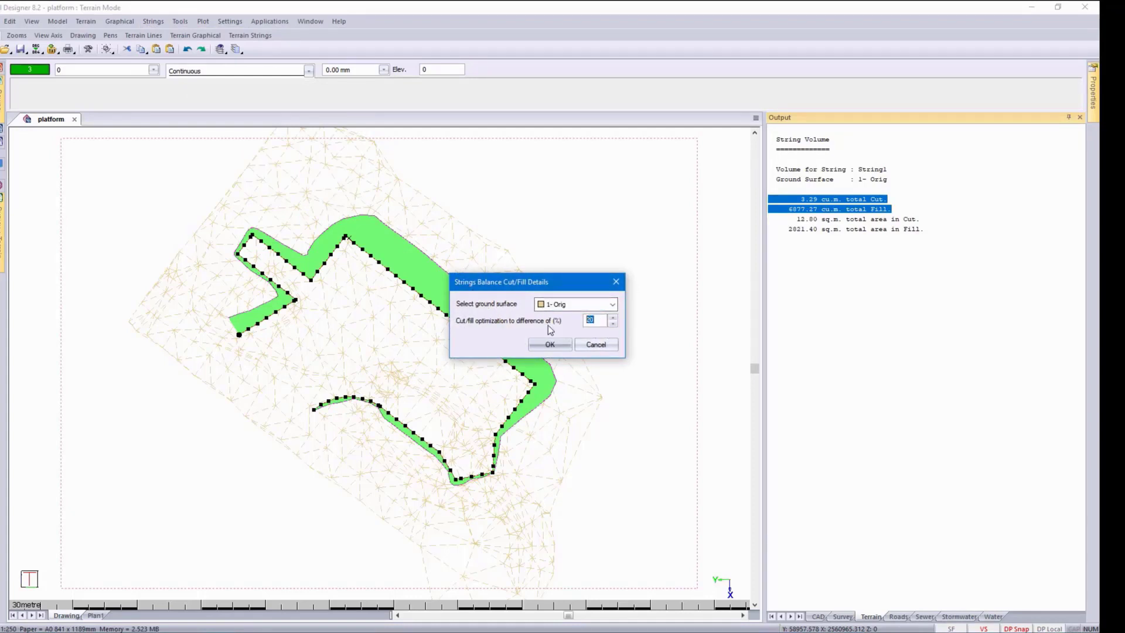
type("2")
left_click(548, 345)
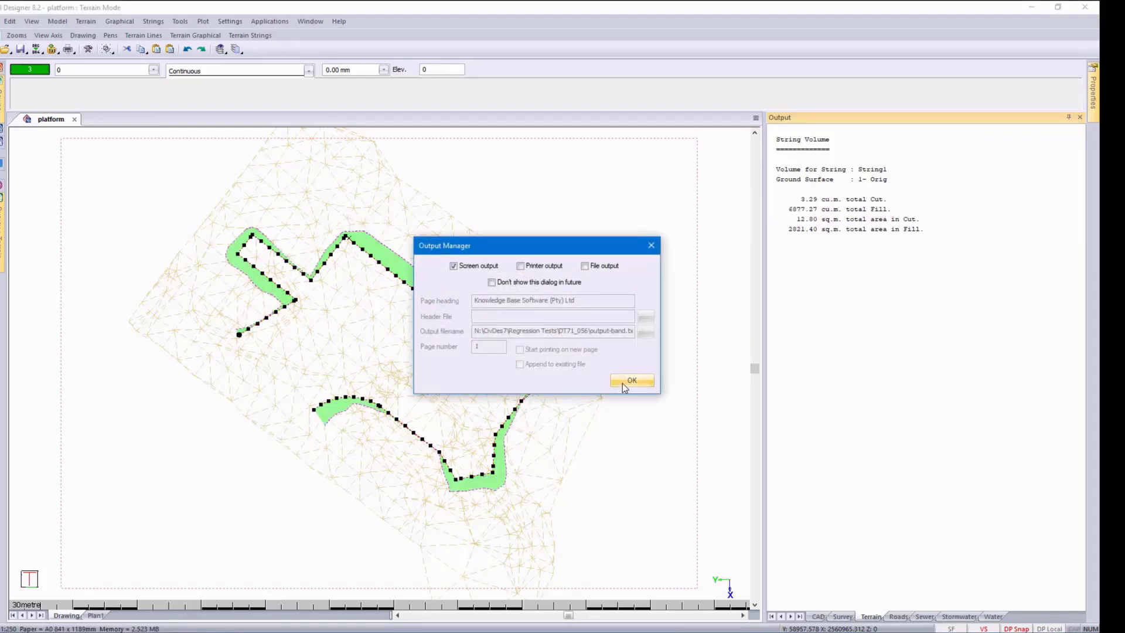
left_click(624, 381)
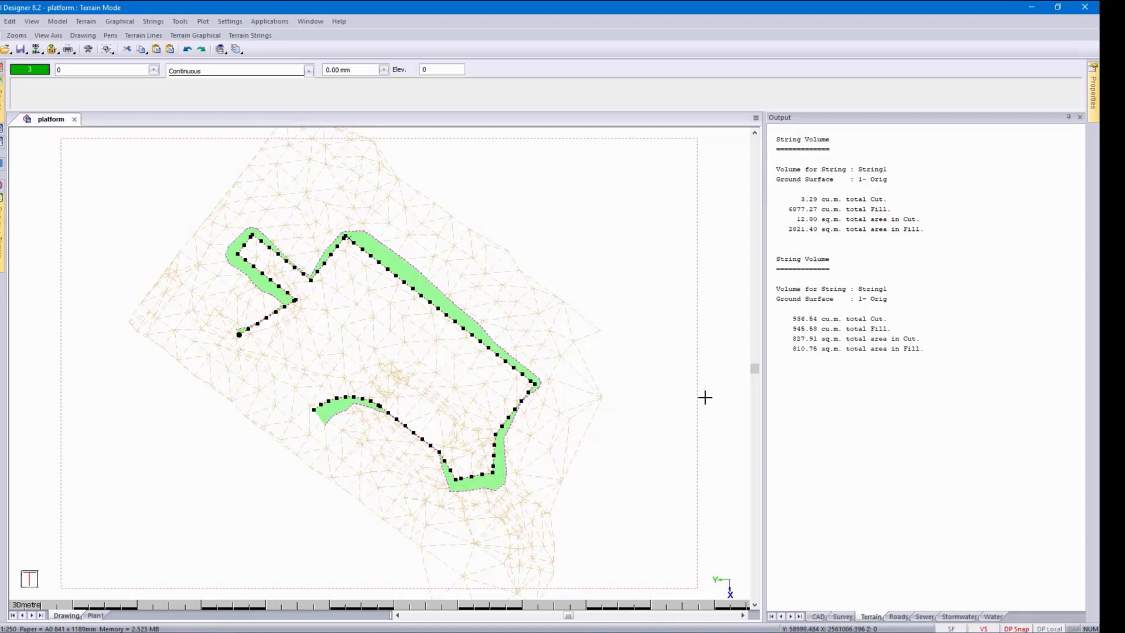
left_click_drag(769, 318, 770, 331)
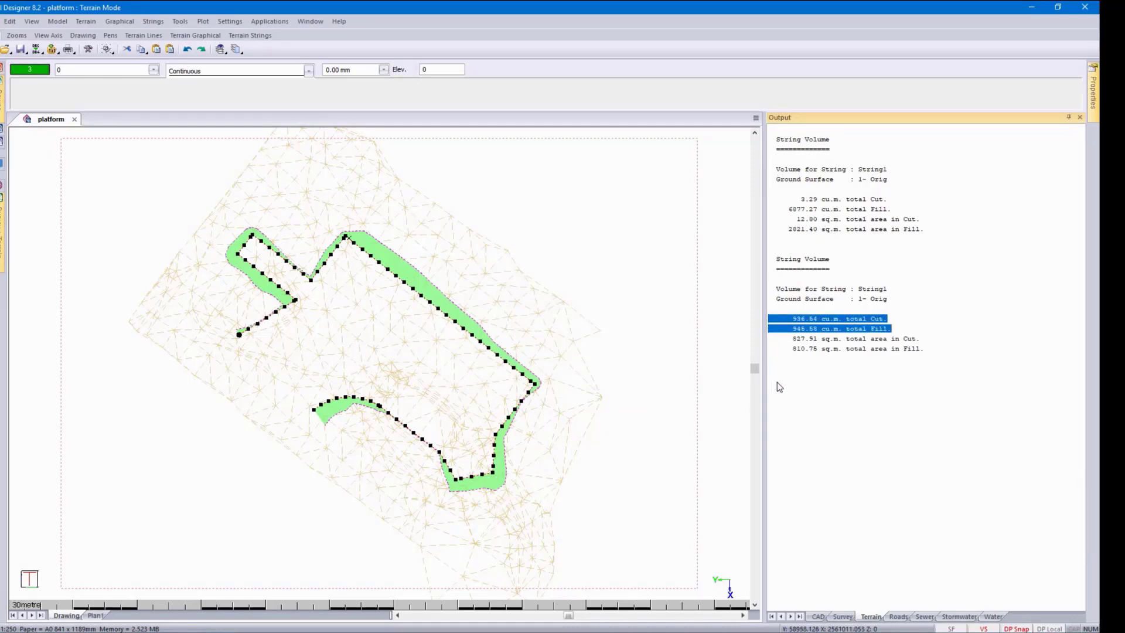
left_click(609, 347)
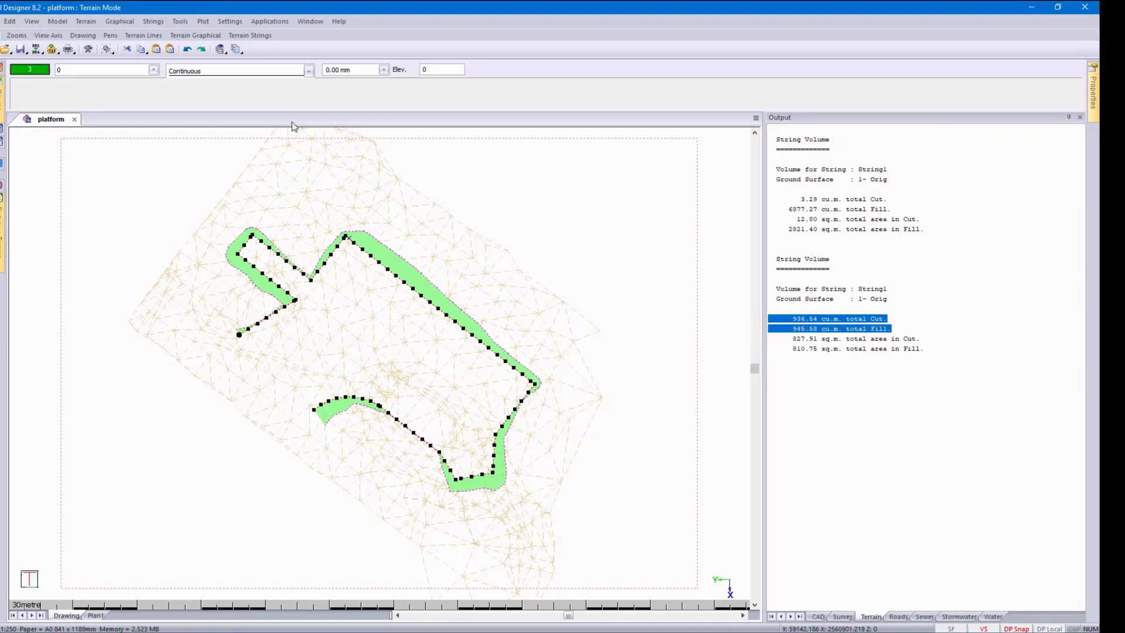
- Undo and redo the balancing, then set the platform string's Closed property to Yes
left_click(187, 50)
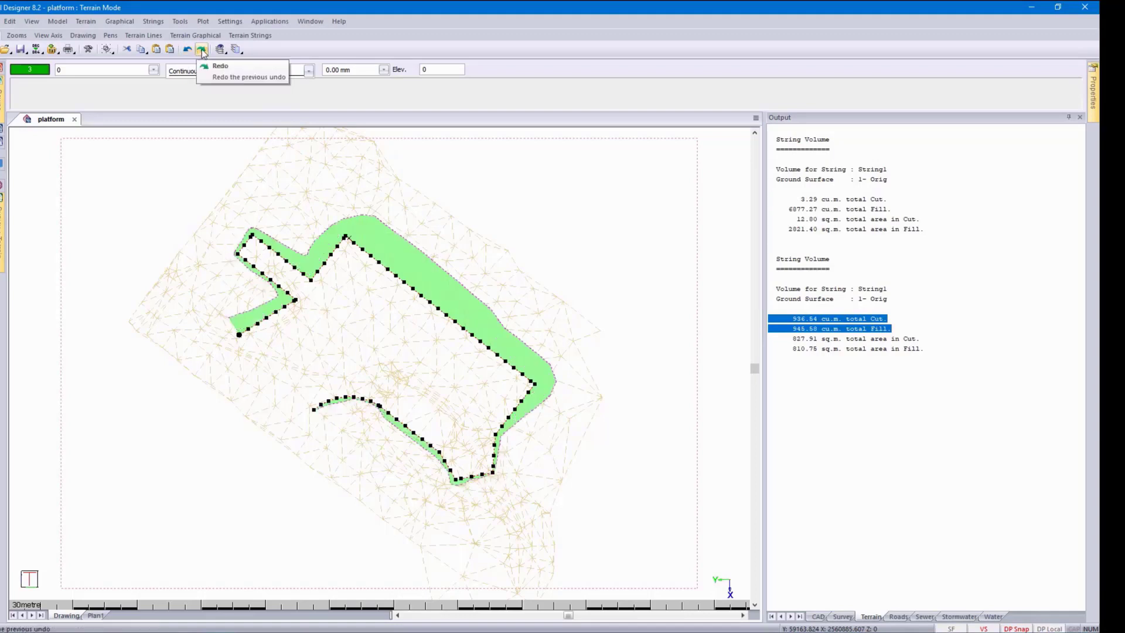
left_click(203, 51)
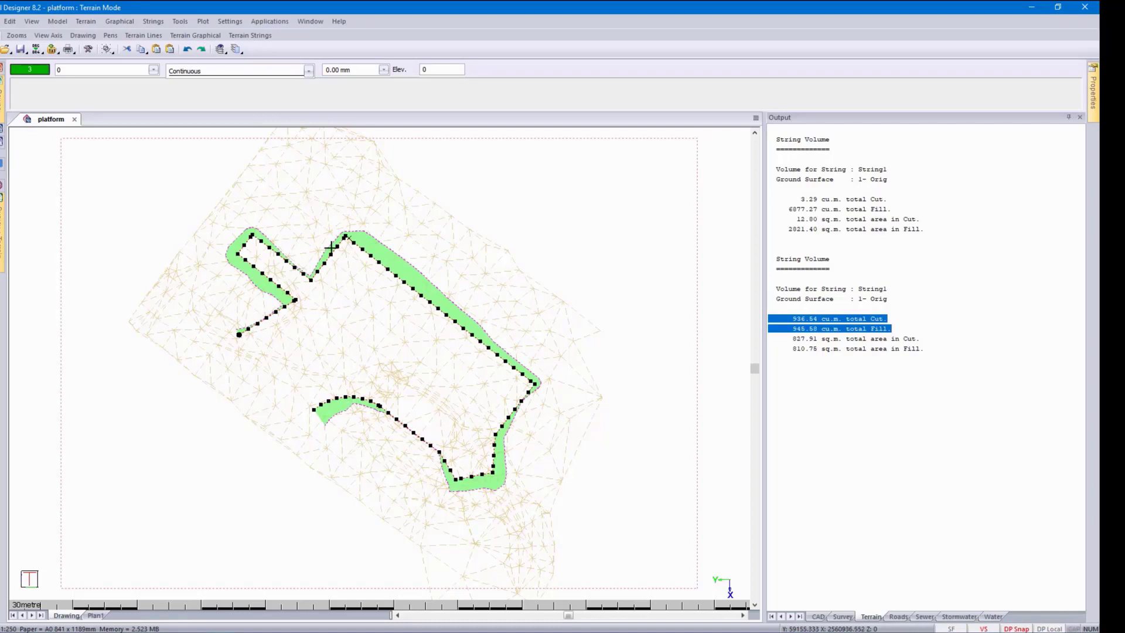
right_click(359, 267)
left_click(388, 287)
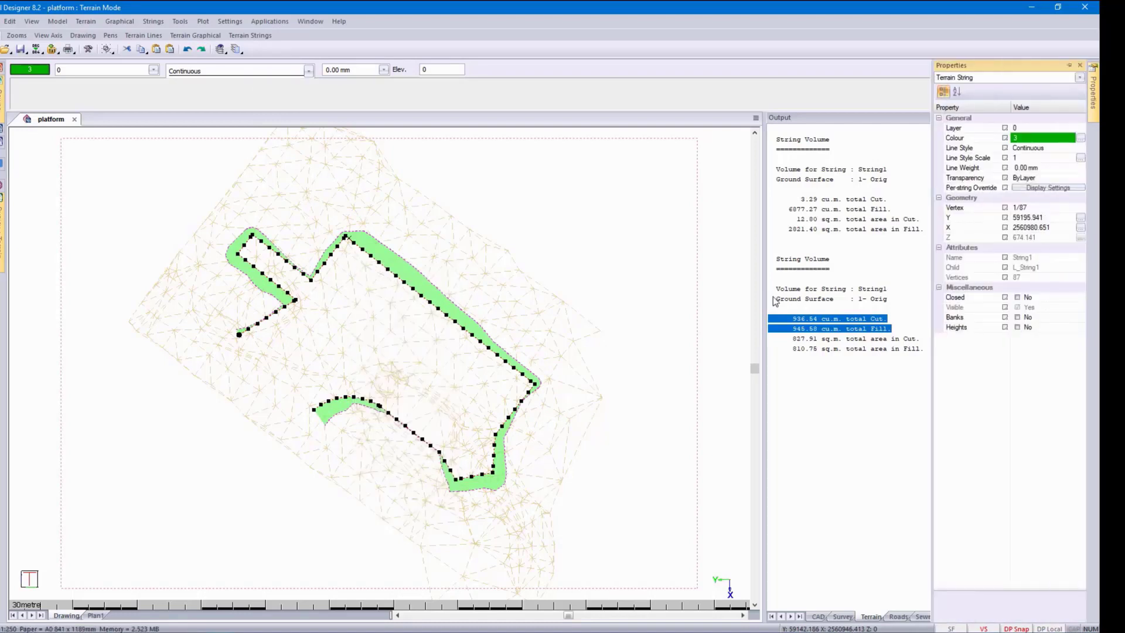
left_click(1017, 297)
left_click(1017, 297)
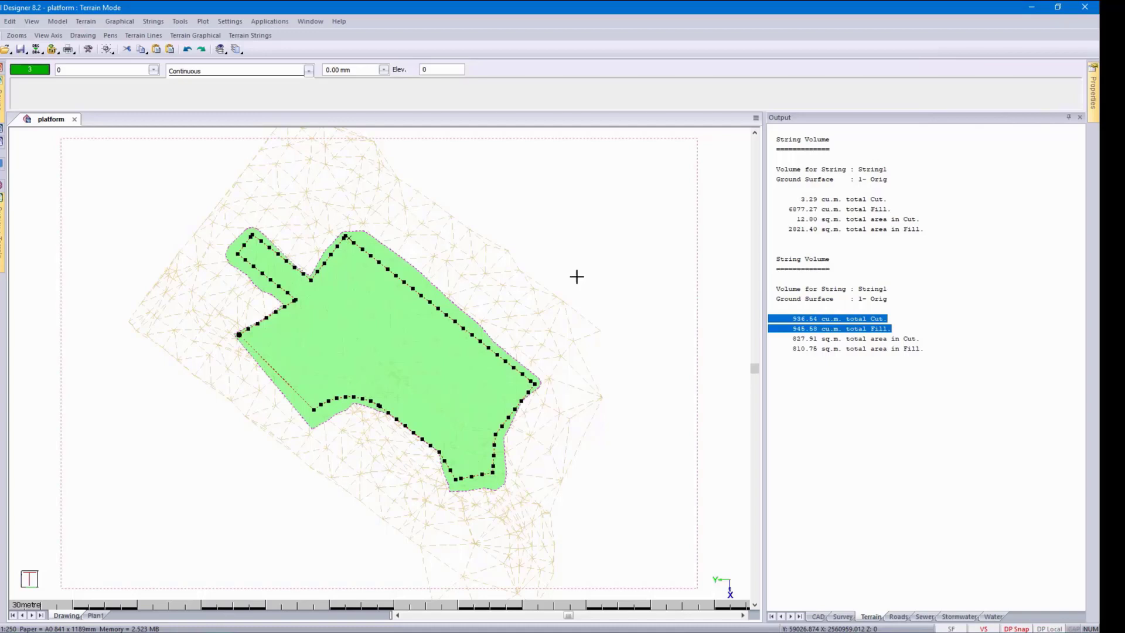
- Rebalance the closed platform at 2%, giving 5844.43 cut and 5744.68 fill cu.m
left_click(145, 22)
mouse_move(235, 92)
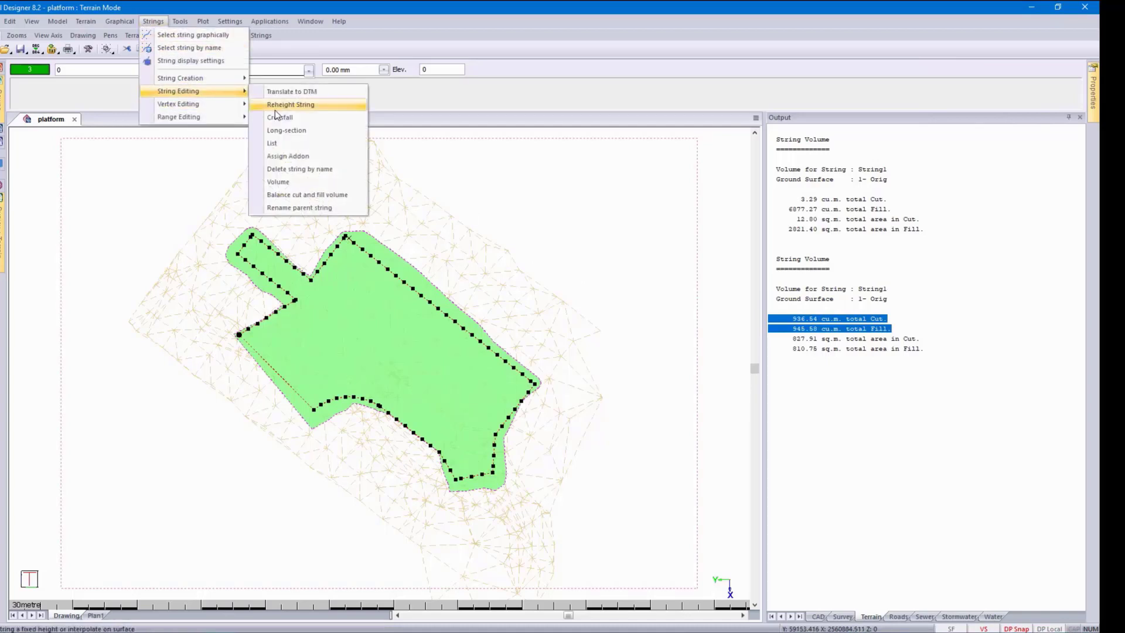
left_click(359, 201)
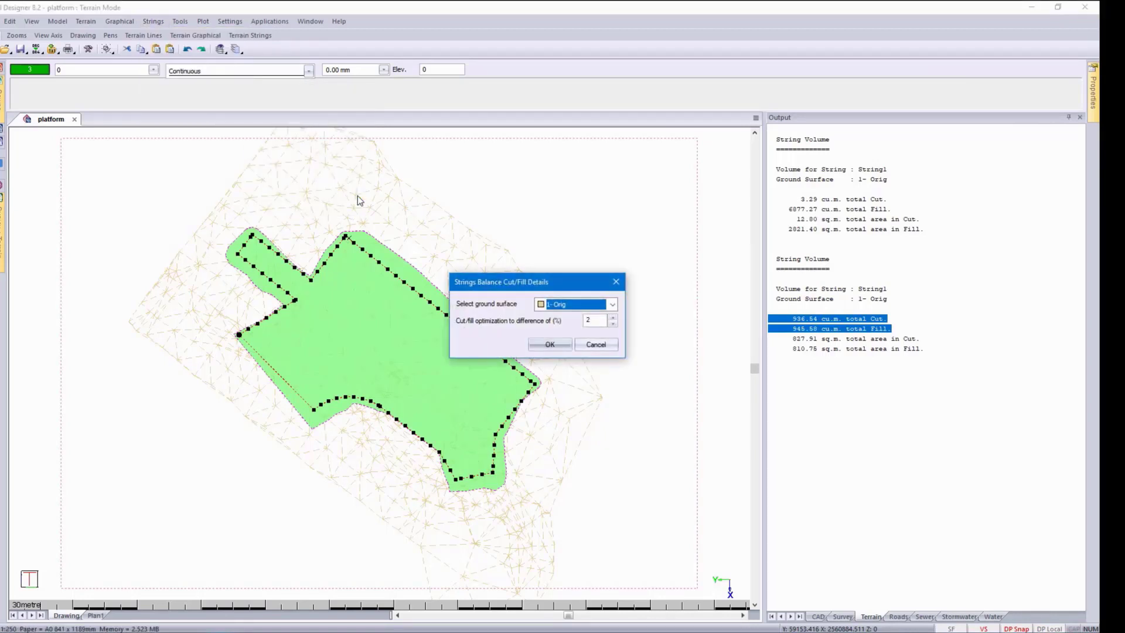
left_click(546, 346)
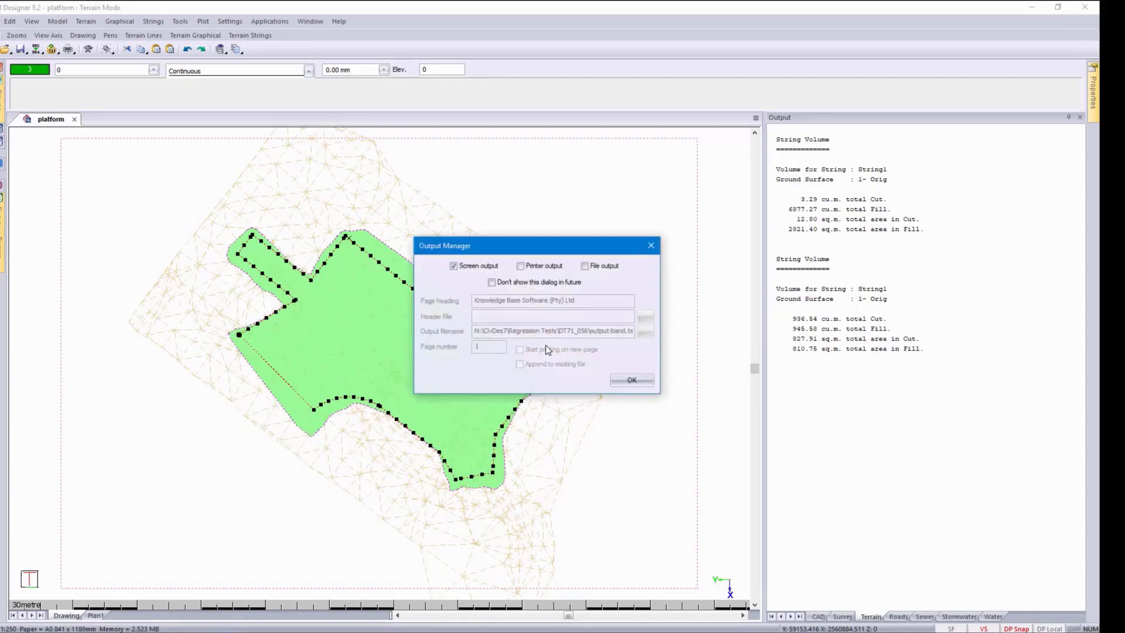
left_click(639, 382)
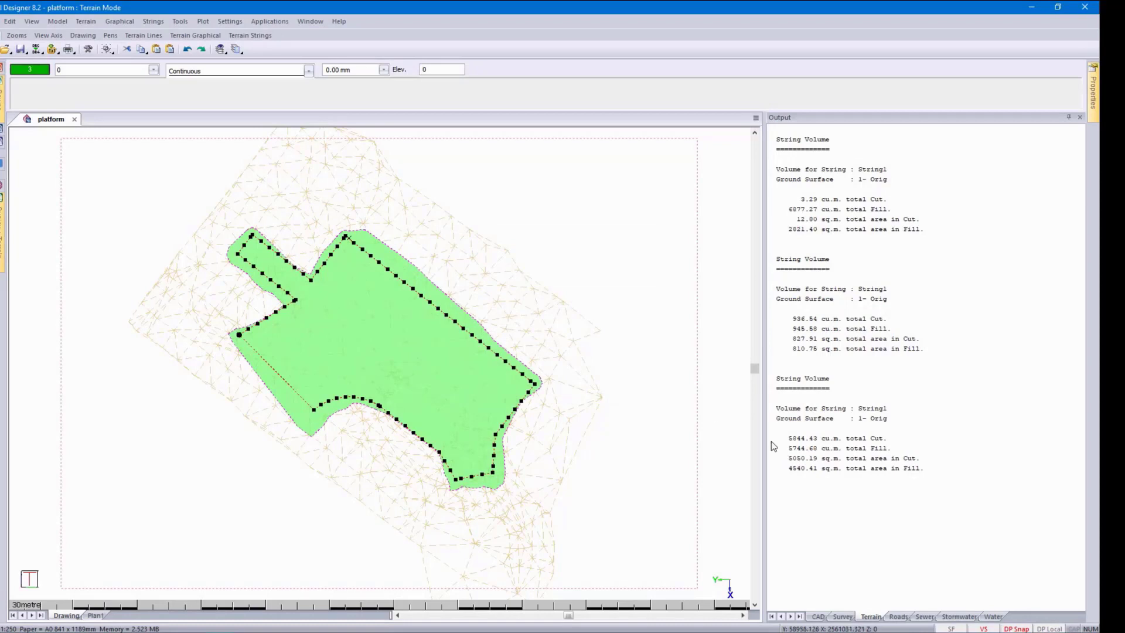
left_click_drag(771, 440, 771, 452)
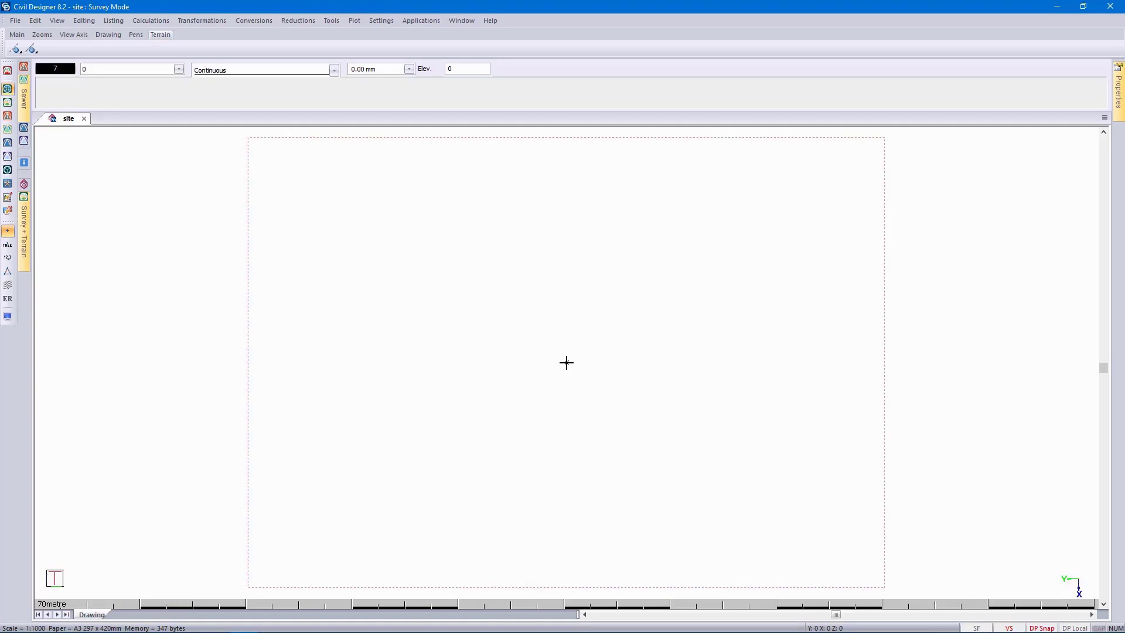
- Import the DEM_Cape Flats TIFF as a destination surface
left_click(16, 20)
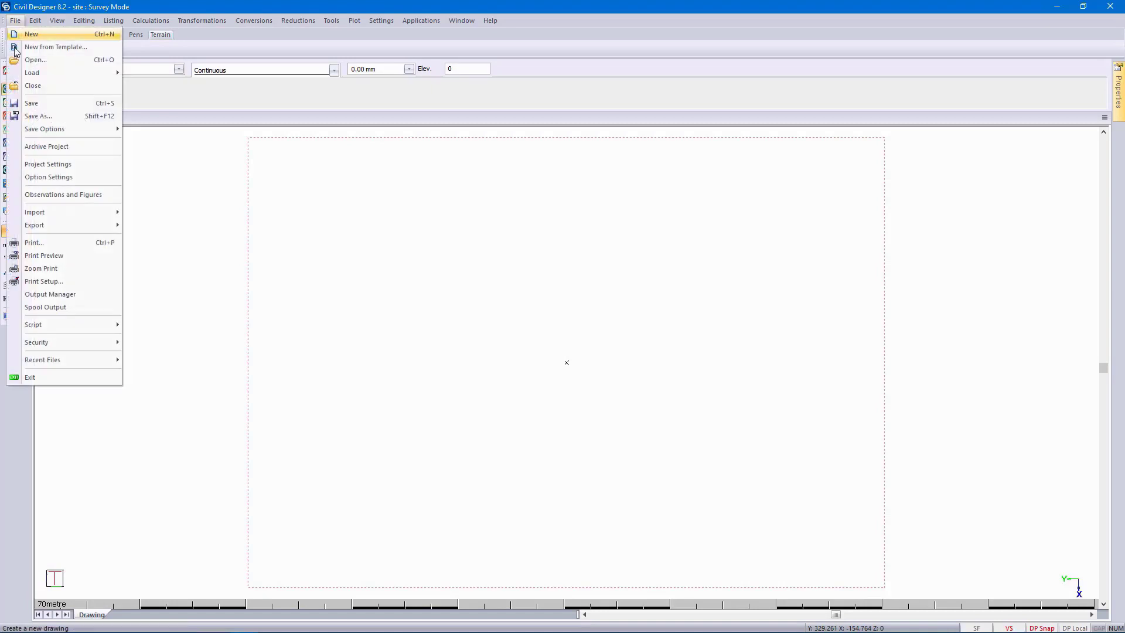
mouse_move(35, 212)
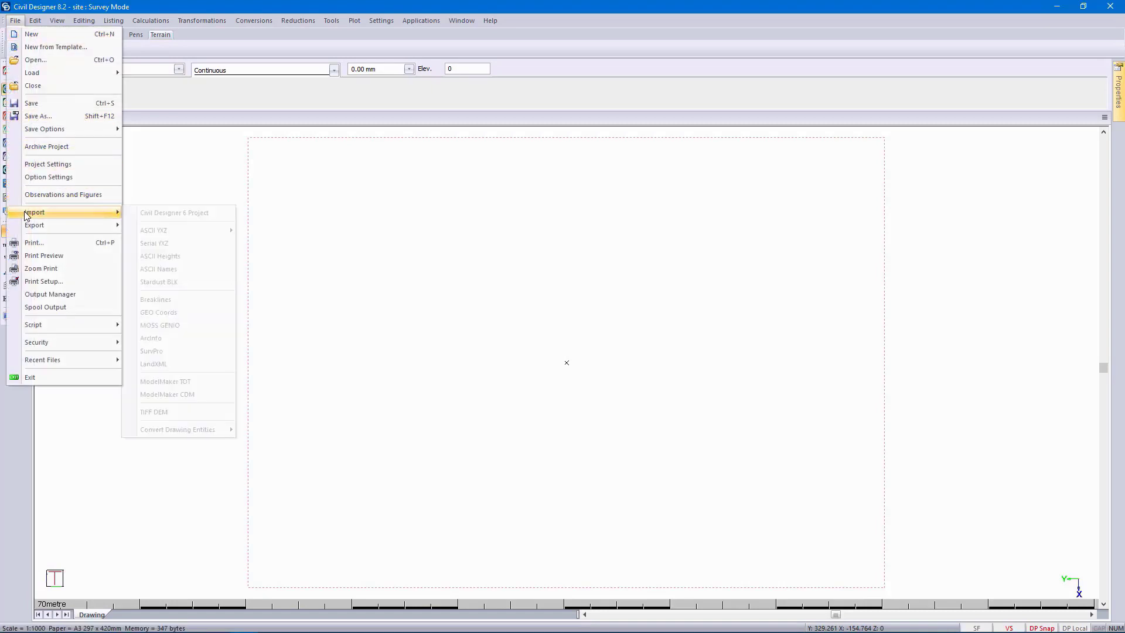
left_click(209, 412)
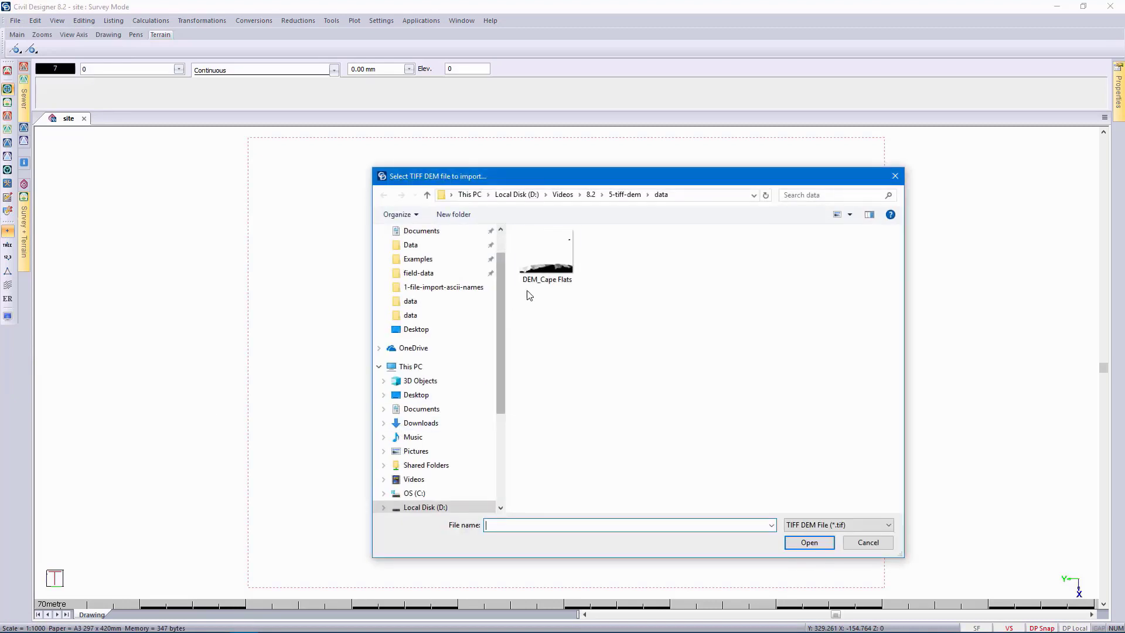
left_click(547, 258)
left_click(810, 543)
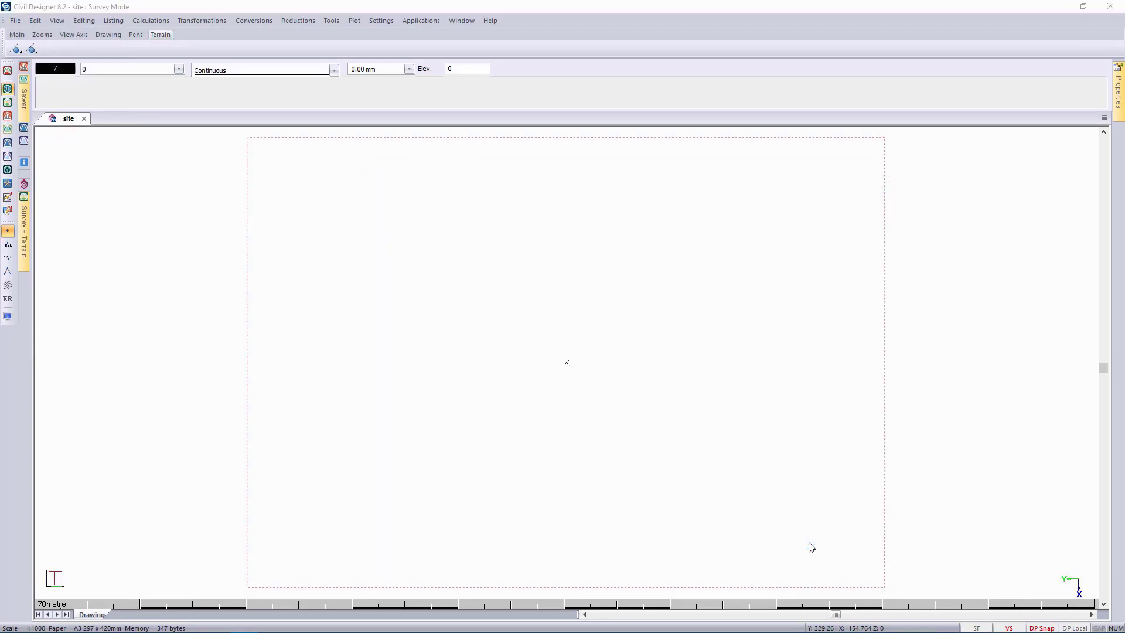
left_click(568, 341)
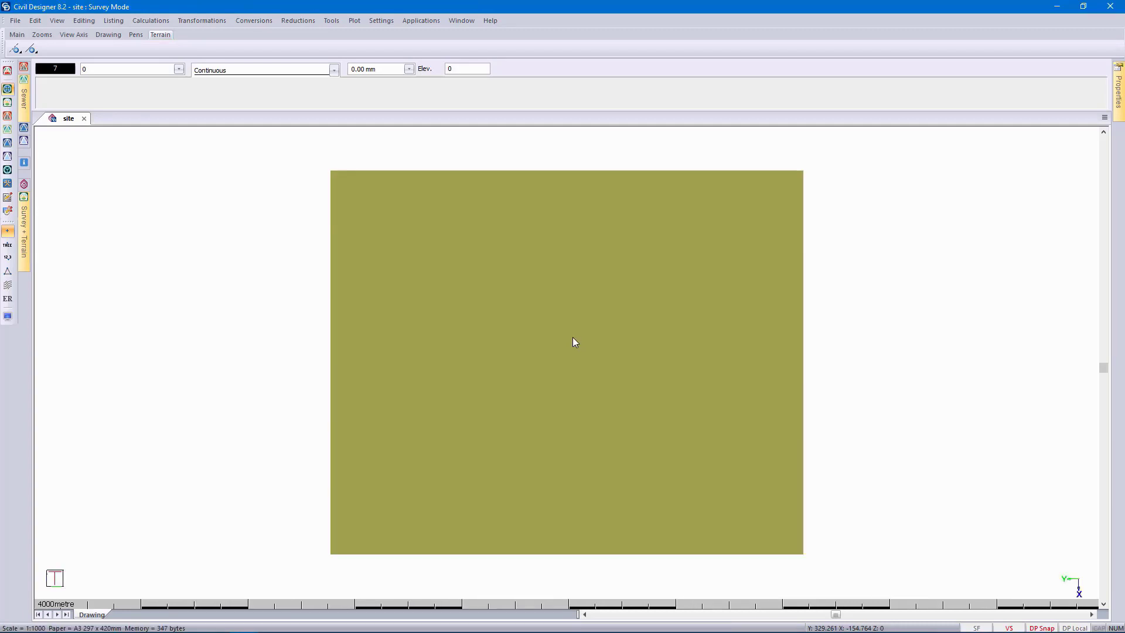
- Zoom in and turn on the spot heights display across the terrain
scroll(565, 363, "up", 5)
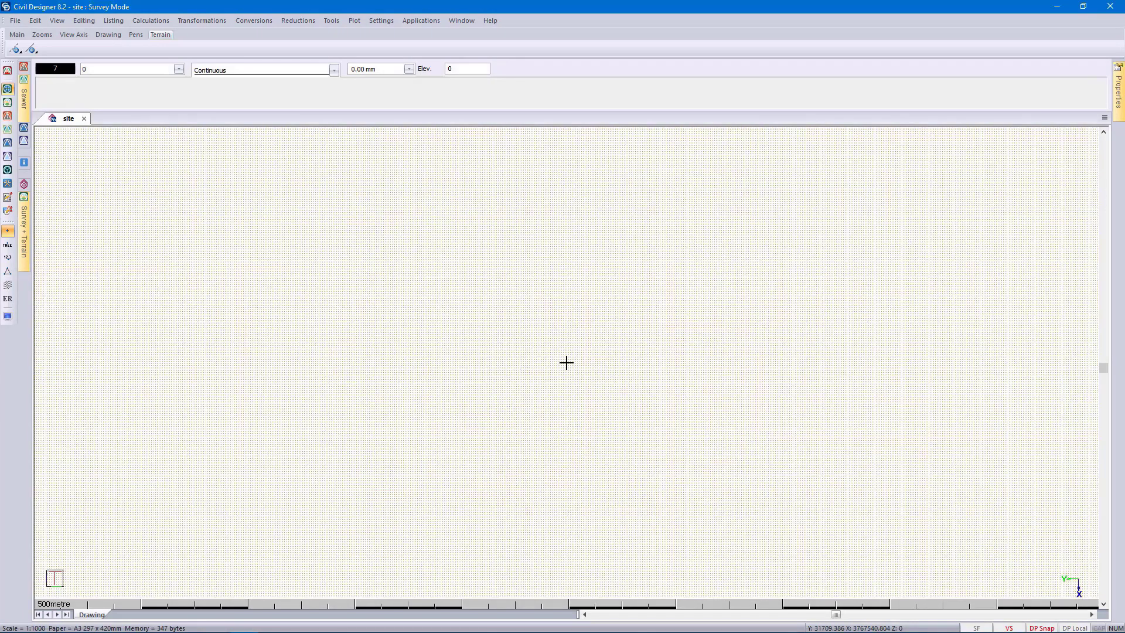
scroll(566, 362, "up", 2)
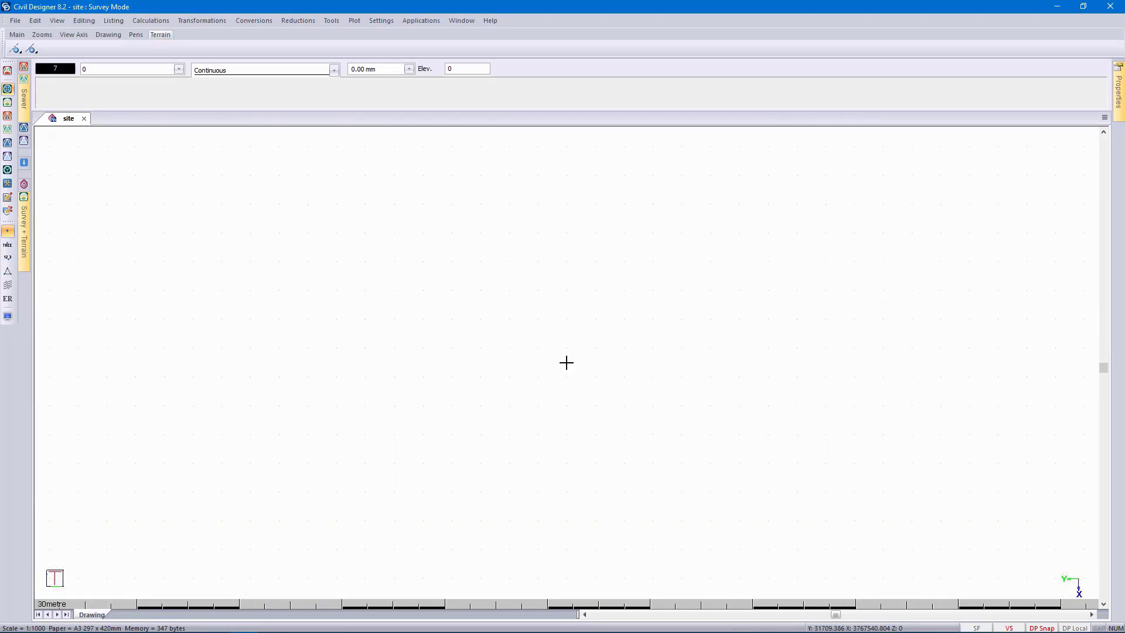
left_click(8, 258)
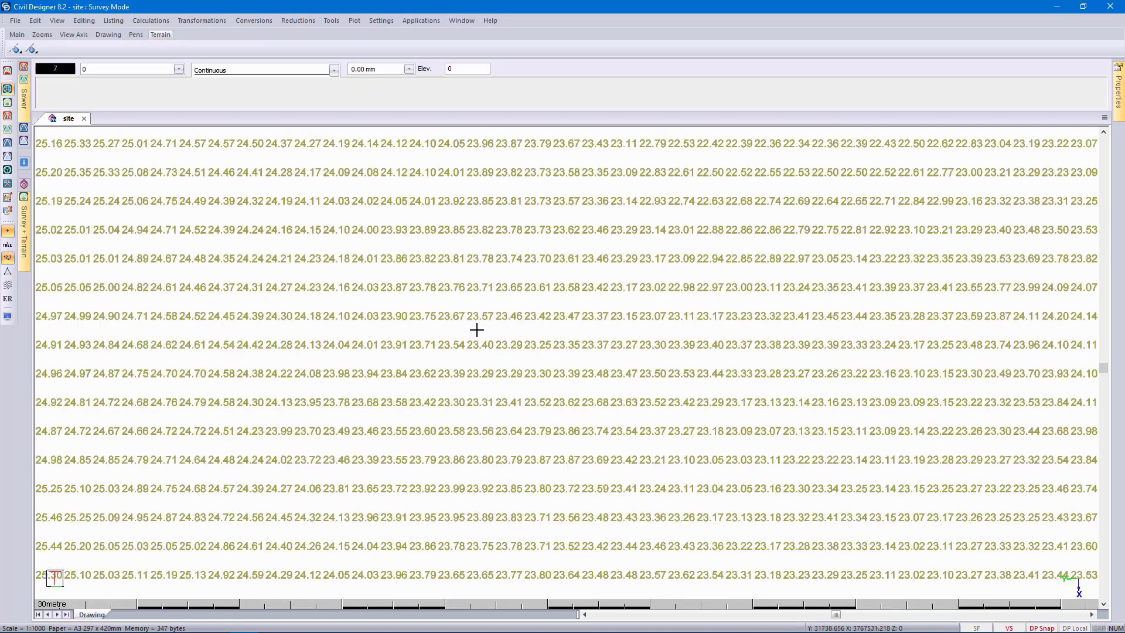
scroll(522, 326, "up", 1)
scroll(566, 363, "up", 1)
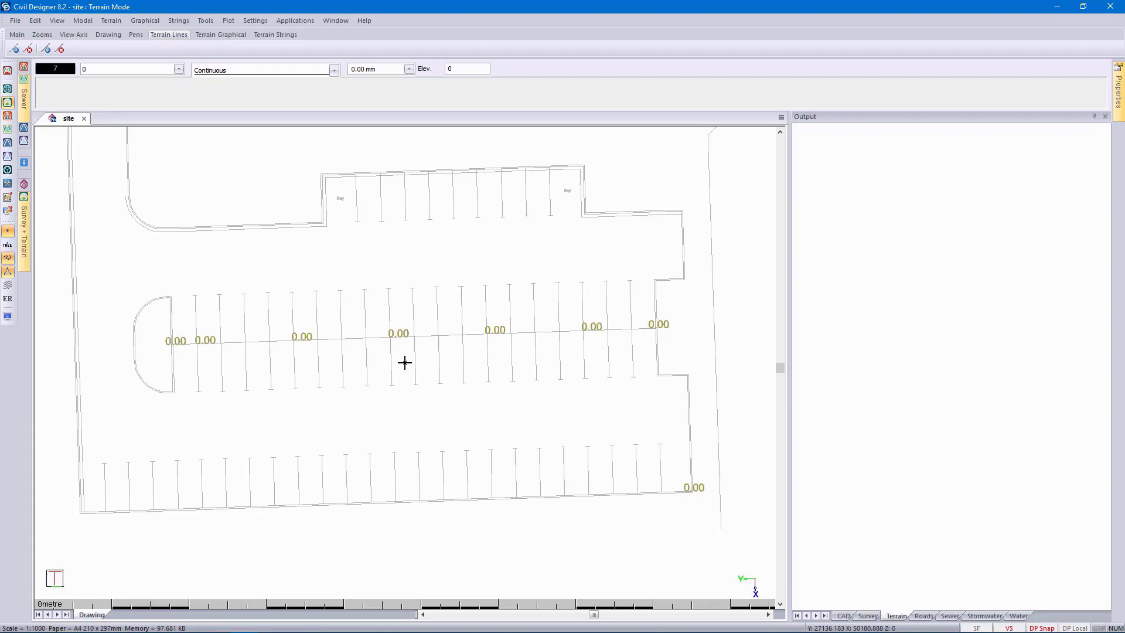
- Start grading a new point from the 0.00 corner point with a 1:50 grade
left_click(144, 20)
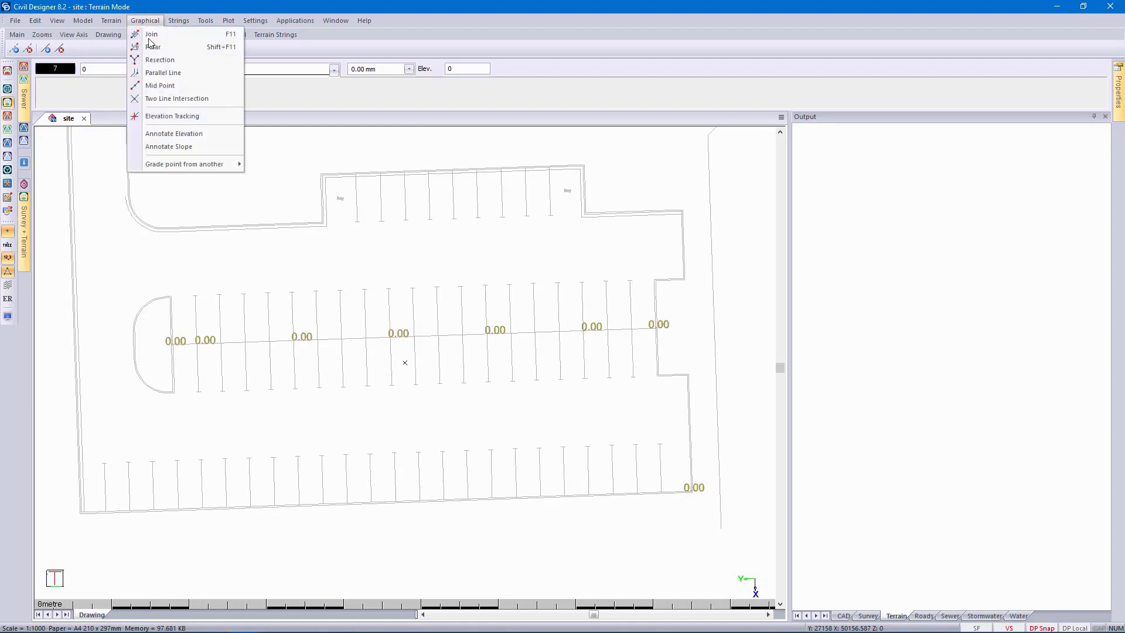
mouse_move(204, 171)
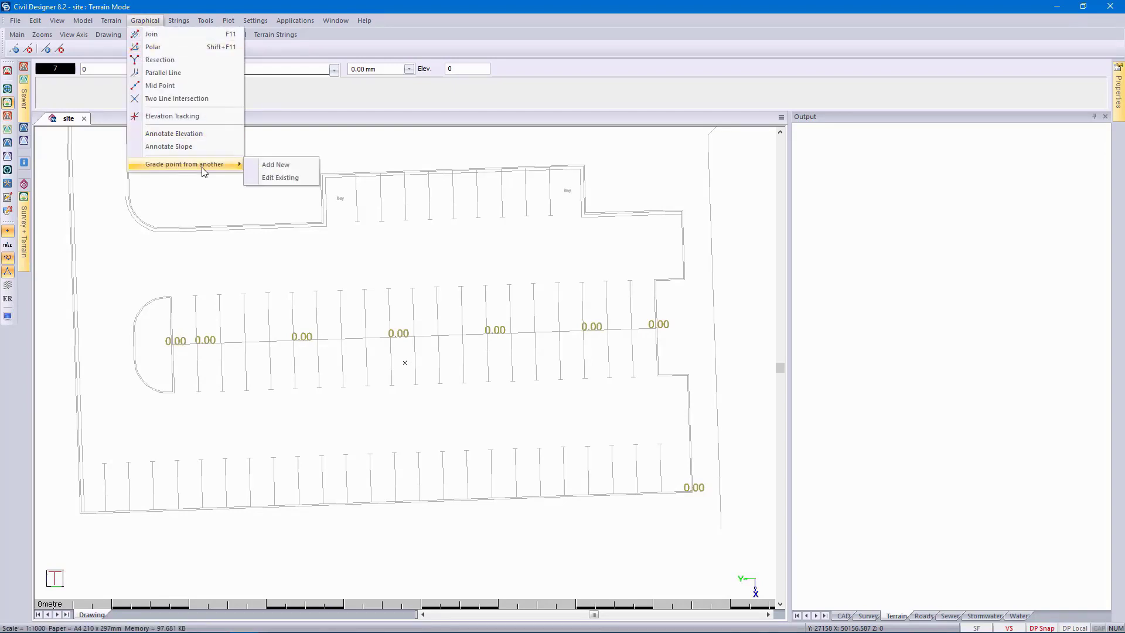
left_click(275, 164)
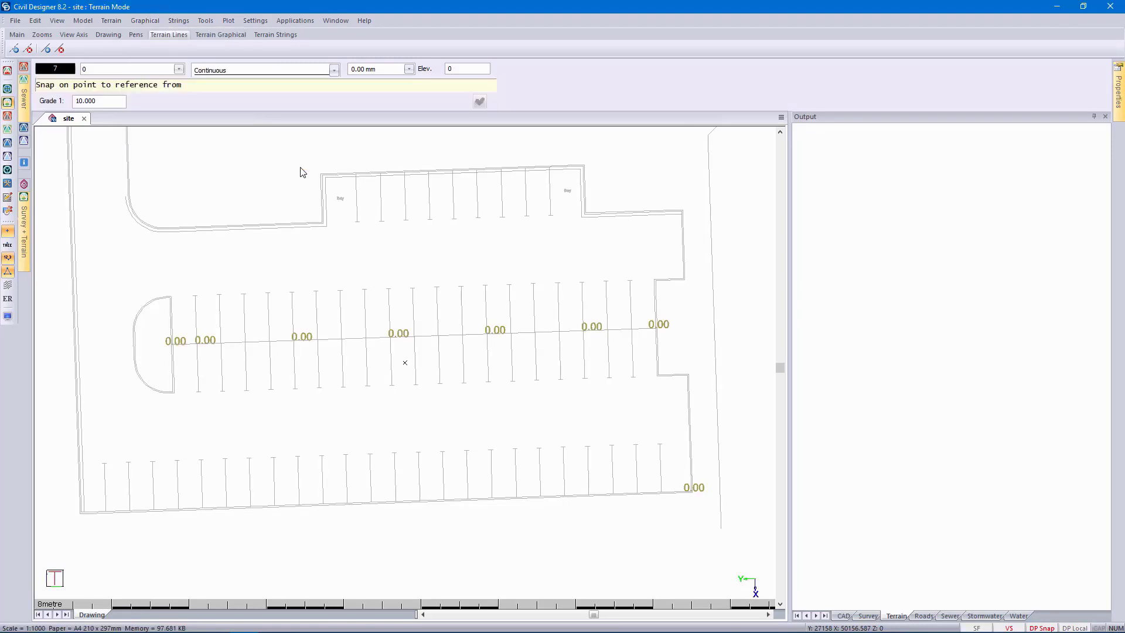
left_click(690, 482)
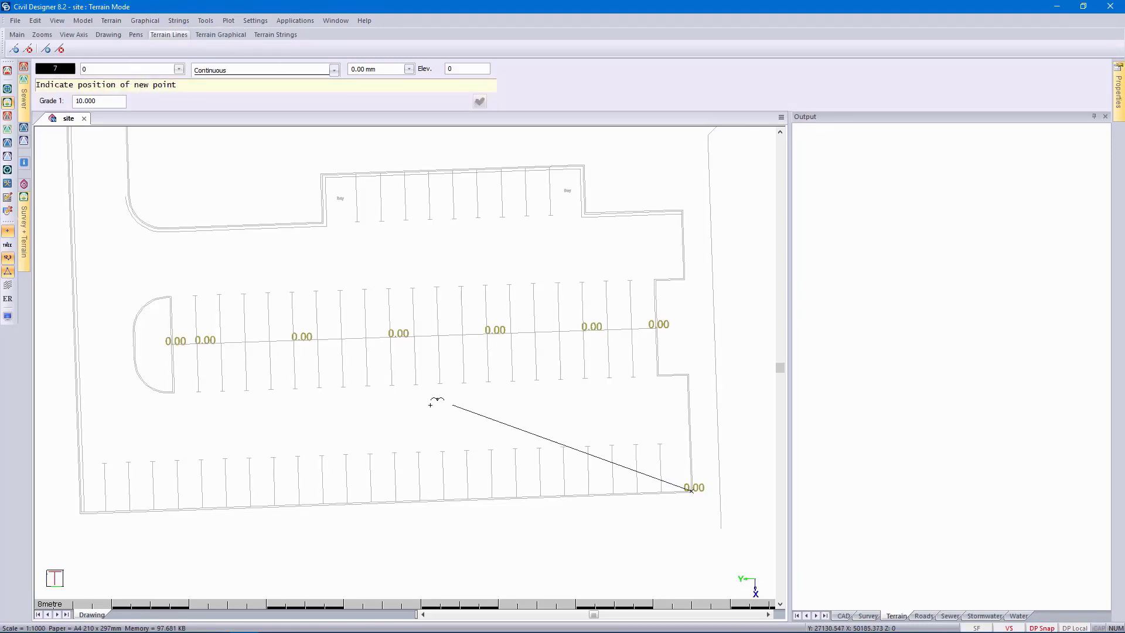
left_click_drag(103, 100, 51, 104)
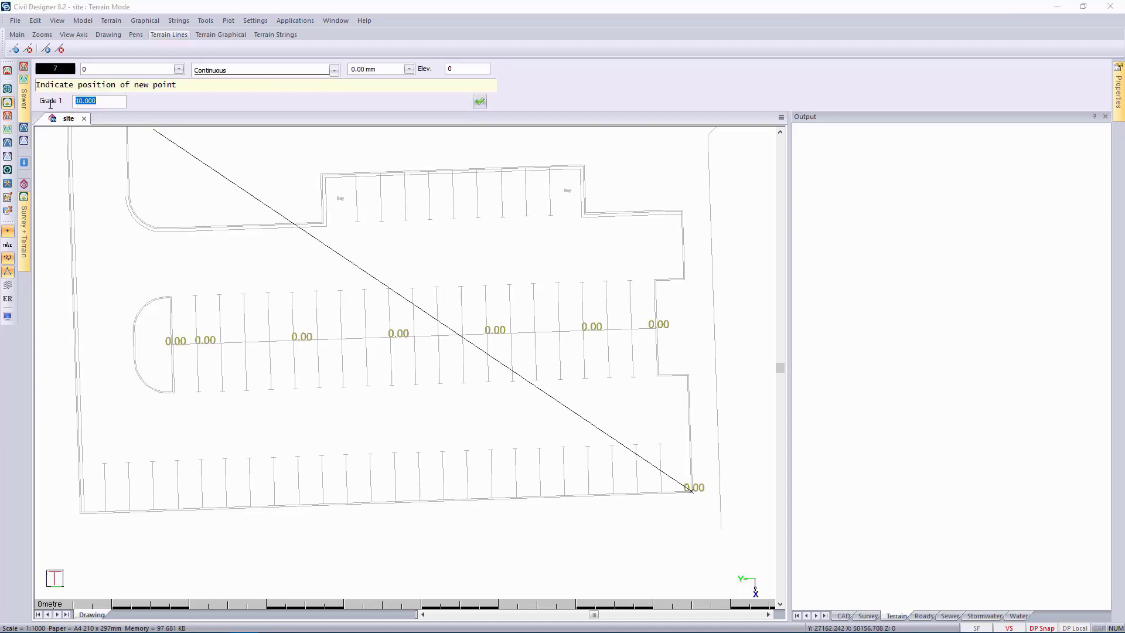
type("50")
key("Return")
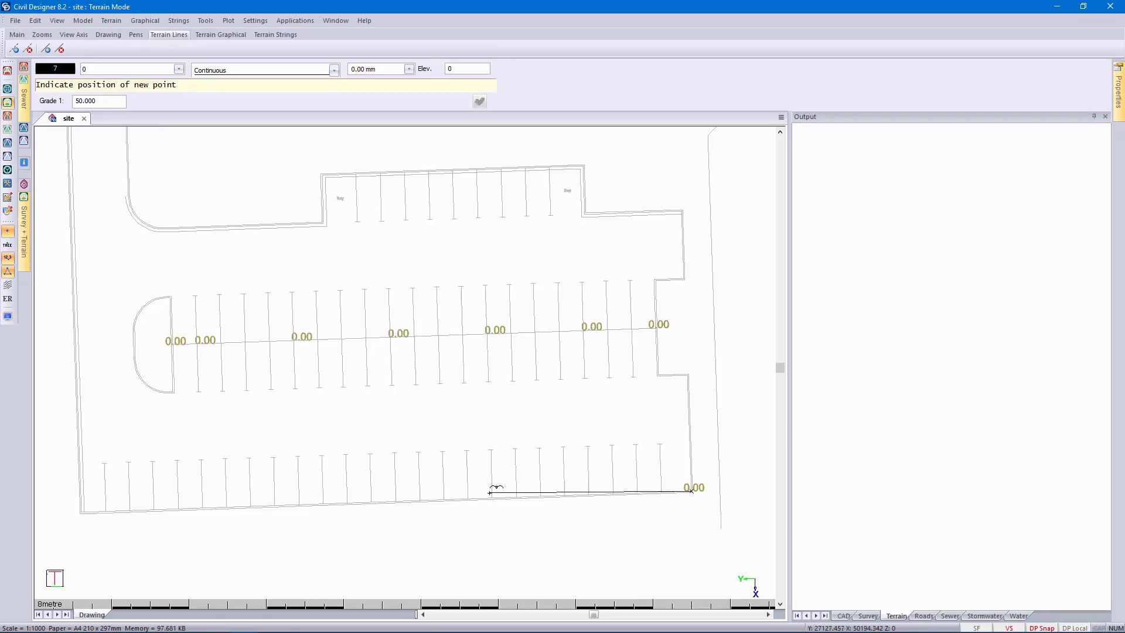
- Place graded points along the bottom edge at 0.41, 0.86 and 1.26
left_click(491, 498)
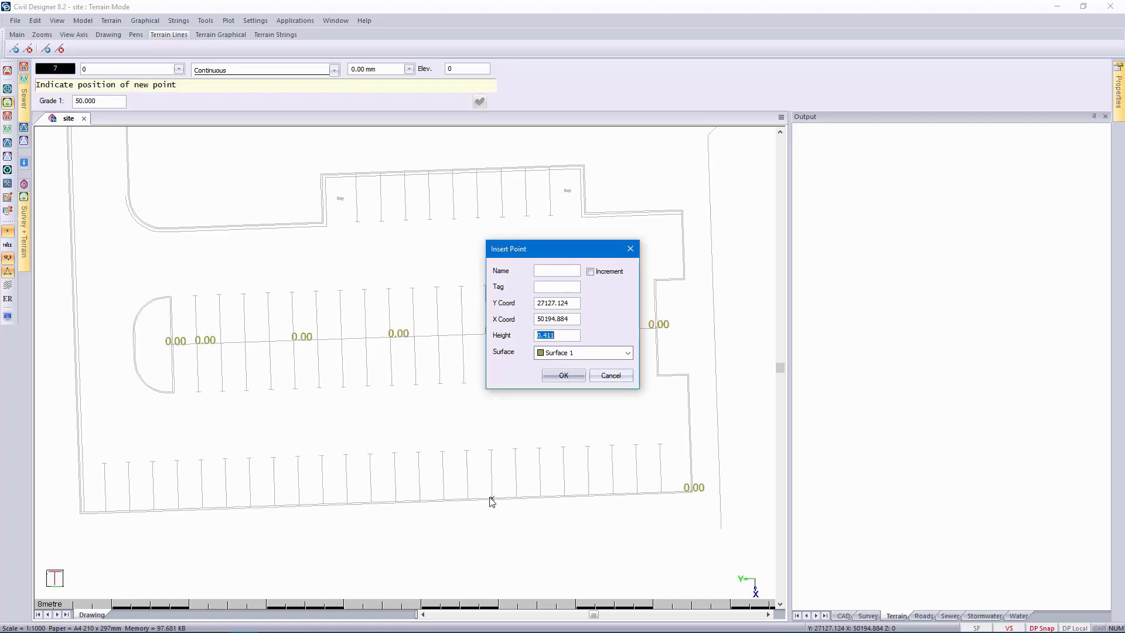
left_click(563, 378)
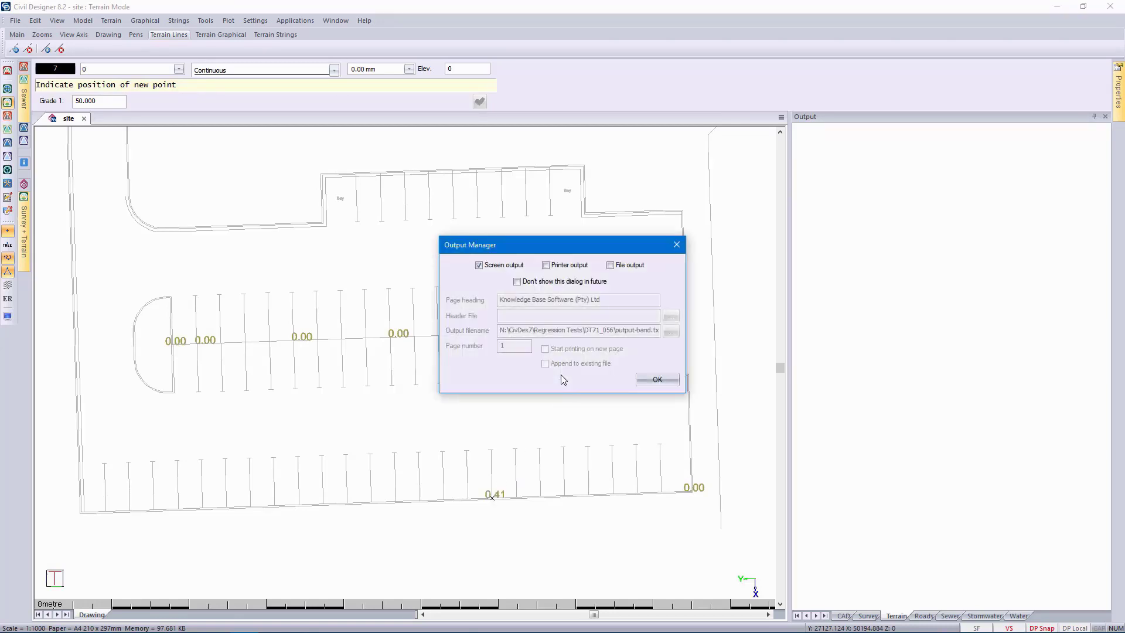
left_click(657, 382)
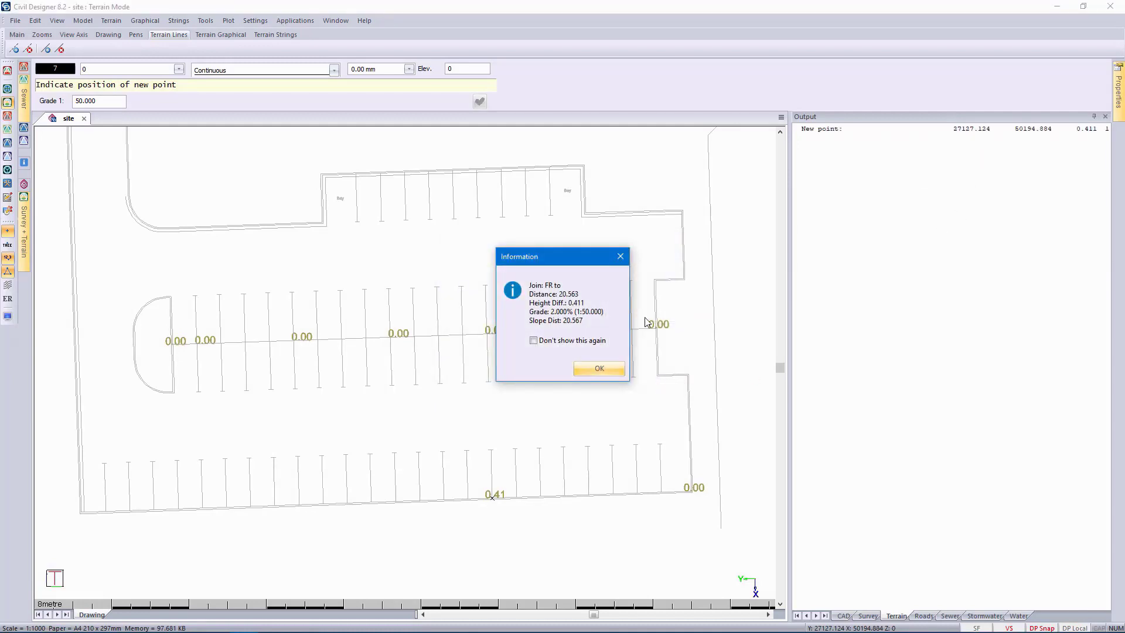
left_click(590, 343)
left_click(598, 368)
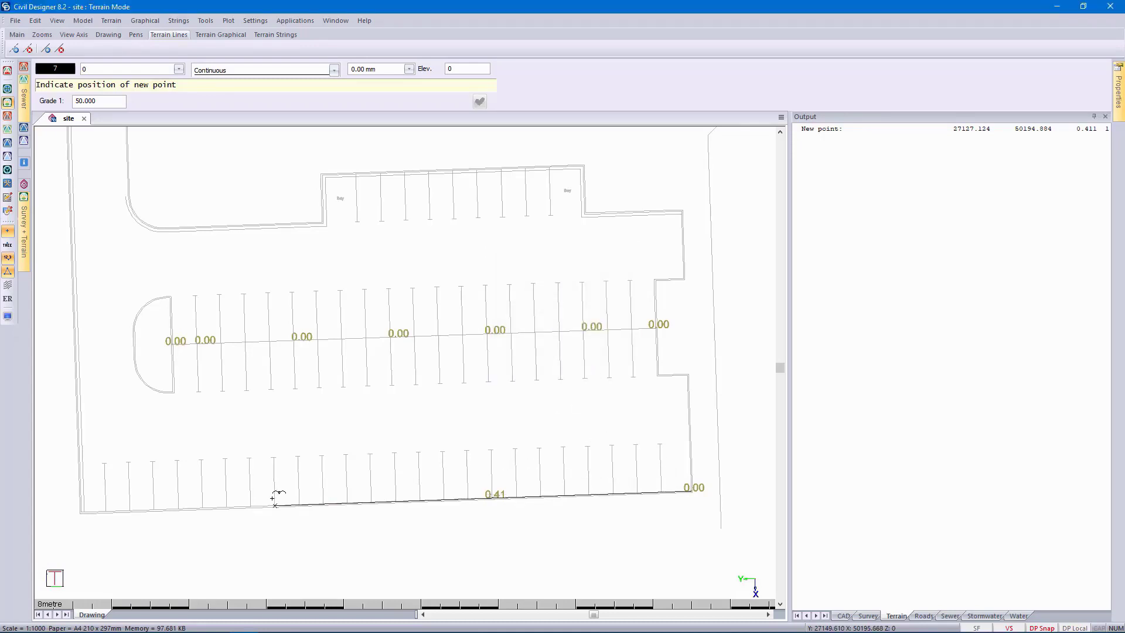
left_click(275, 505)
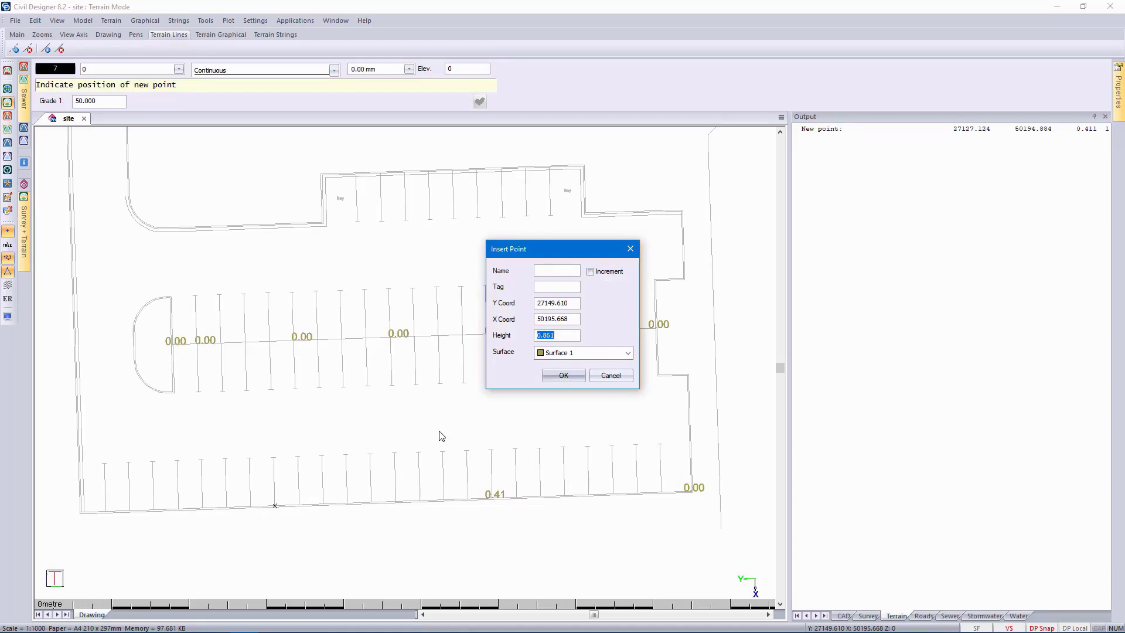
left_click(558, 377)
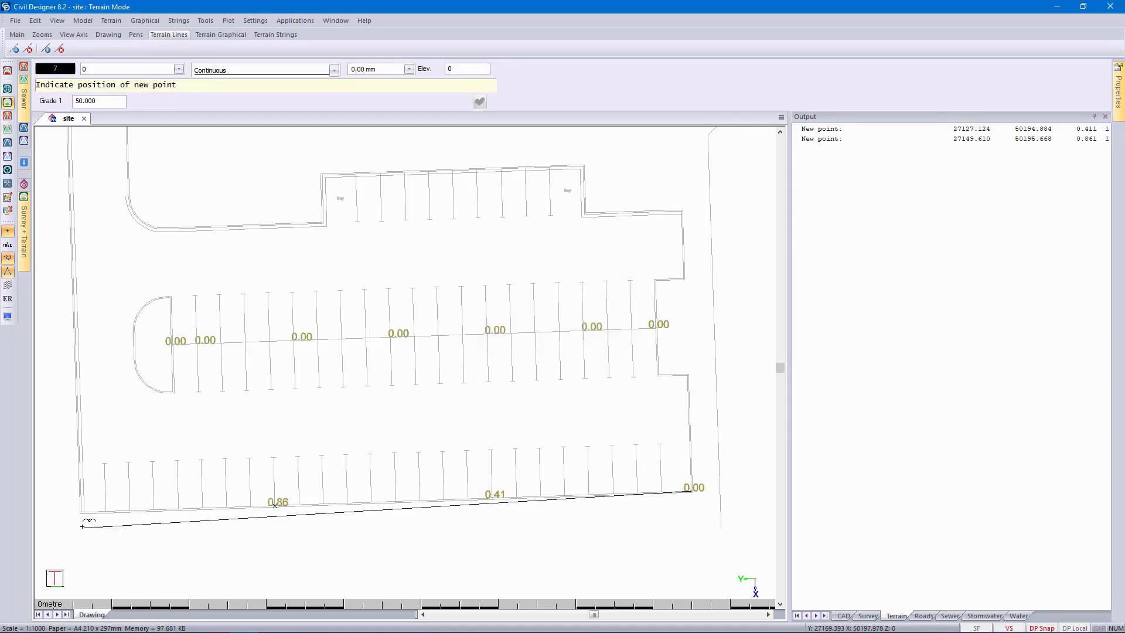
left_click(85, 509)
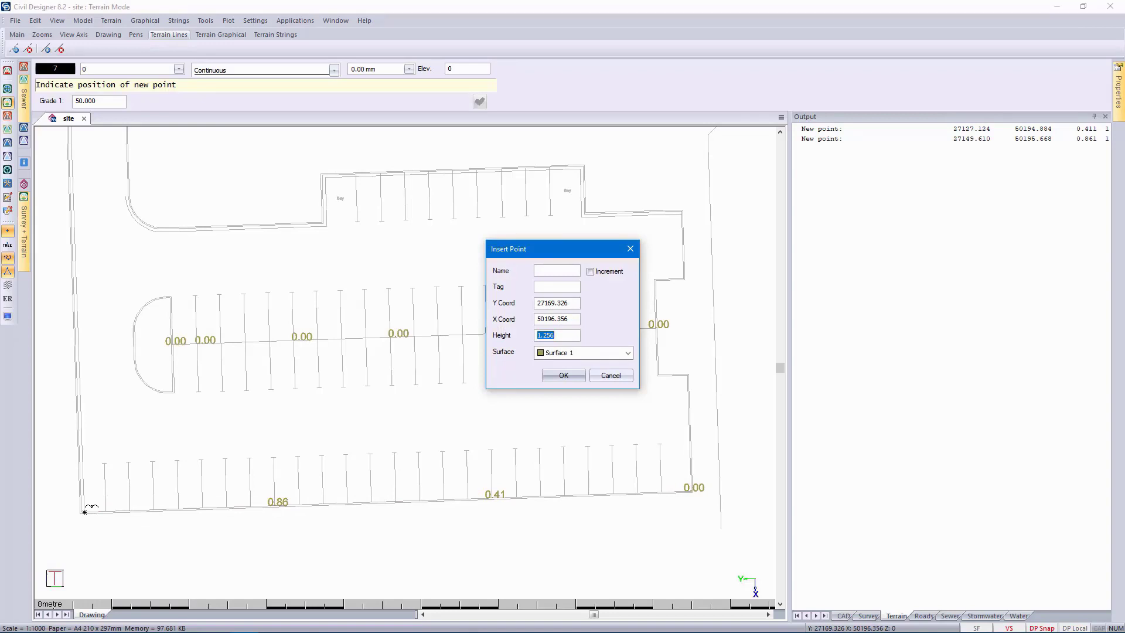
left_click(576, 377)
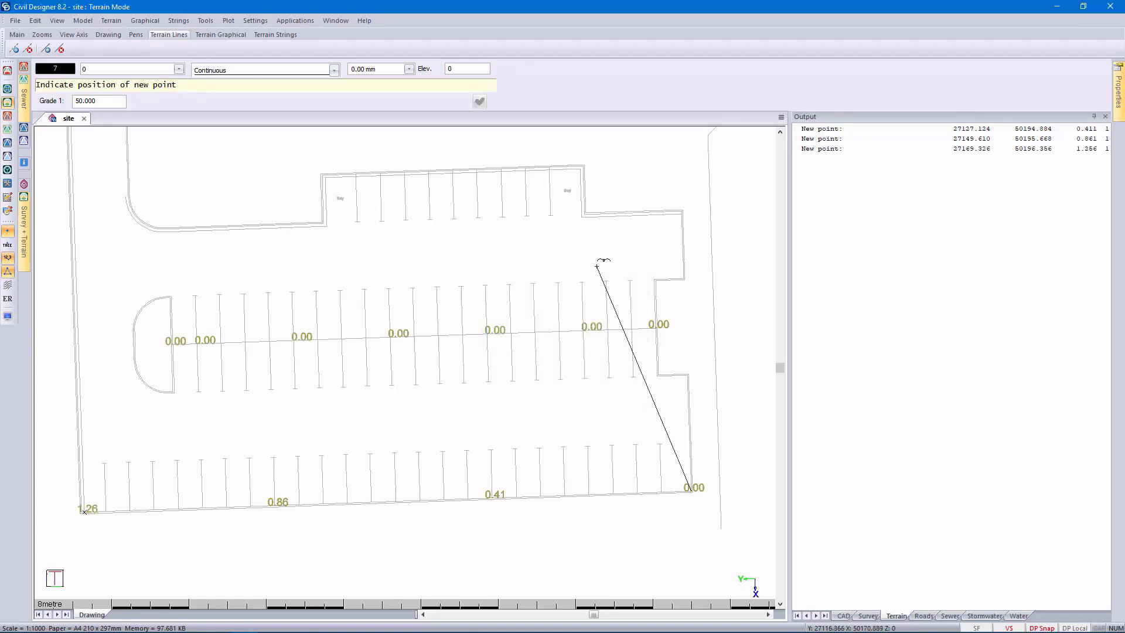
- Change the grade to 1:20 and place a 1.44 point at the top-right corner
left_click_drag(103, 106, 48, 110)
type("20")
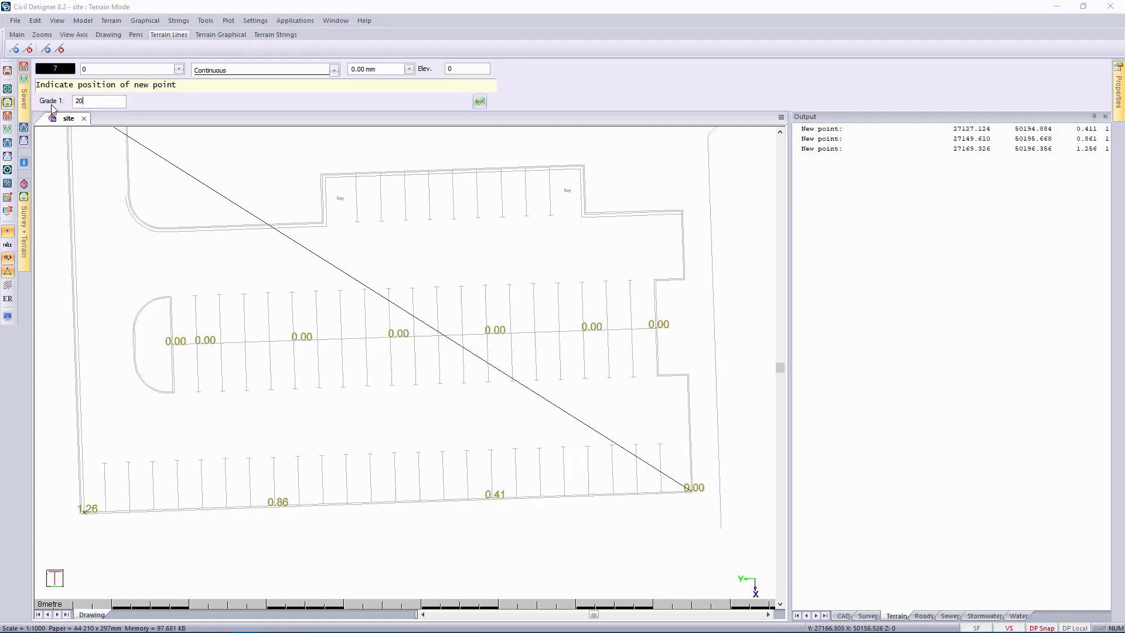
key("Return")
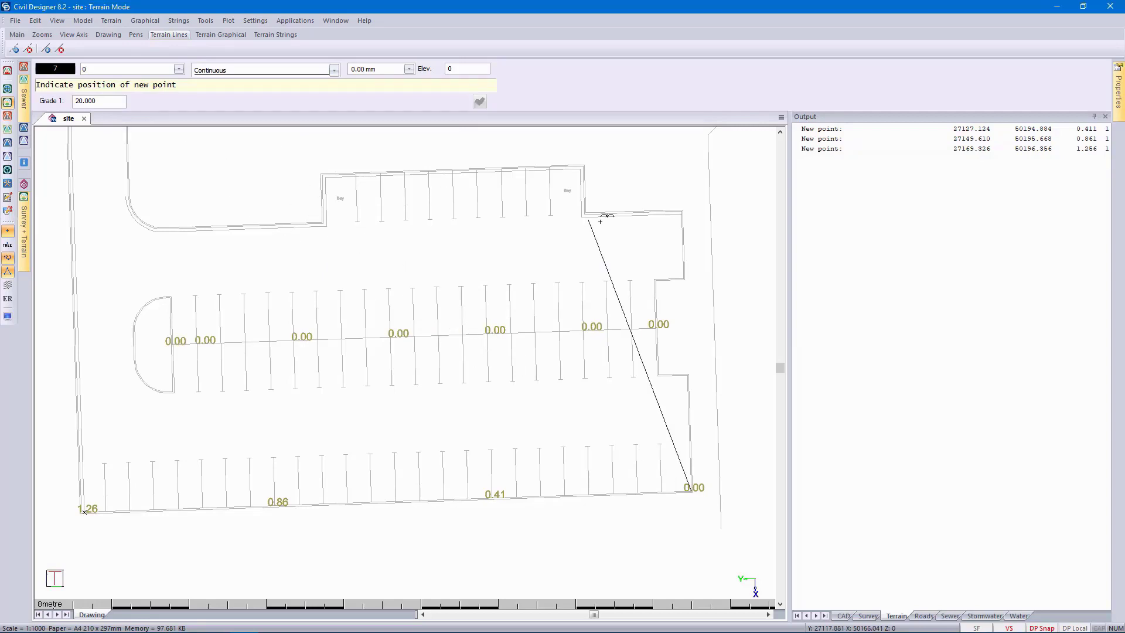
left_click(676, 221)
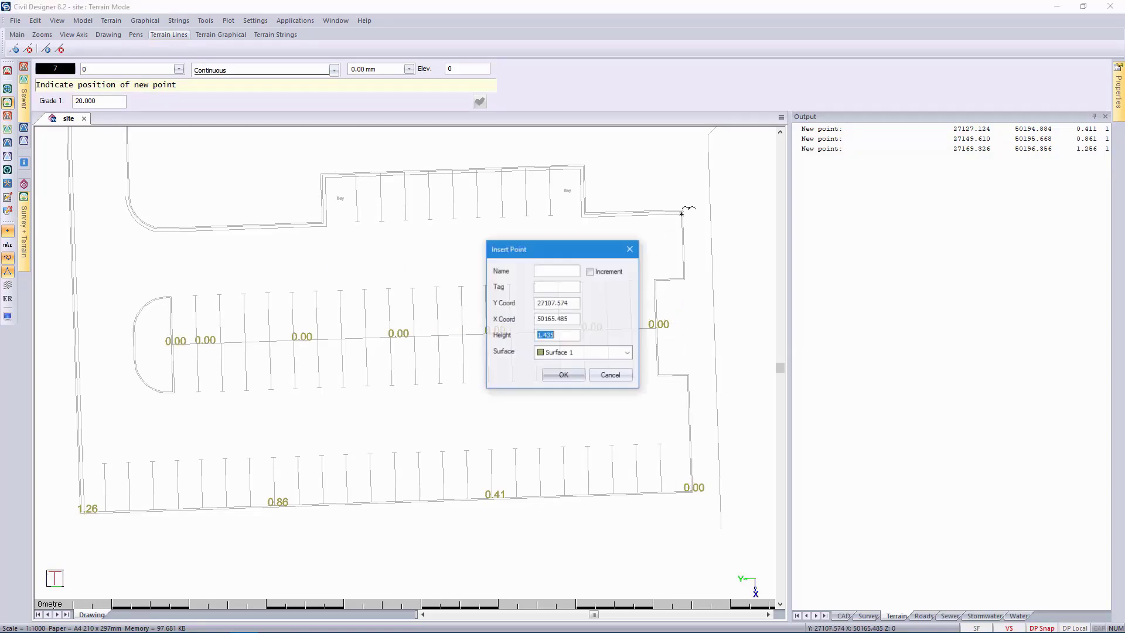
left_click(564, 376)
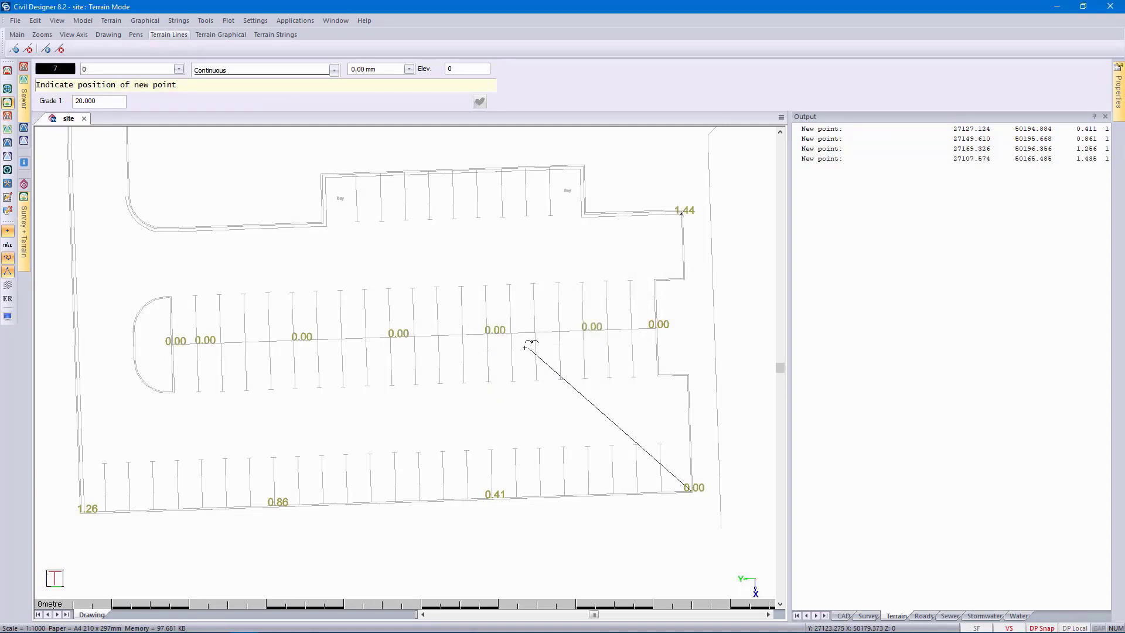
right_click(512, 354)
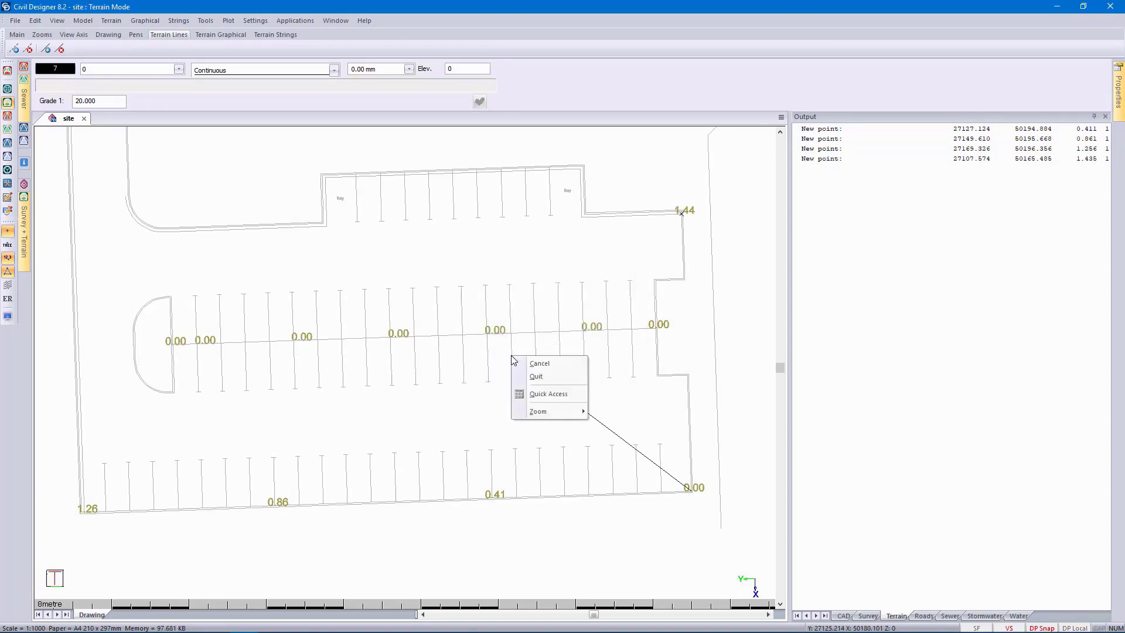
- Regrade the centre row's east-end point from the 0.00 corner at 1:20, giving 0.86
left_click(537, 377)
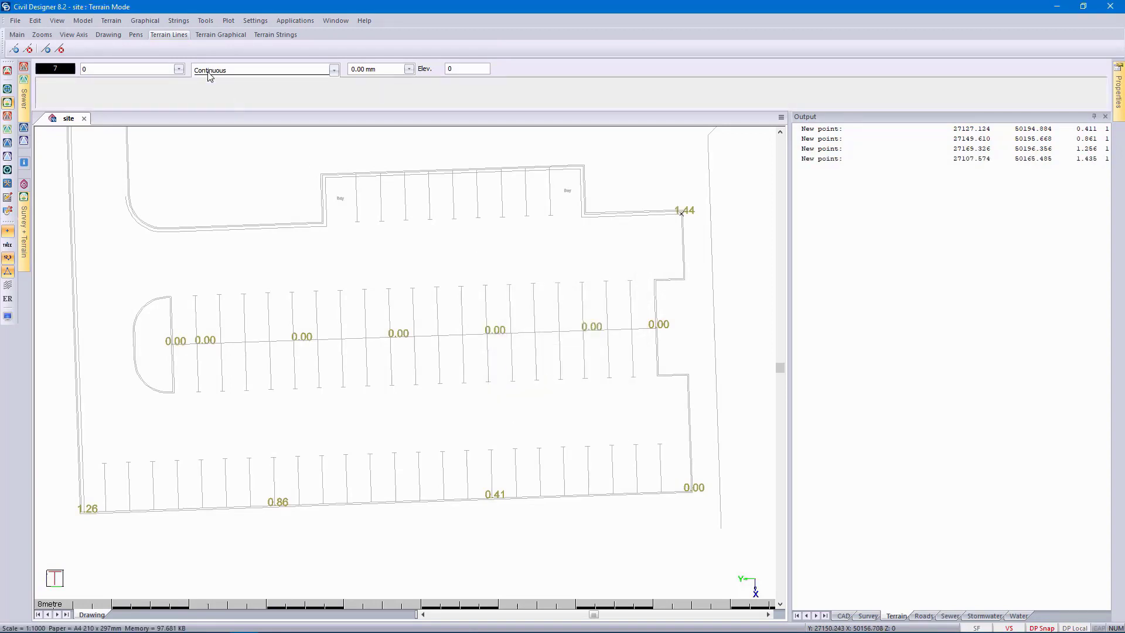
left_click(145, 21)
mouse_move(198, 165)
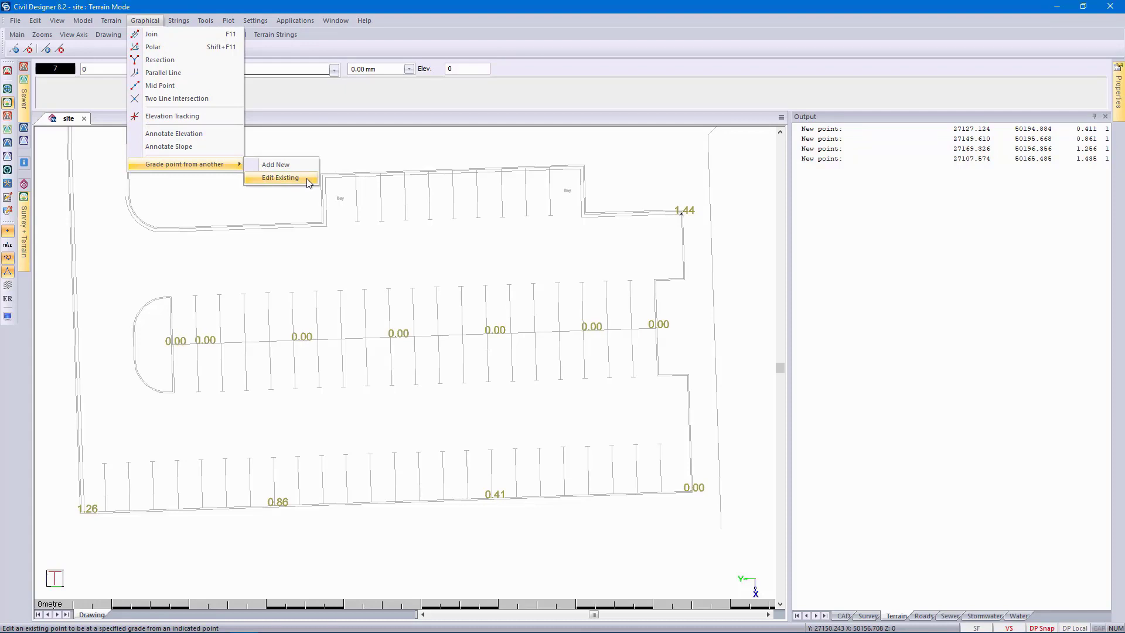
left_click(280, 178)
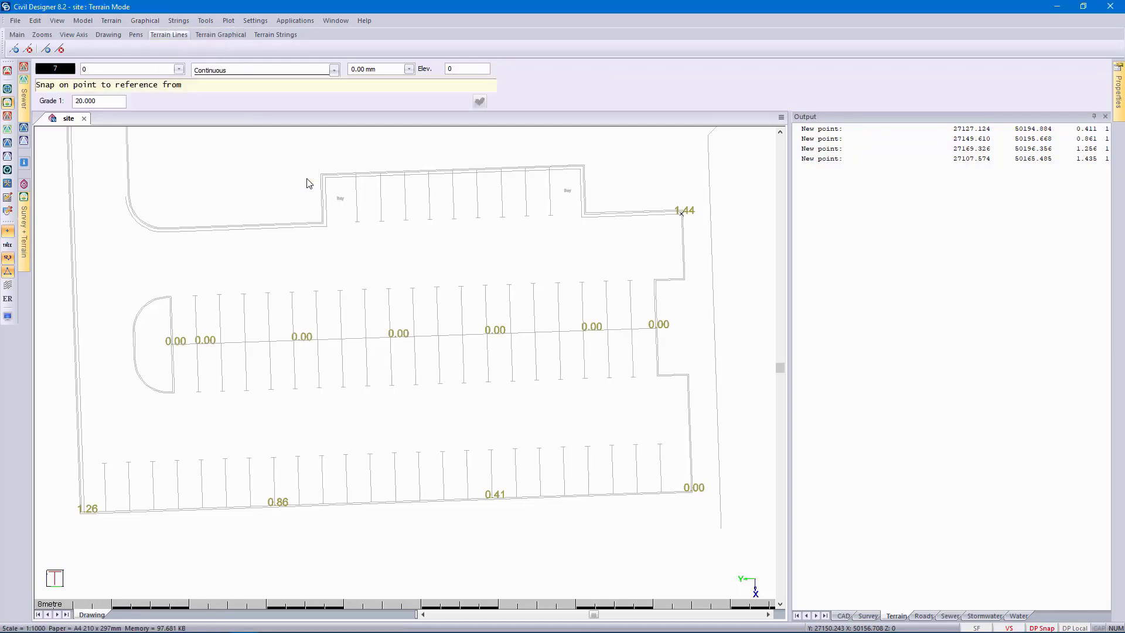
left_click(691, 480)
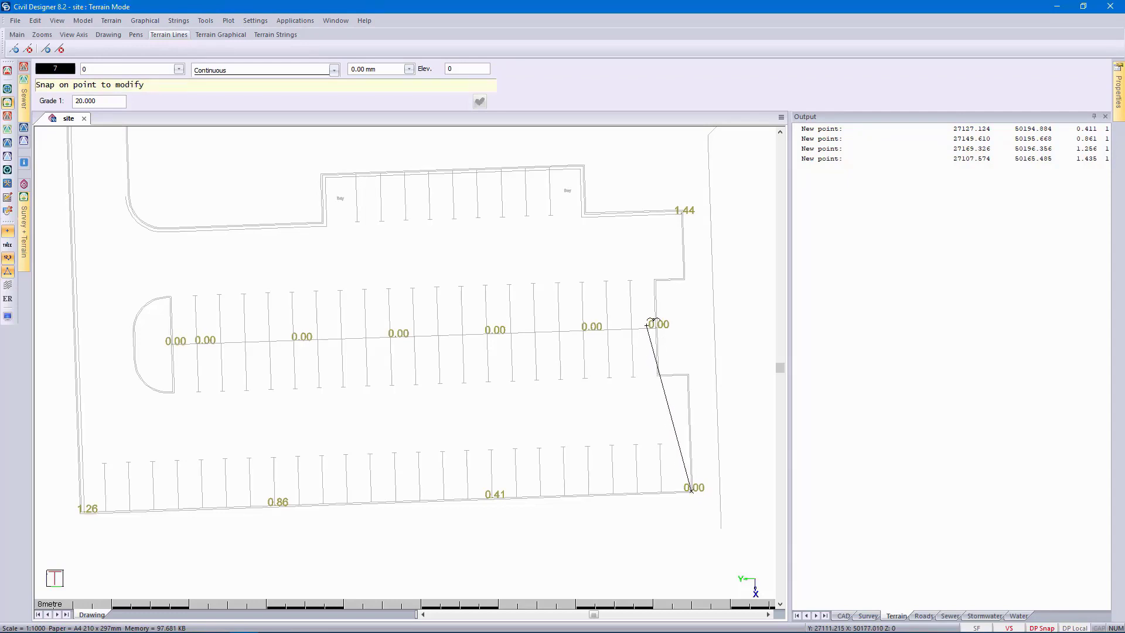
left_click(649, 325)
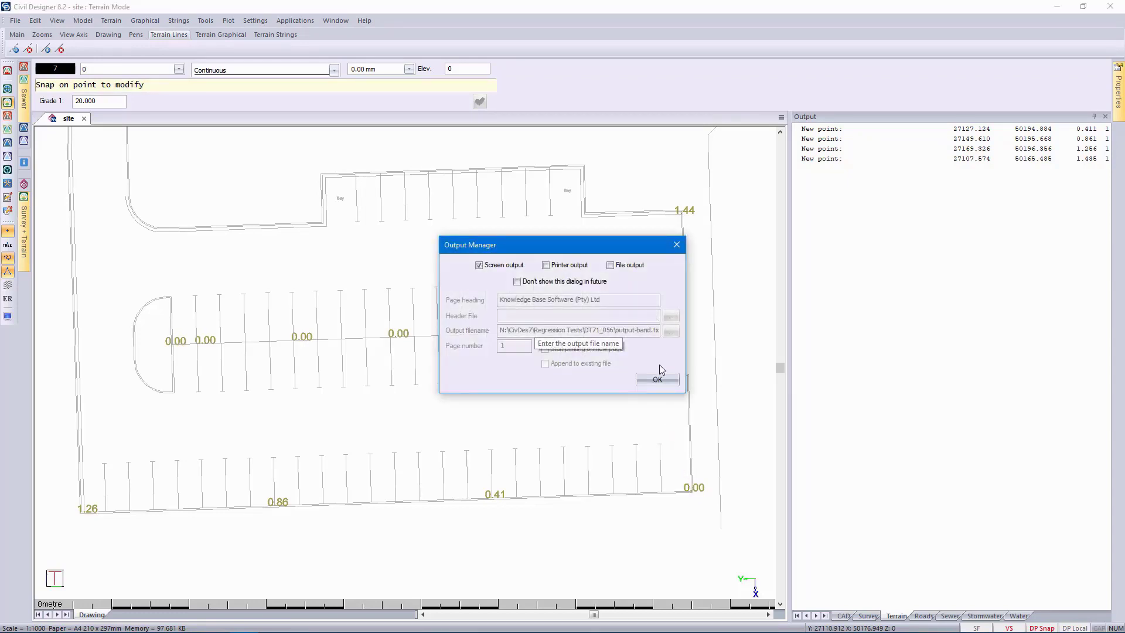
left_click(657, 379)
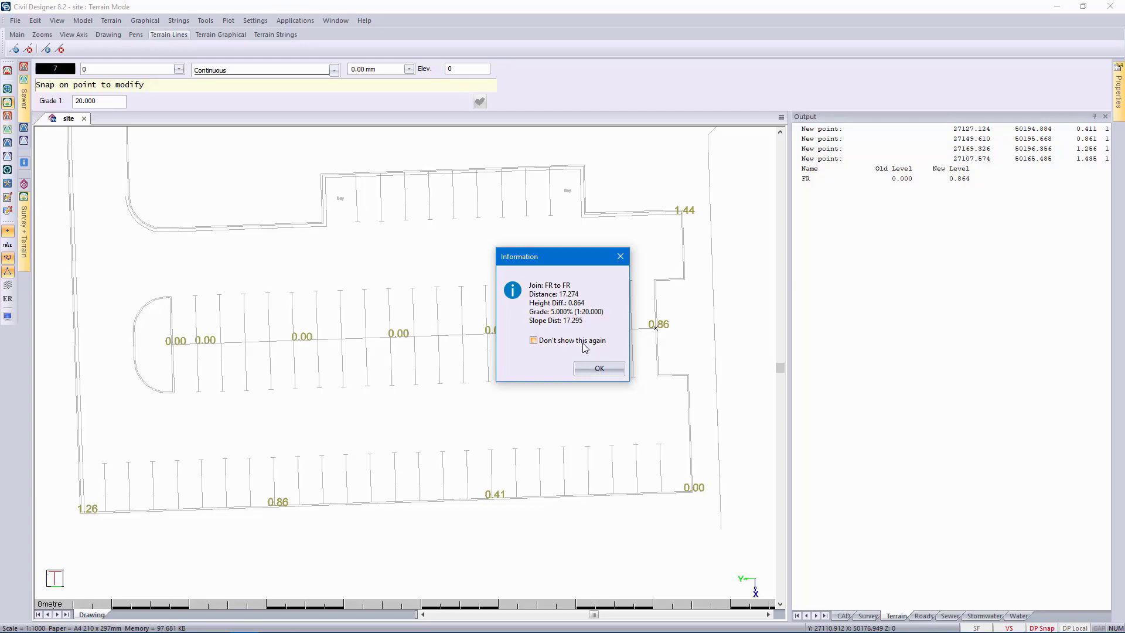
left_click(599, 368)
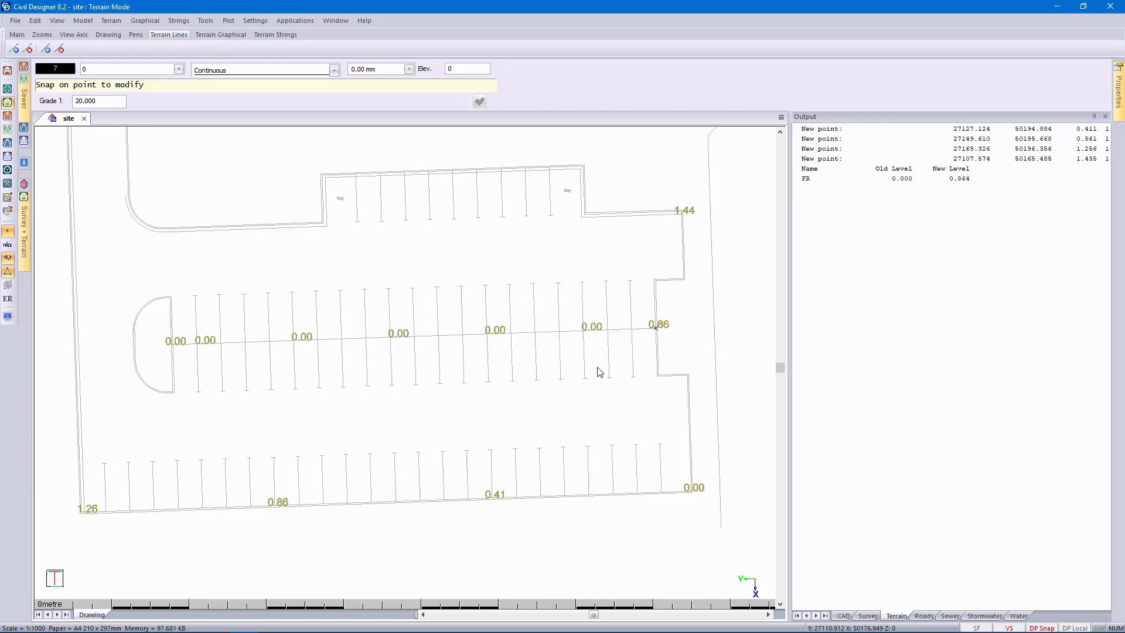
right_click(584, 405)
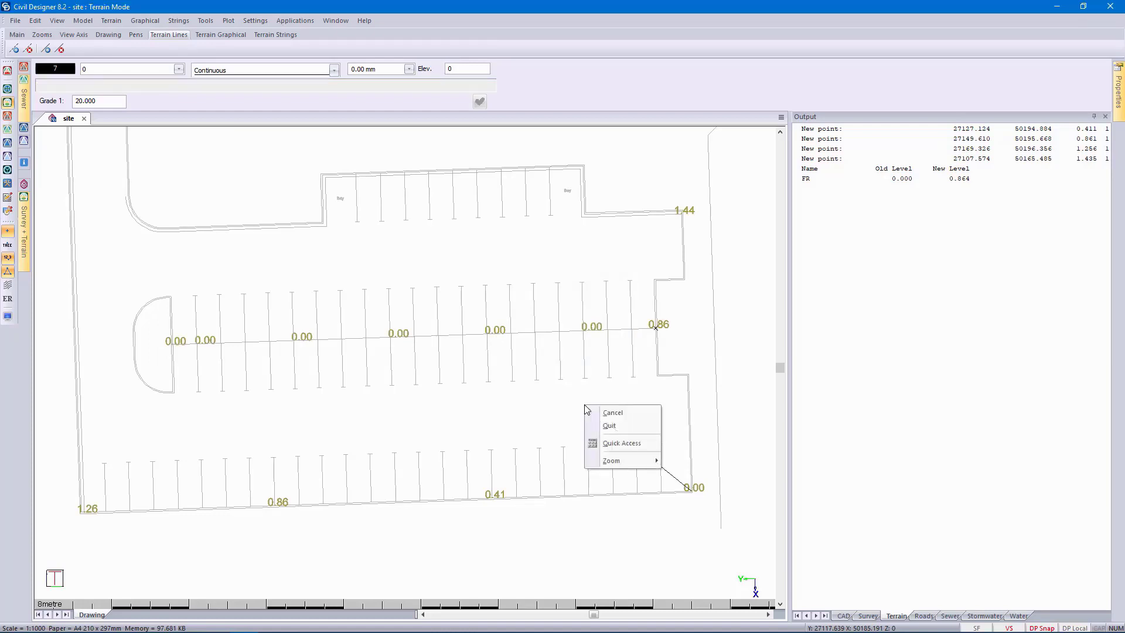
left_click(613, 413)
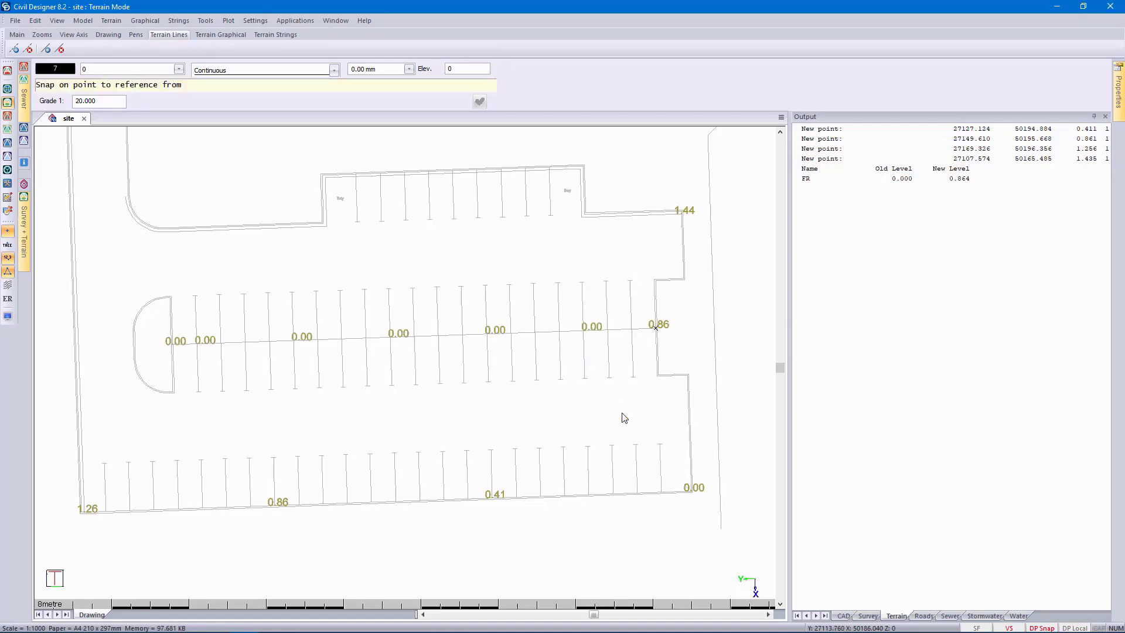
- From the 0.86 point at 1:50, regrade centre points to 1.00, 1.20, 1.40, 1.60, 1.80 and 1.86
left_click(656, 326)
left_click_drag(111, 100, 65, 100)
type("50")
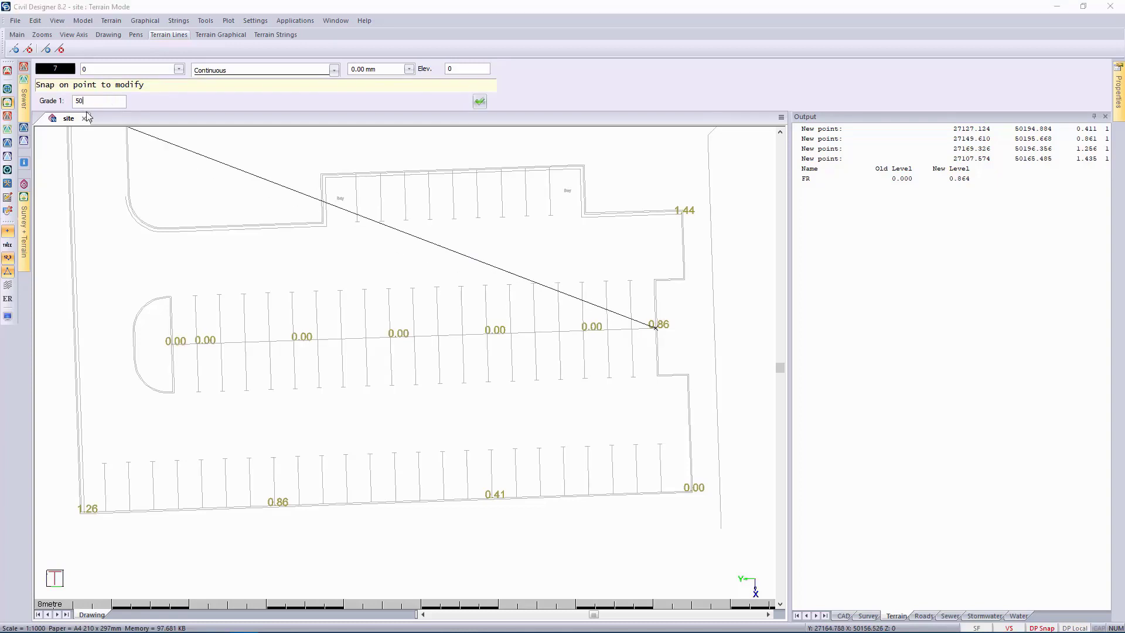
key("Return")
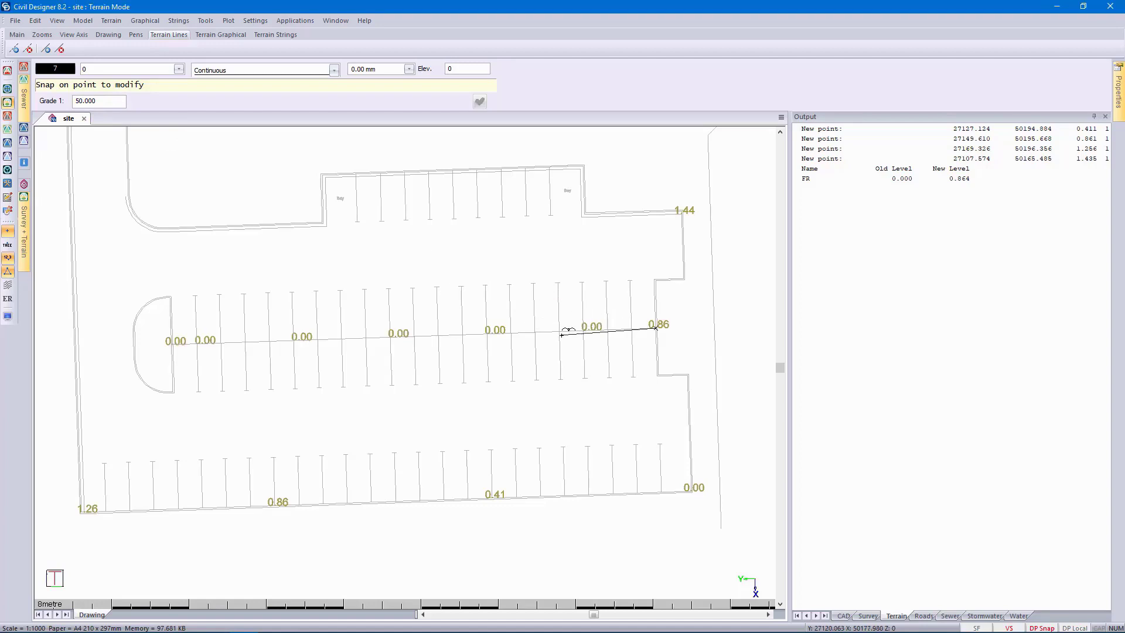
left_click(588, 334)
left_click(491, 340)
left_click(402, 342)
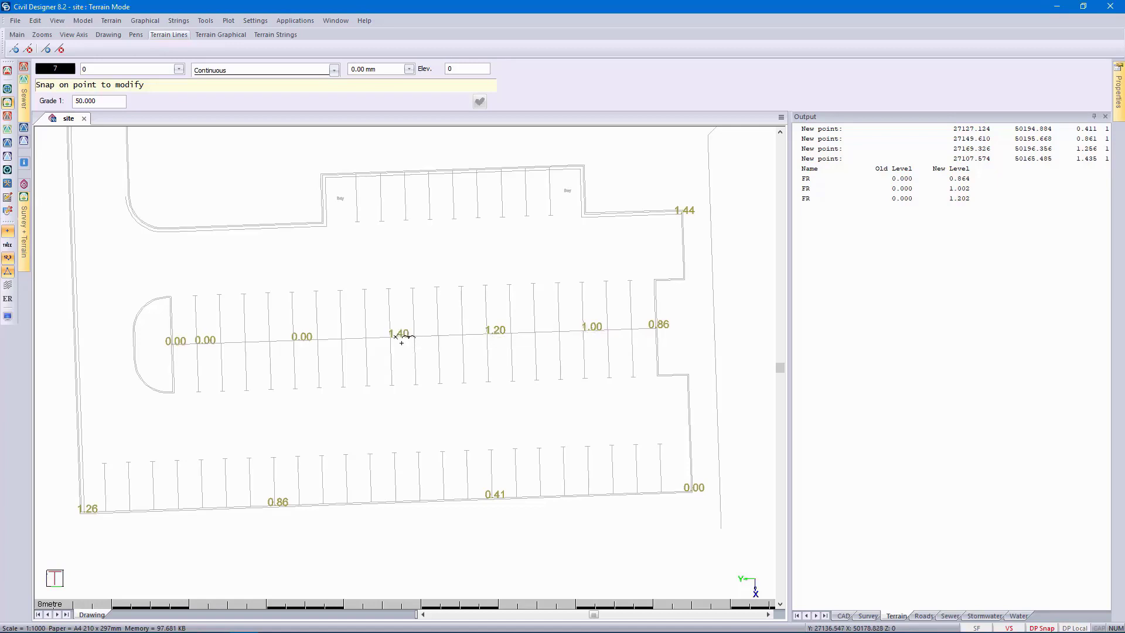
left_click(302, 344)
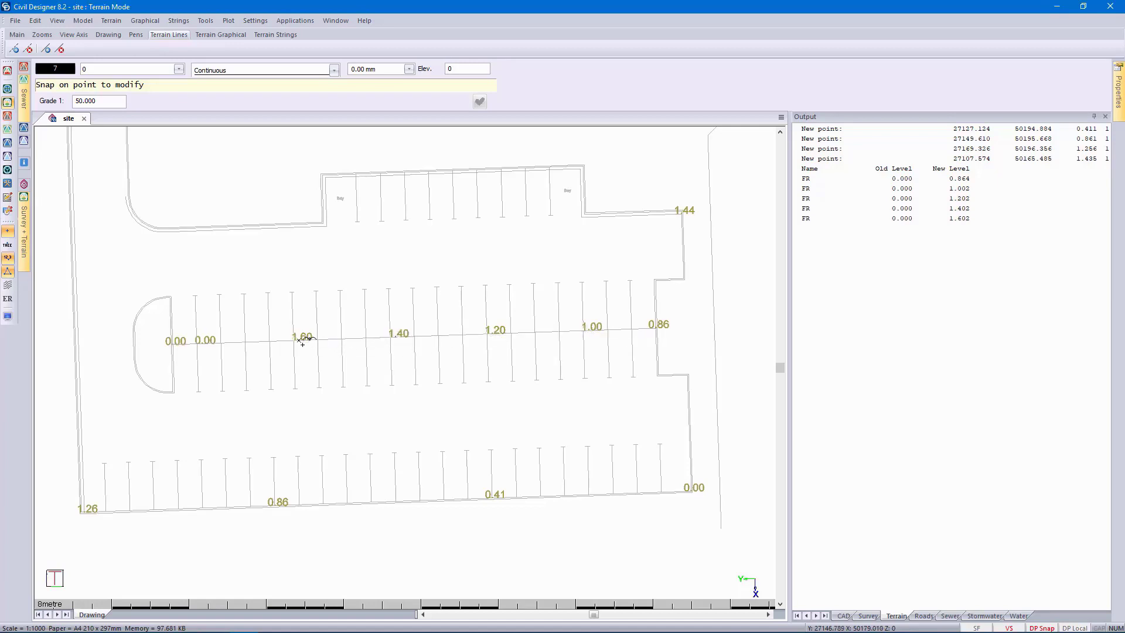
left_click(202, 344)
left_click(176, 344)
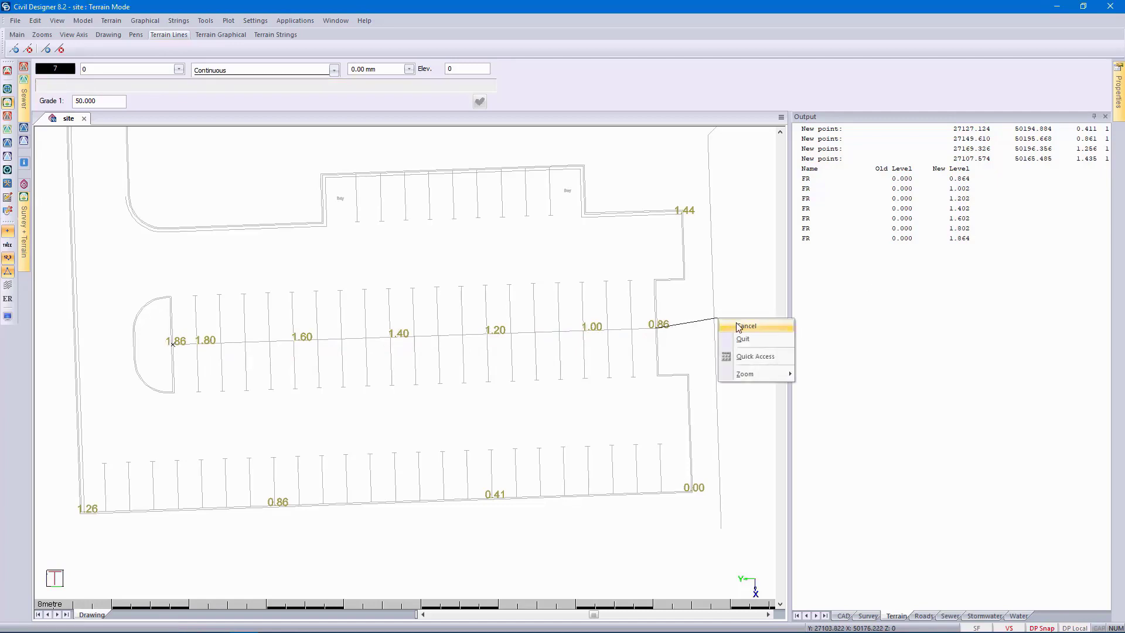
left_click(759, 343)
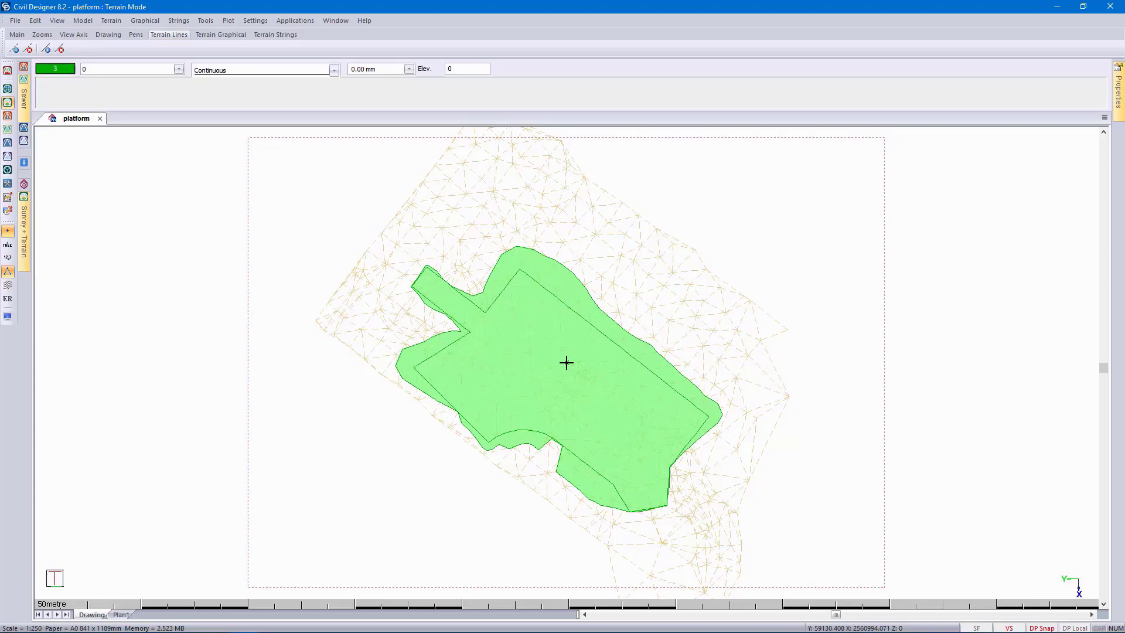
- Check the outer boundary string's properties, whose name is L_String1
left_click(577, 275)
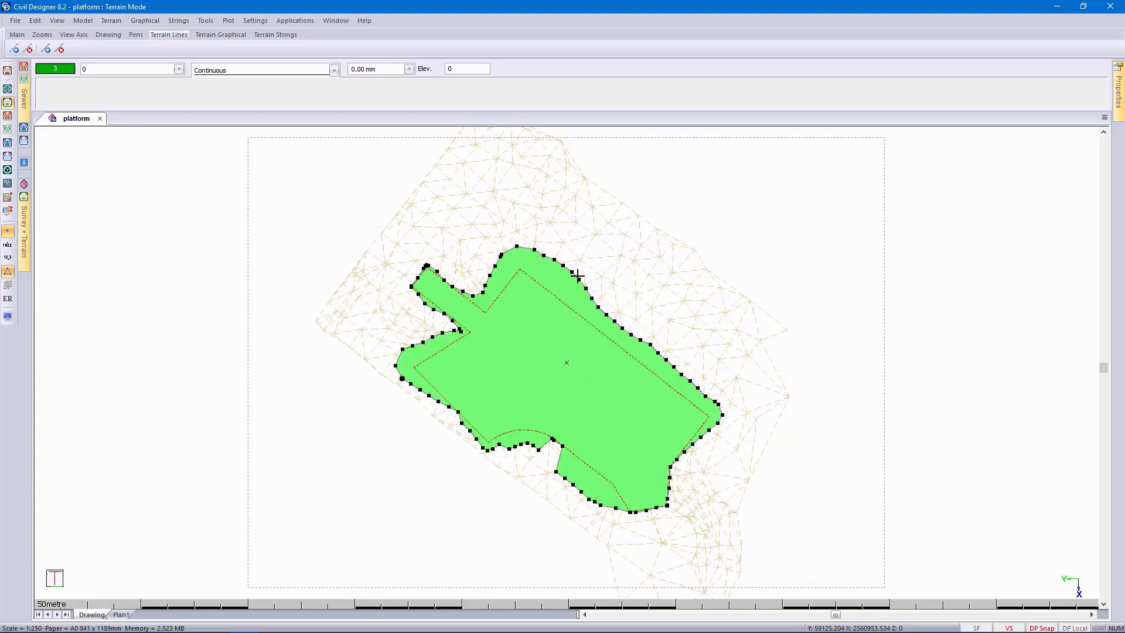
right_click(577, 275)
left_click(614, 301)
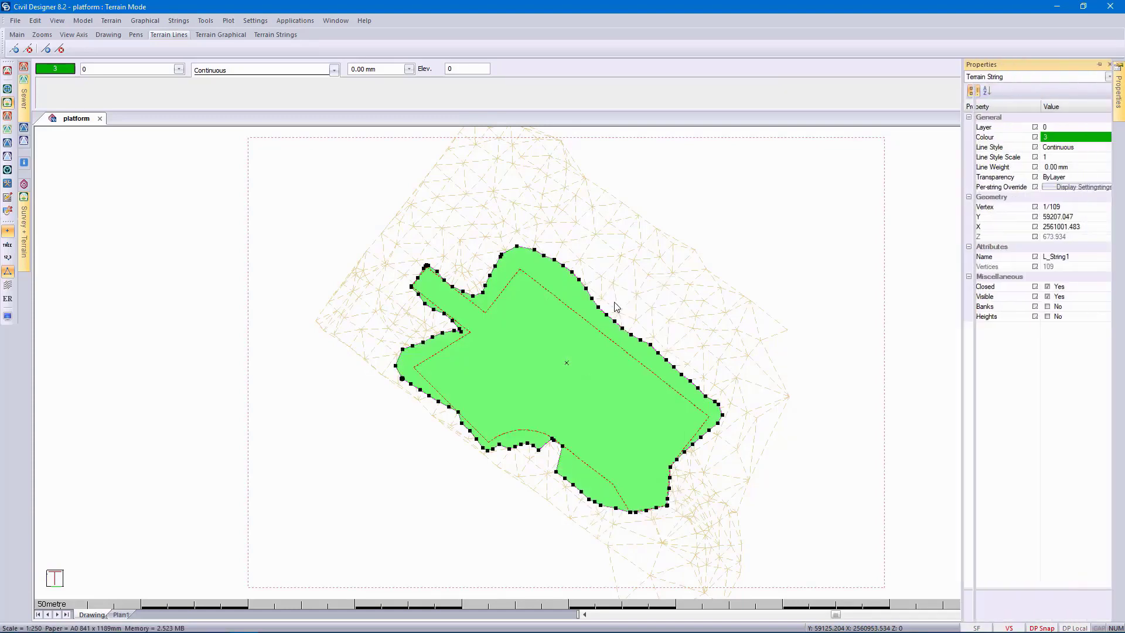
left_click(1083, 258)
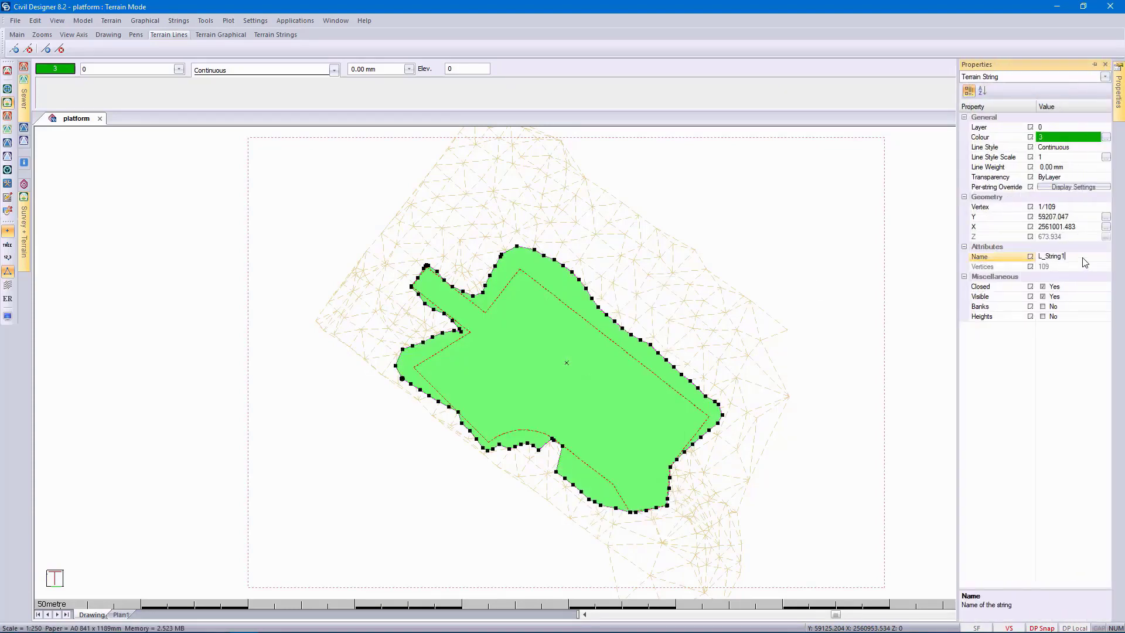
left_click(1084, 258)
left_click(836, 257)
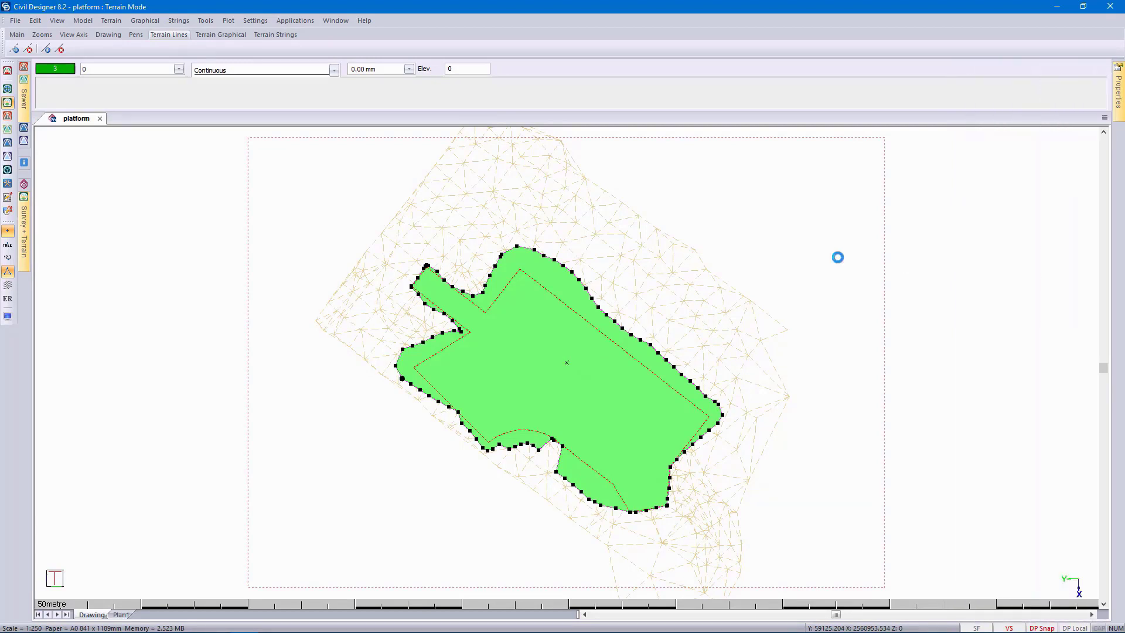
- Show the properties of the inner platform string, String1
left_click(631, 359)
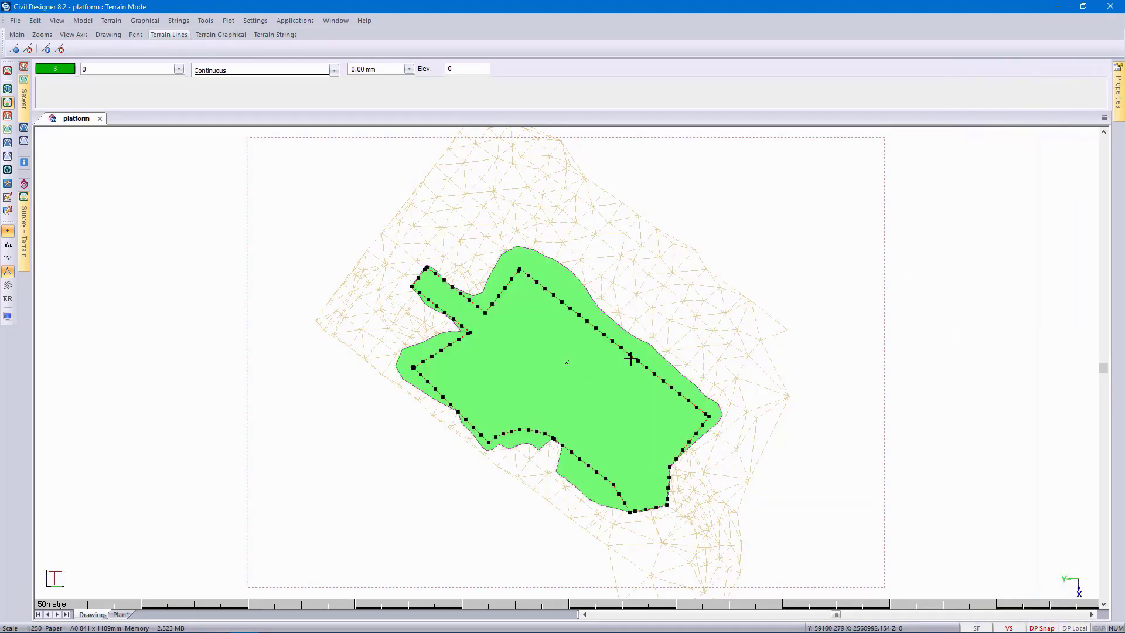
right_click(630, 358)
left_click(684, 385)
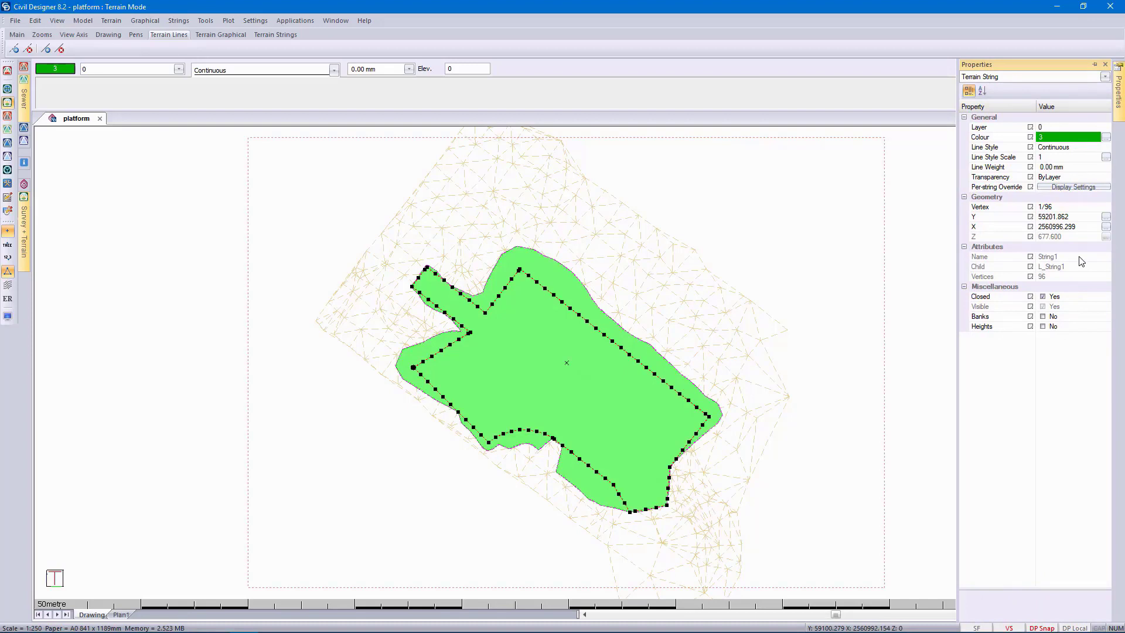
- Rename the parent string String1 to Platform
left_click(178, 21)
mouse_move(220, 91)
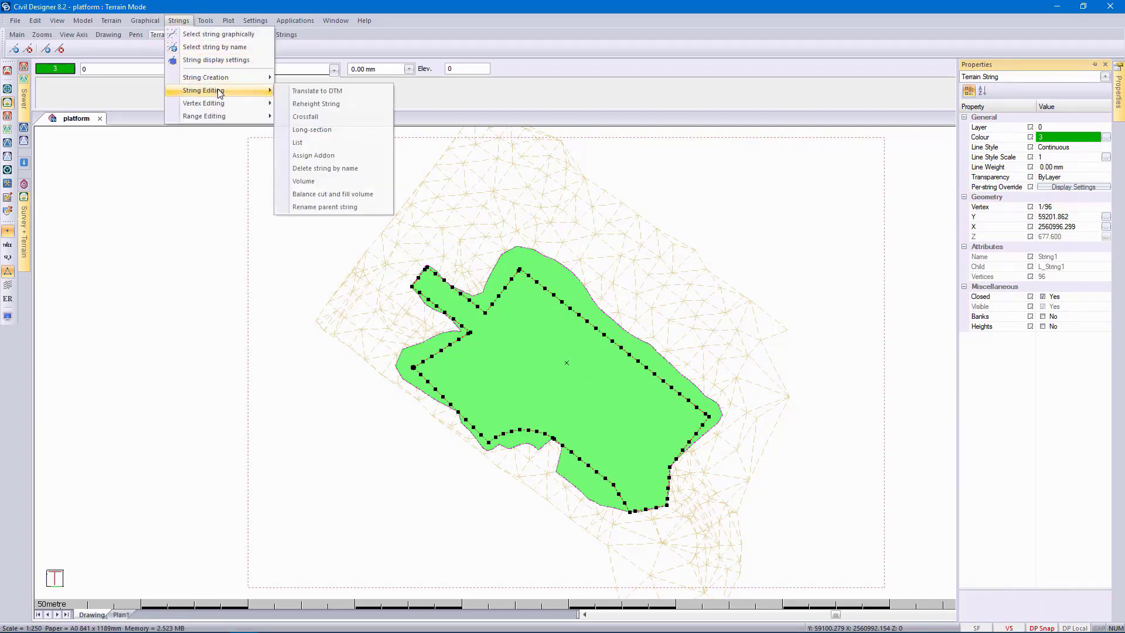
left_click(366, 206)
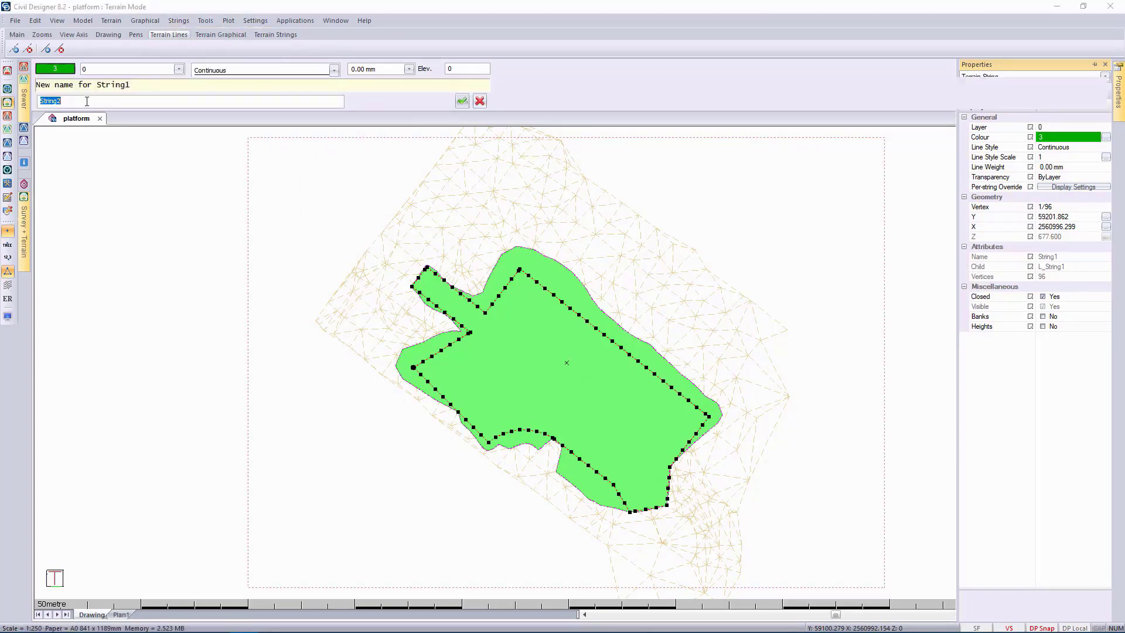
type("Platform")
key("Return")
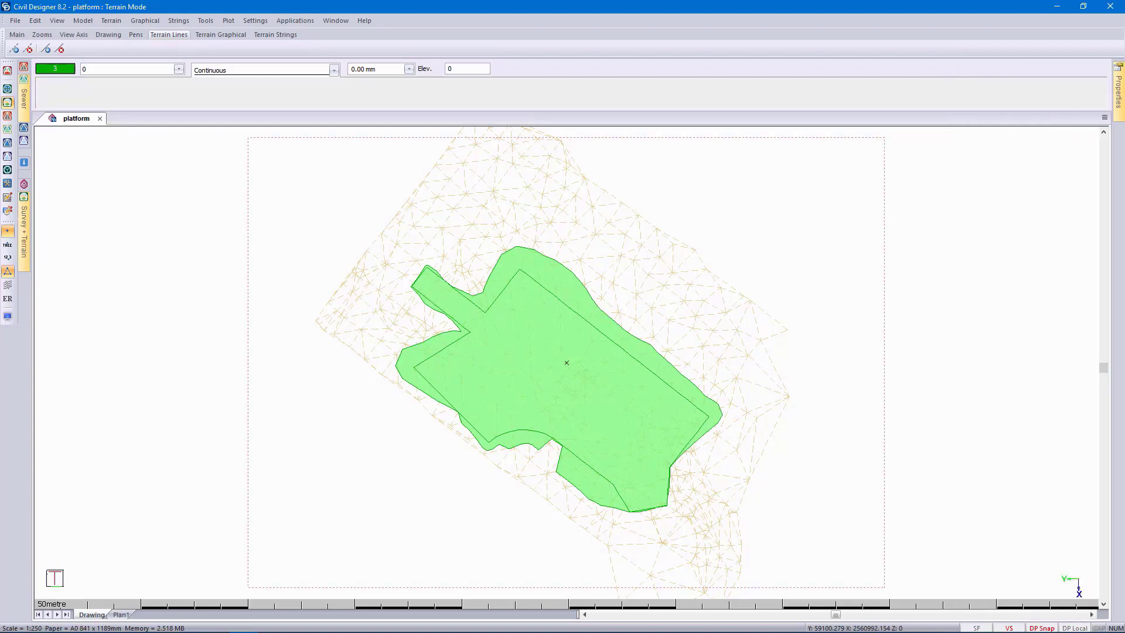
- Verify the new Platform name in the string's properties
left_click(578, 322)
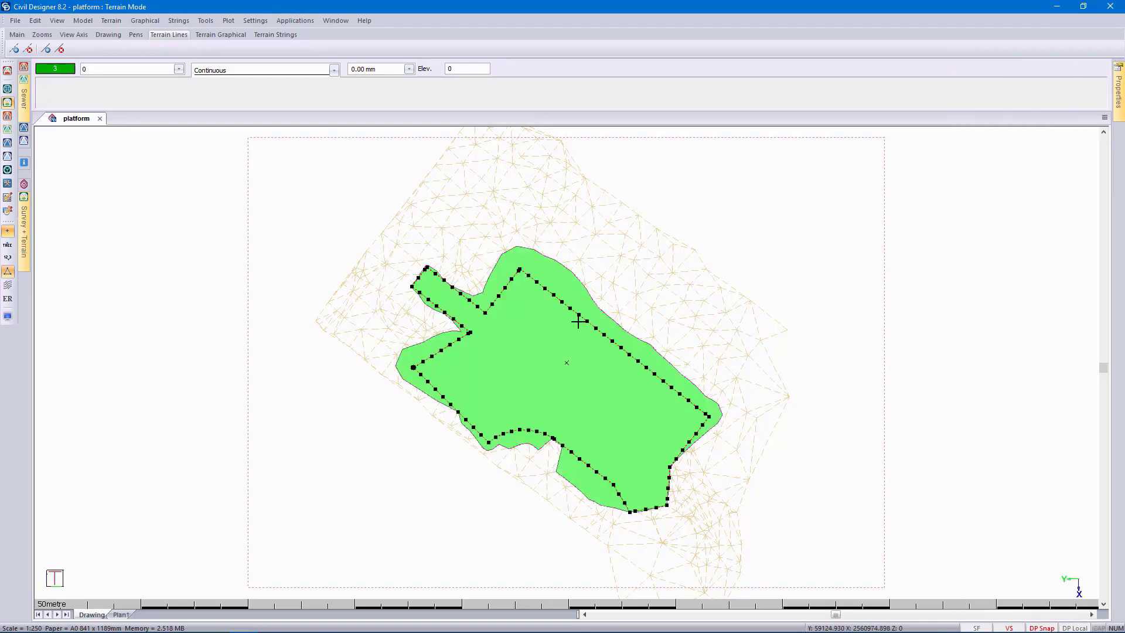
right_click(577, 322)
left_click(608, 347)
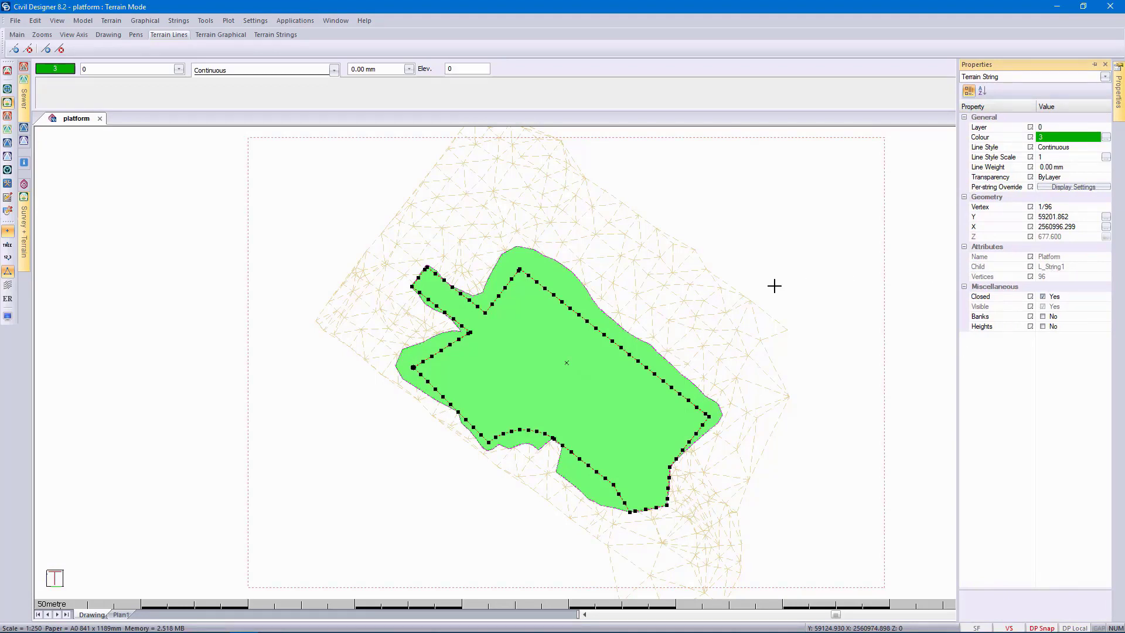
key("Escape")
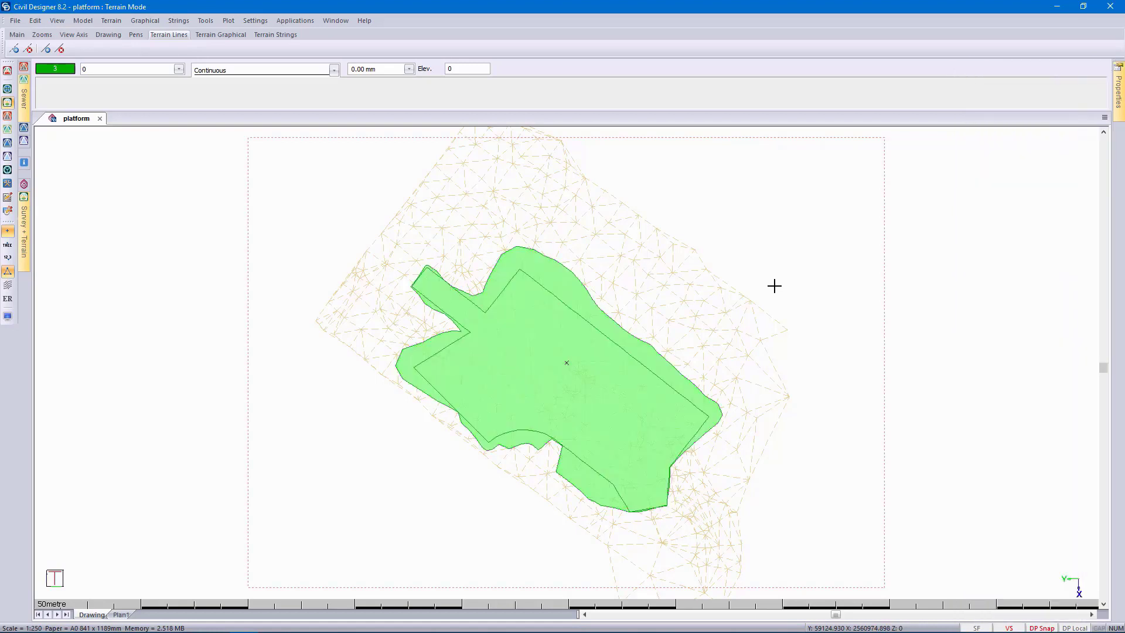